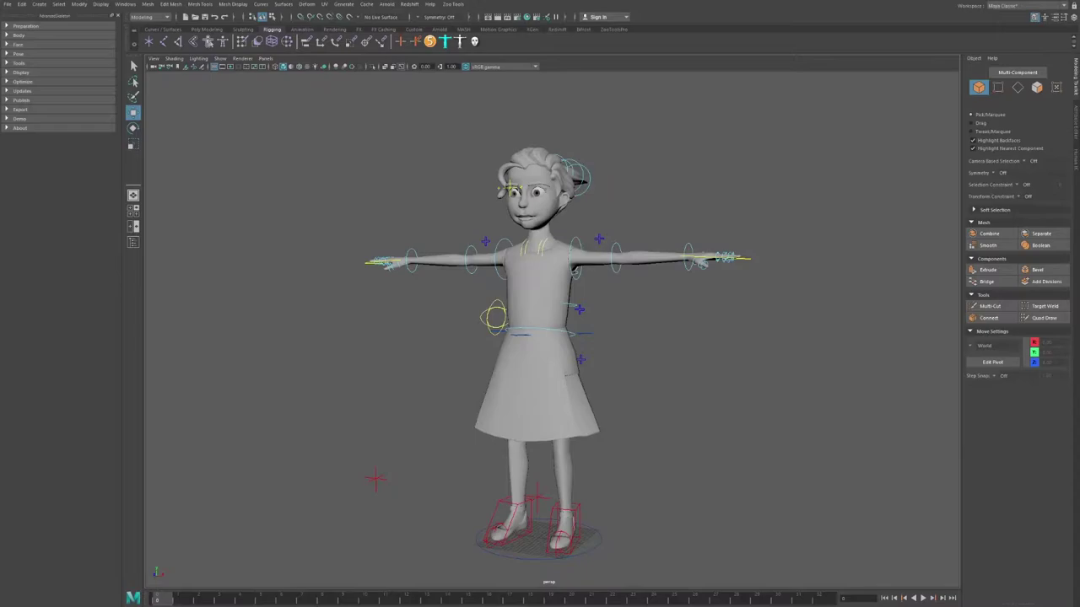
pyautogui.click(577, 243)
pyautogui.press('e')
pyautogui.moveTo(598, 237); pyautogui.dragTo(601, 268)
pyautogui.hotkey('ctrl', 'z')
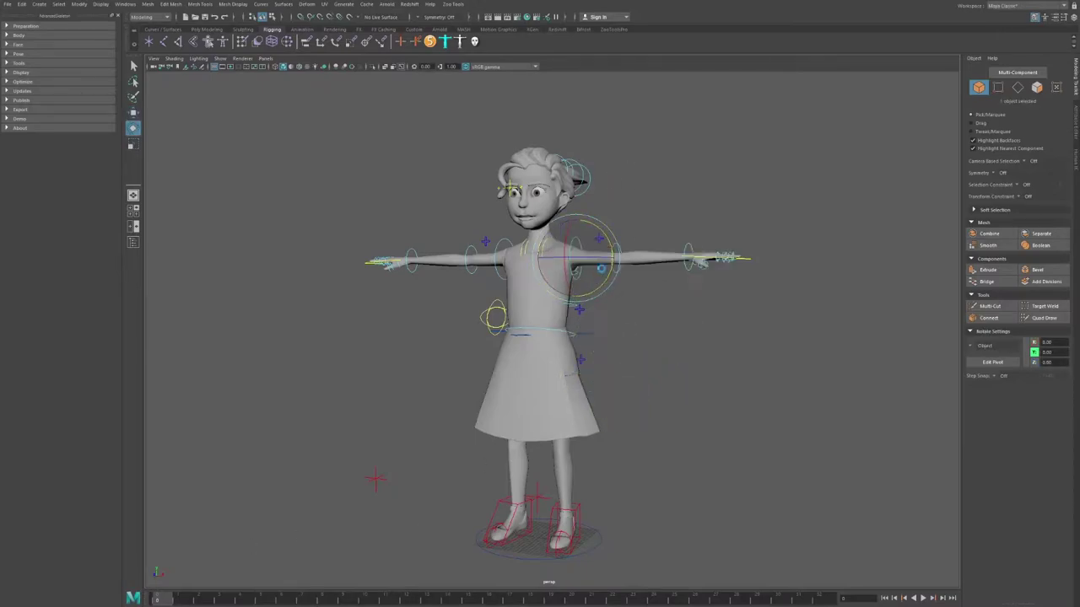
# Rotate the character's left shoulder, elbow and wrist controls together to curl the arm up.
pyautogui.scroll(4, 655, 224)
pyautogui.keyDown('alt'); pyautogui.moveTo(654, 224); pyautogui.dragTo(648, 273, button='middle'); pyautogui.keyUp('alt')
pyautogui.click(639, 234)
pyautogui.scroll(1, 591, 260)
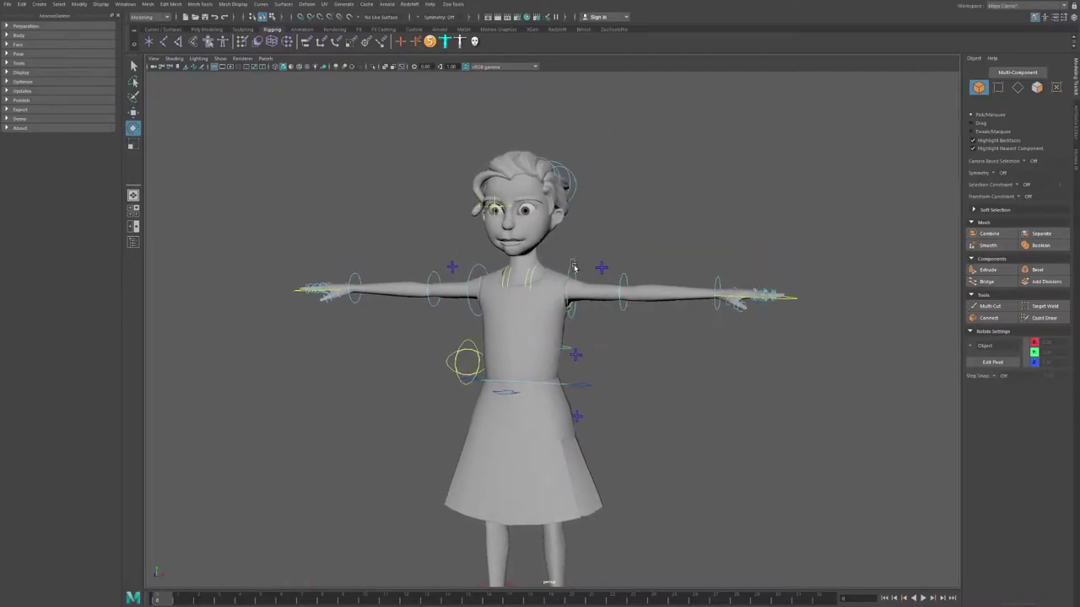
pyautogui.click(573, 266)
pyautogui.press('w')
pyautogui.keyDown('shift'); pyautogui.click(623, 275); pyautogui.keyUp('shift')
pyautogui.keyDown('shift'); pyautogui.click(718, 279); pyautogui.keyUp('shift')
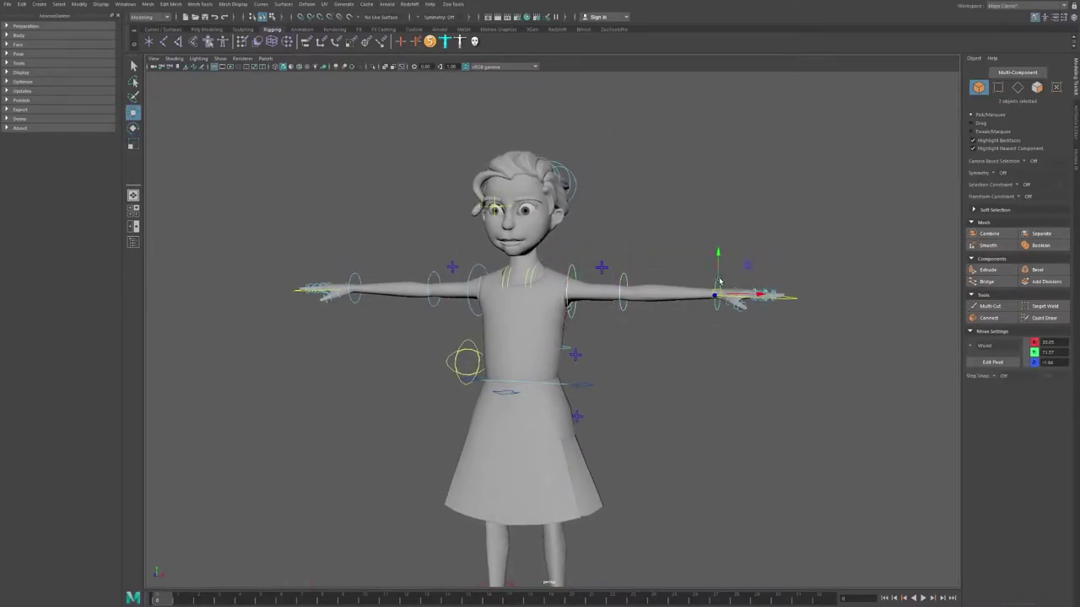
pyautogui.press('e')
pyautogui.moveTo(737, 296); pyautogui.dragTo(679, 297)
pyautogui.keyDown('alt'); pyautogui.moveTo(574, 266); pyautogui.dragTo(628, 274); pyautogui.keyUp('alt')
pyautogui.moveTo(710, 300); pyautogui.dragTo(710, 326)
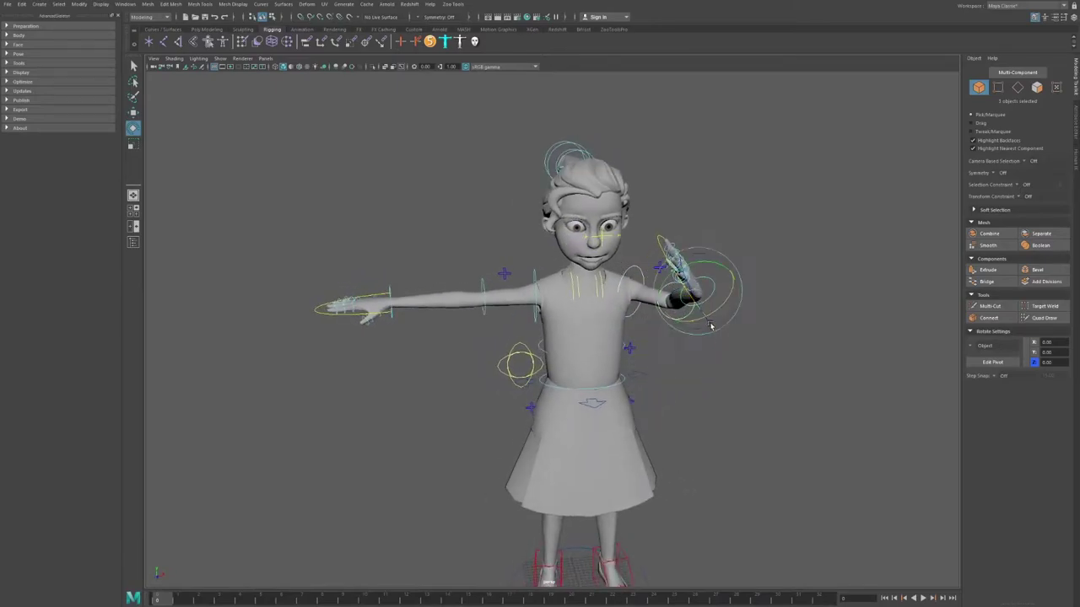
# Lift the character's left foot with its foot control to bend the knee.
pyautogui.press('w')
pyautogui.click(537, 277)
pyautogui.press('e')
pyautogui.keyDown('alt'); pyautogui.moveTo(578, 271); pyautogui.dragTo(614, 274); pyautogui.keyUp('alt')
pyautogui.press('w')
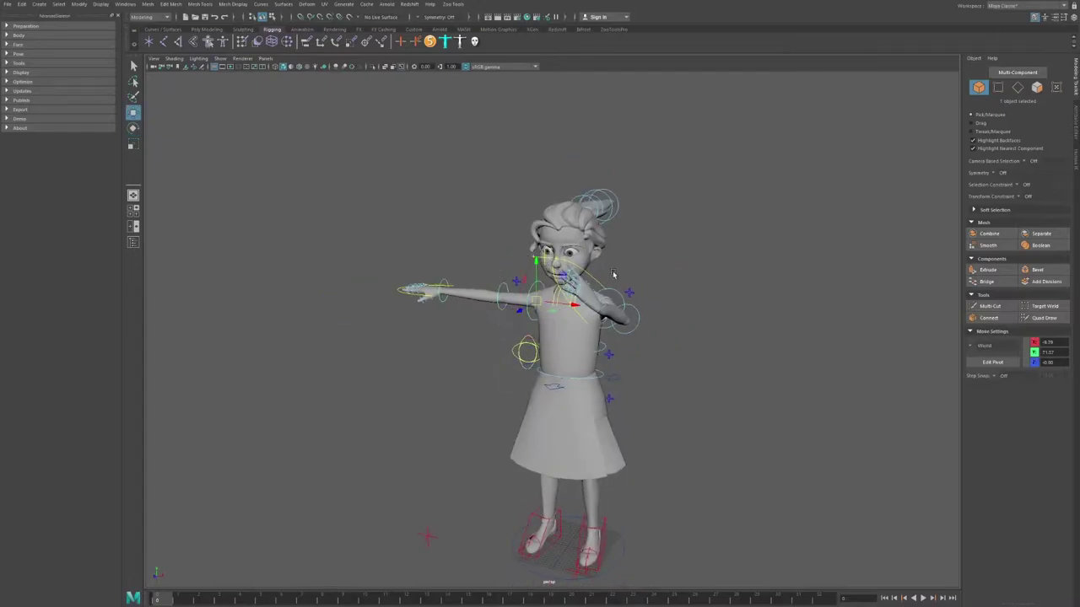
pyautogui.keyDown('alt'); pyautogui.moveTo(613, 352); pyautogui.dragTo(629, 315, button='middle'); pyautogui.keyUp('alt')
pyautogui.keyDown('alt'); pyautogui.moveTo(591, 426); pyautogui.dragTo(619, 436); pyautogui.keyUp('alt')
pyautogui.click(631, 469)
pyautogui.keyDown('alt'); pyautogui.moveTo(606, 485); pyautogui.dragTo(693, 388); pyautogui.keyUp('alt')
pyautogui.click(690, 414)
# Select the ponytail controls, clear the selection and examine the posed rig from the front.
pyautogui.moveTo(695, 395); pyautogui.dragTo(564, 263)
pyautogui.click(612, 260)
pyautogui.press('e')
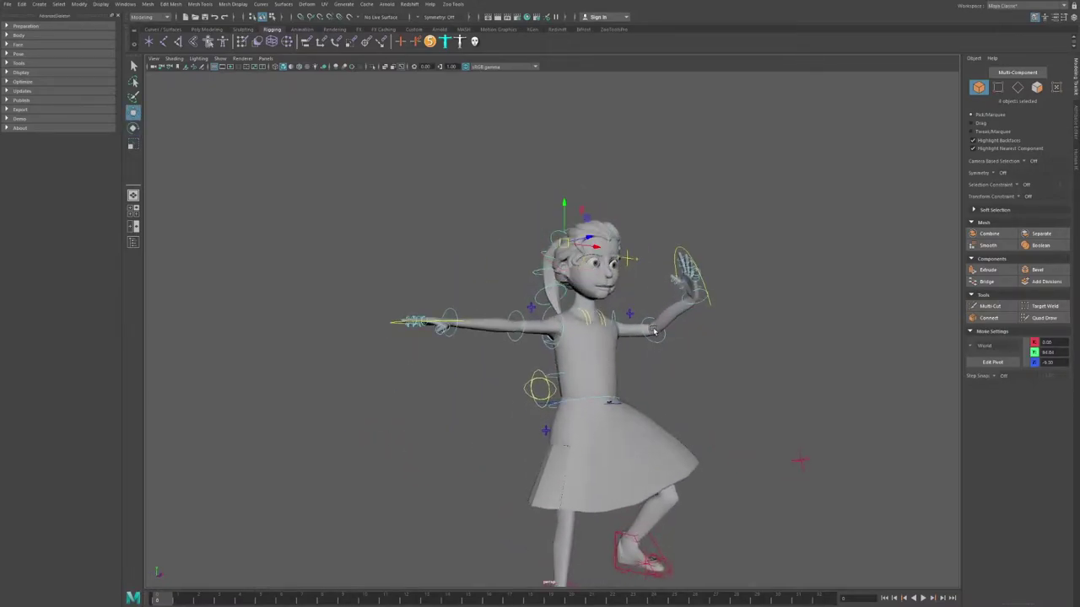
pyautogui.keyDown('alt'); pyautogui.moveTo(706, 345); pyautogui.dragTo(623, 337, button='middle'); pyautogui.keyUp('alt')
pyautogui.click(606, 359)
pyautogui.scroll(1, 622, 361)
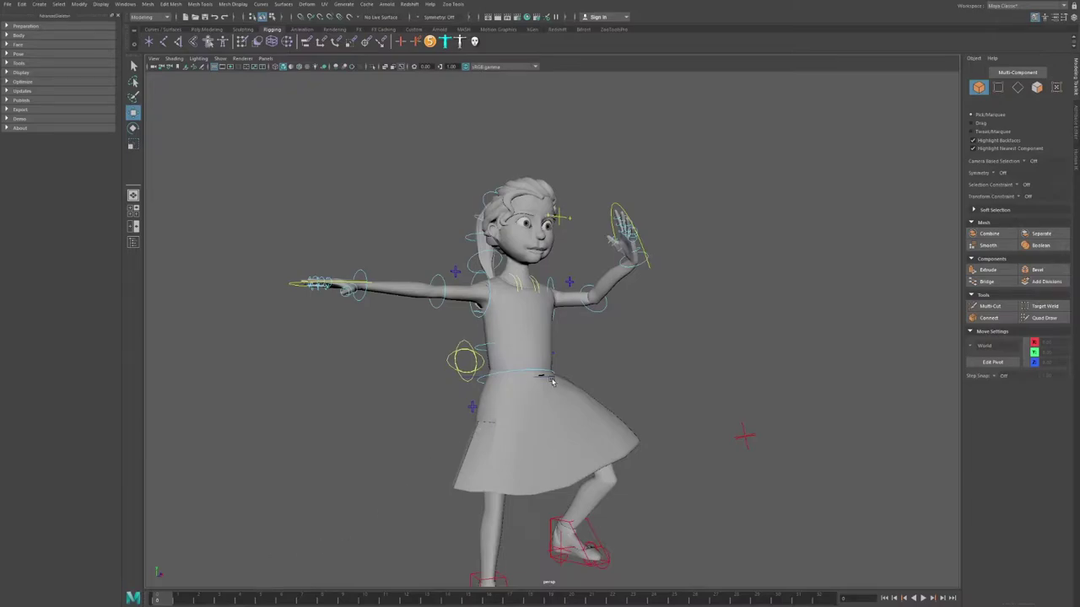
pyautogui.keyDown('alt'); pyautogui.moveTo(552, 381); pyautogui.dragTo(473, 386); pyautogui.keyUp('alt')
pyautogui.keyDown('alt'); pyautogui.moveTo(472, 386); pyautogui.dragTo(351, 356, button='right'); pyautogui.keyUp('alt')
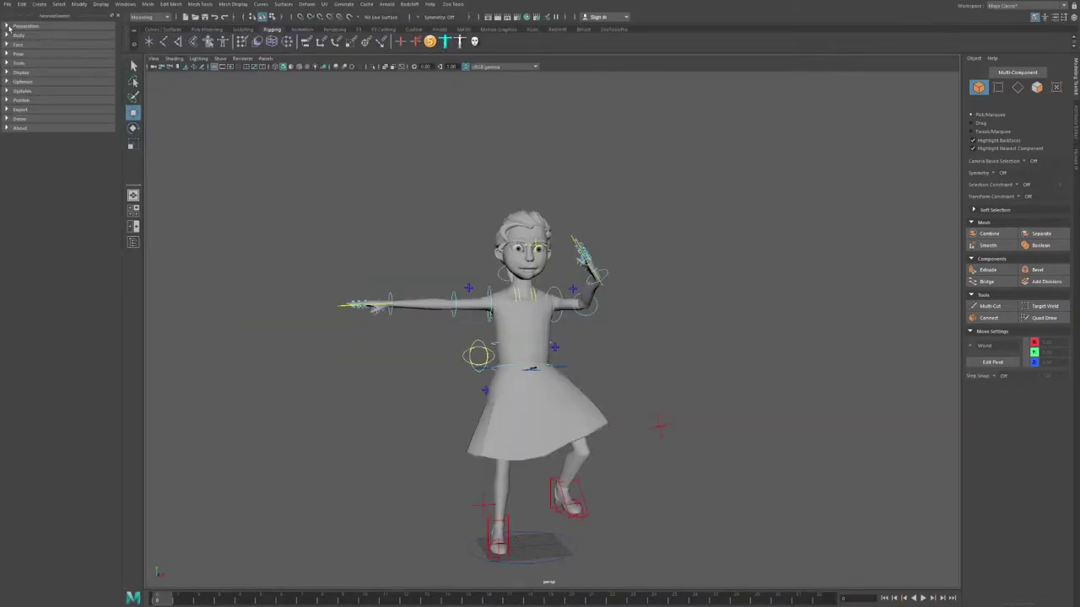
pyautogui.click(8, 26)
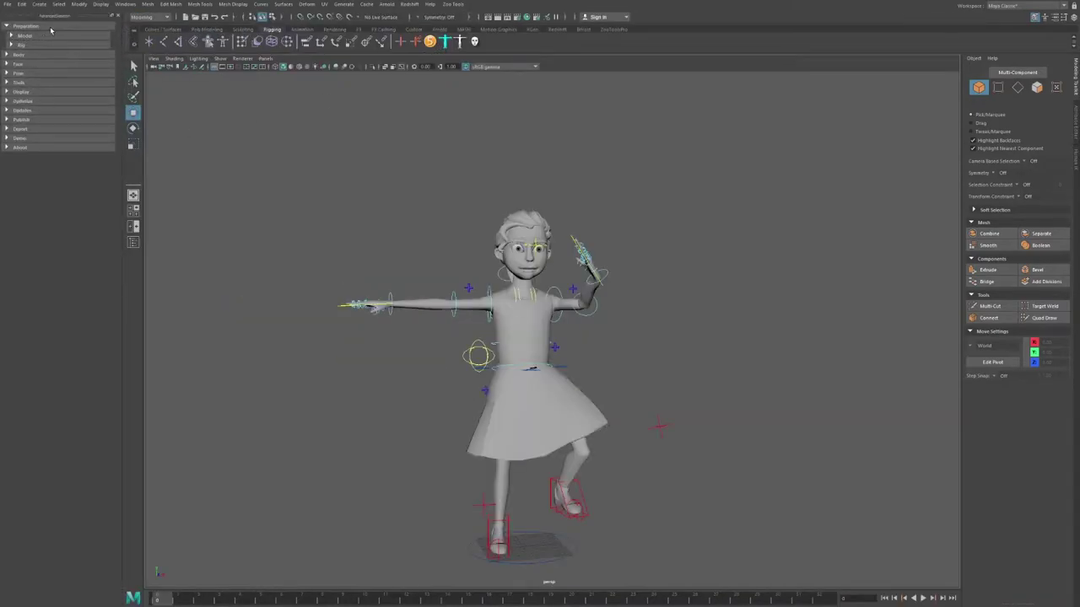
pyautogui.click(6, 26)
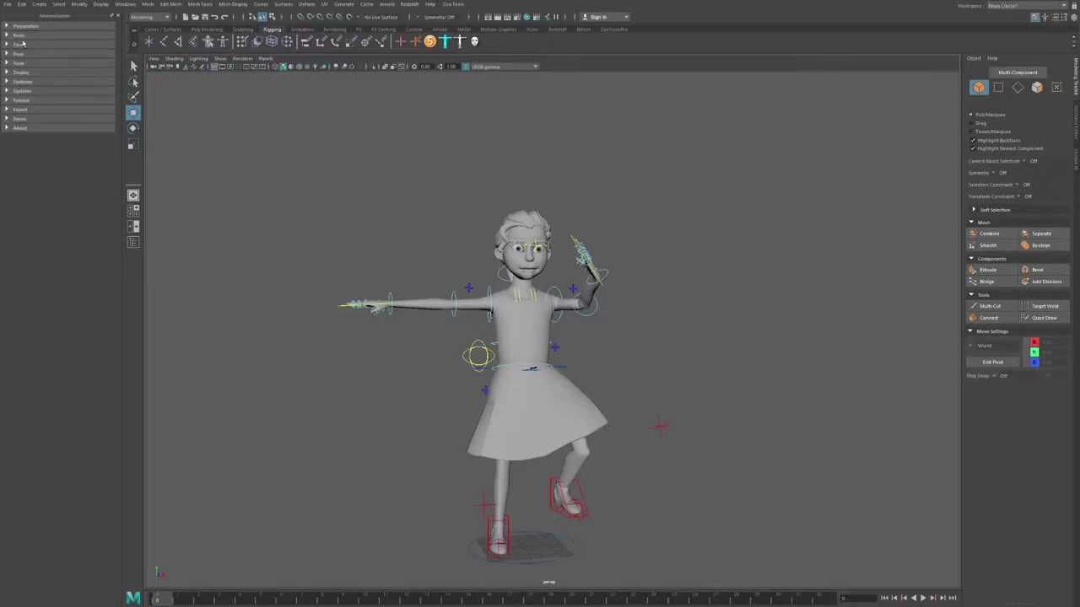
pyautogui.click(31, 130)
pyautogui.click(29, 129)
pyautogui.click(30, 121)
pyautogui.click(30, 119)
# Delete the existing rig through the main circular control at the character's feet.
pyautogui.click(567, 560)
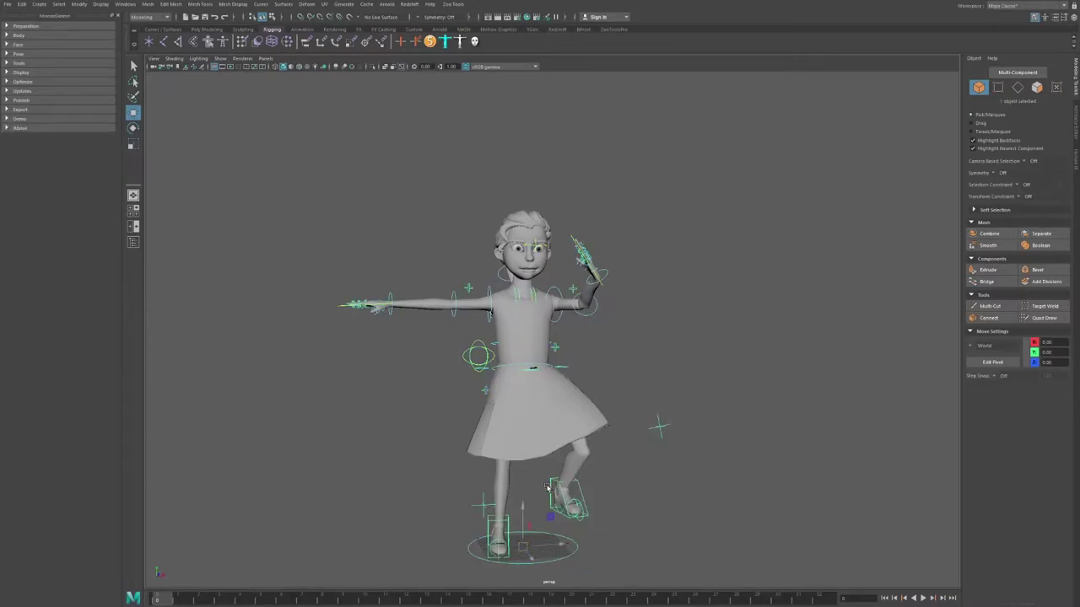
pyautogui.press('Delete')
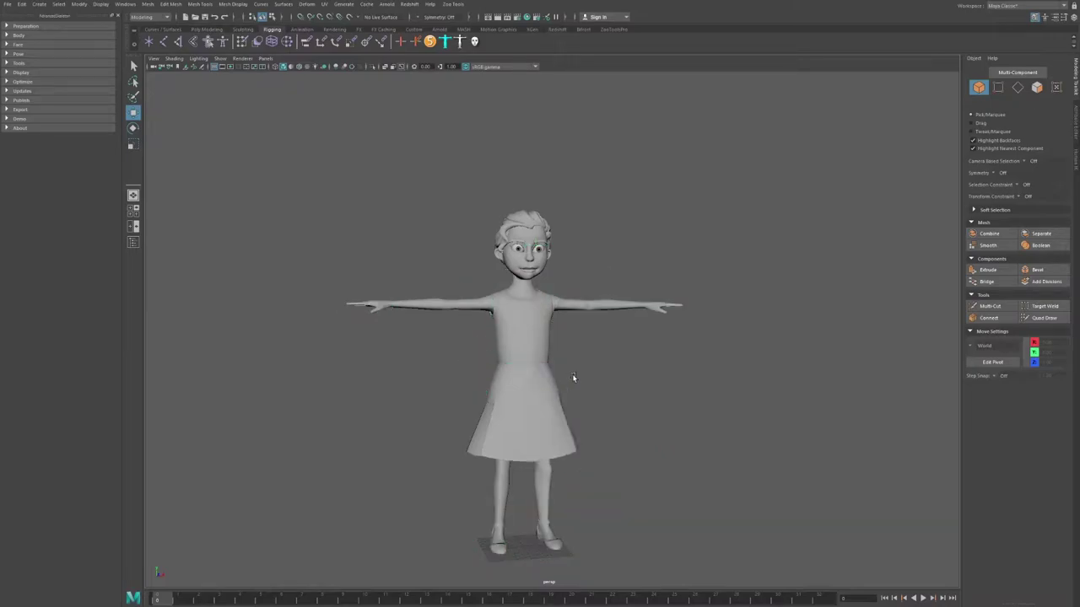
pyautogui.keyDown('alt'); pyautogui.moveTo(546, 344); pyautogui.dragTo(600, 309); pyautogui.keyUp('alt')
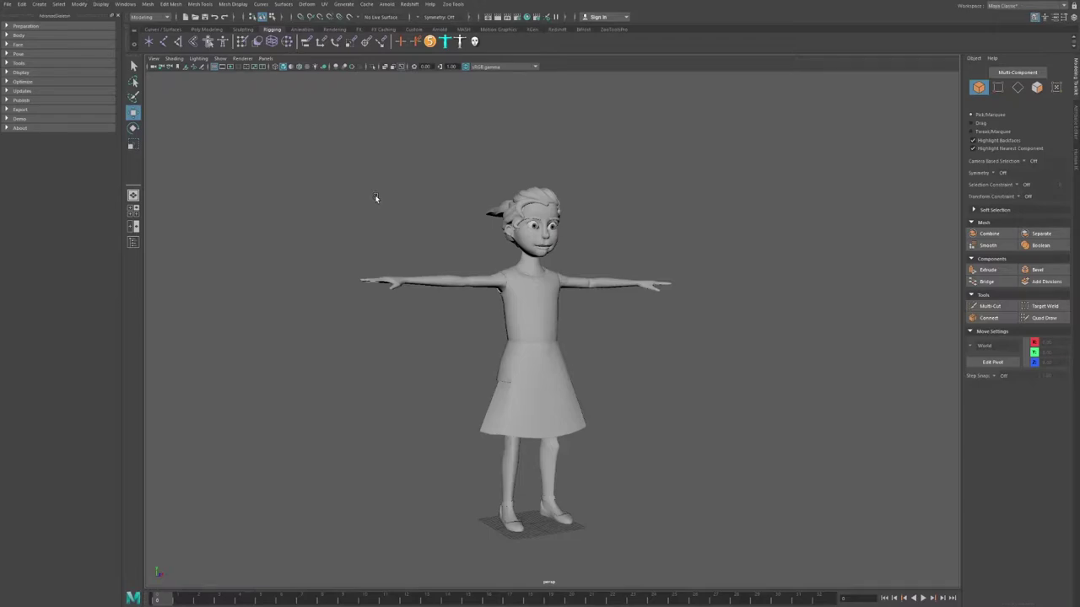
# Group all of the character's meshes under one top node, following the model preparation instructions.
pyautogui.moveTo(372, 156); pyautogui.dragTo(718, 578)
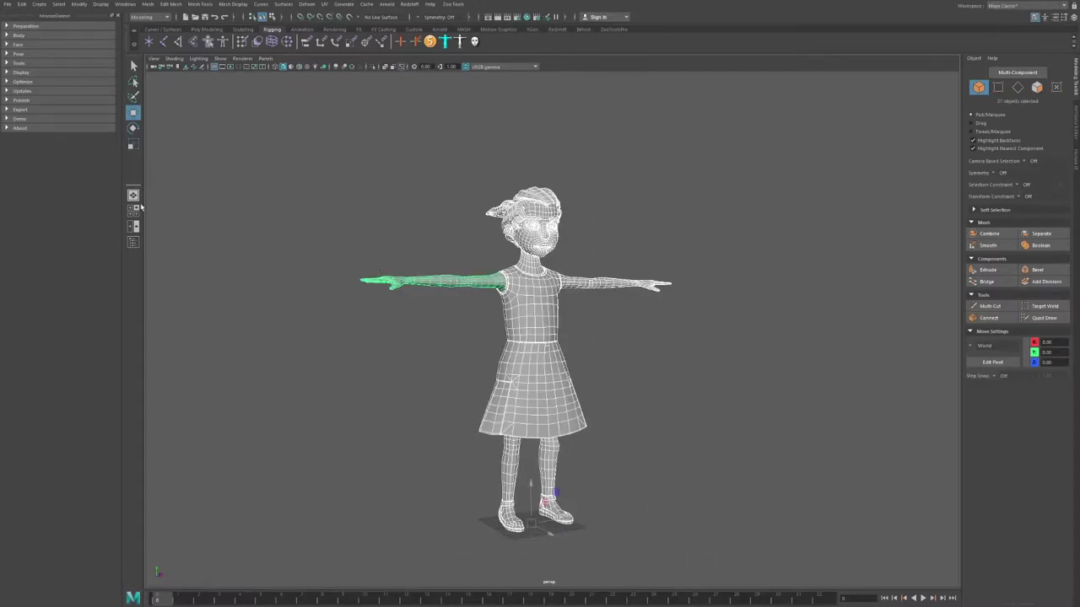
pyautogui.click(20, 26)
pyautogui.click(23, 36)
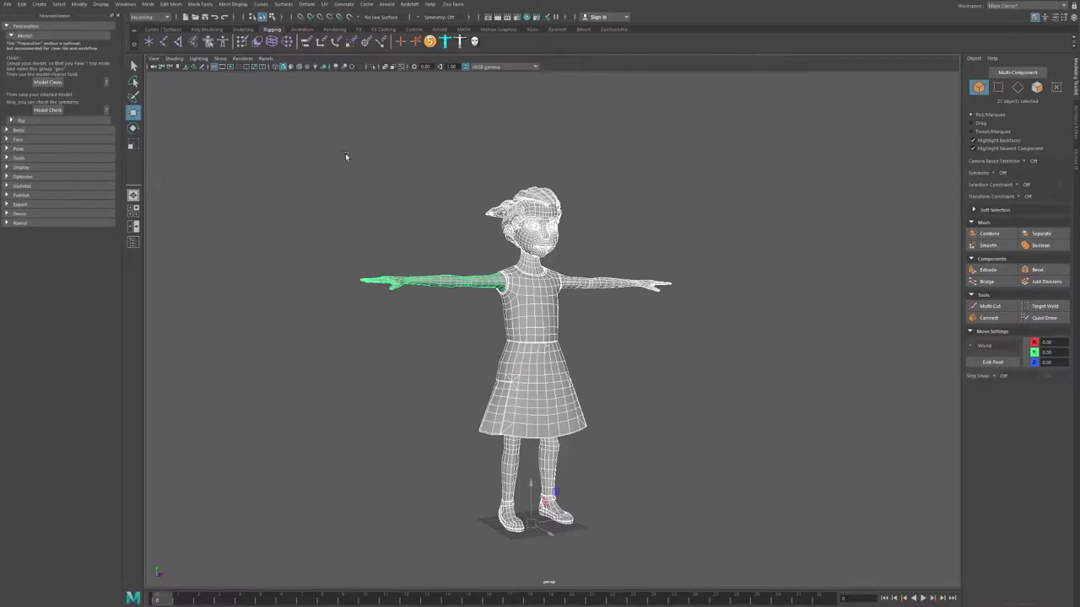
pyautogui.hotkey('ctrl', 'g')
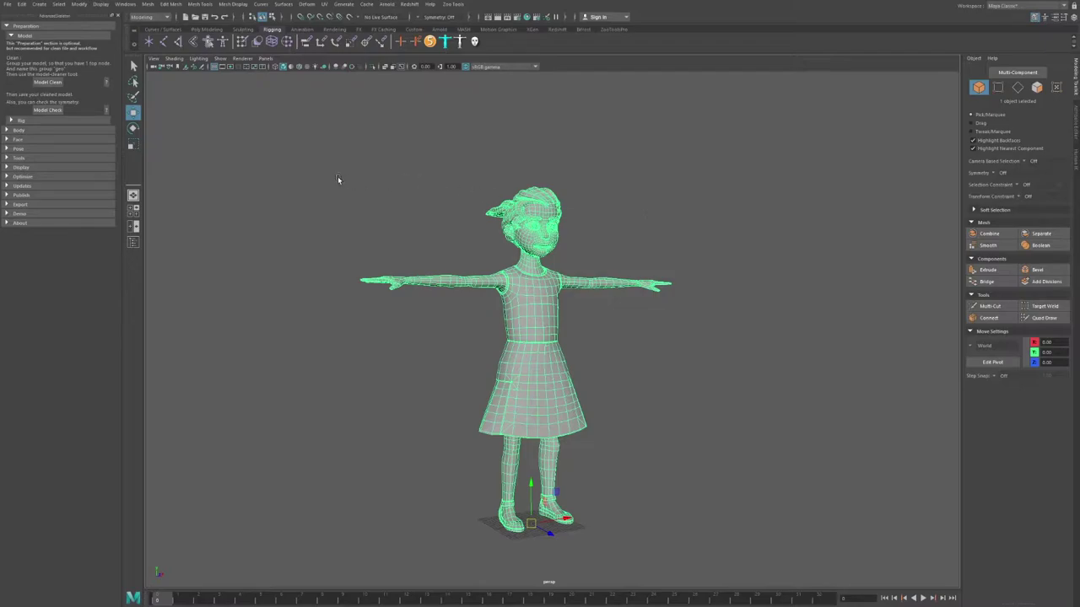
pyautogui.click(267, 171)
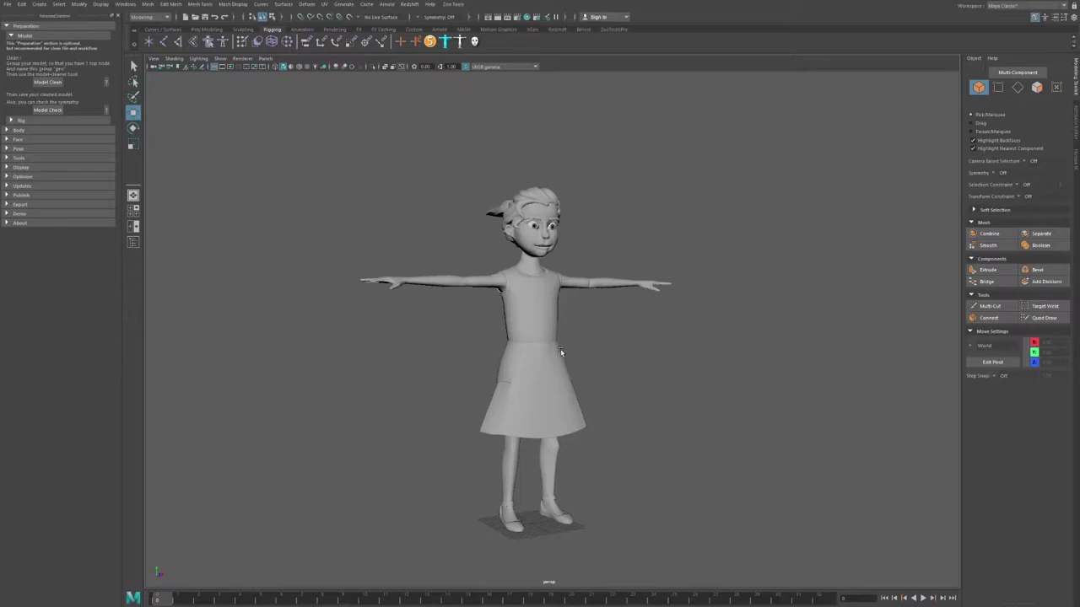
# Create a new scene for the rig file and reference the character model into it.
pyautogui.click(13, 125)
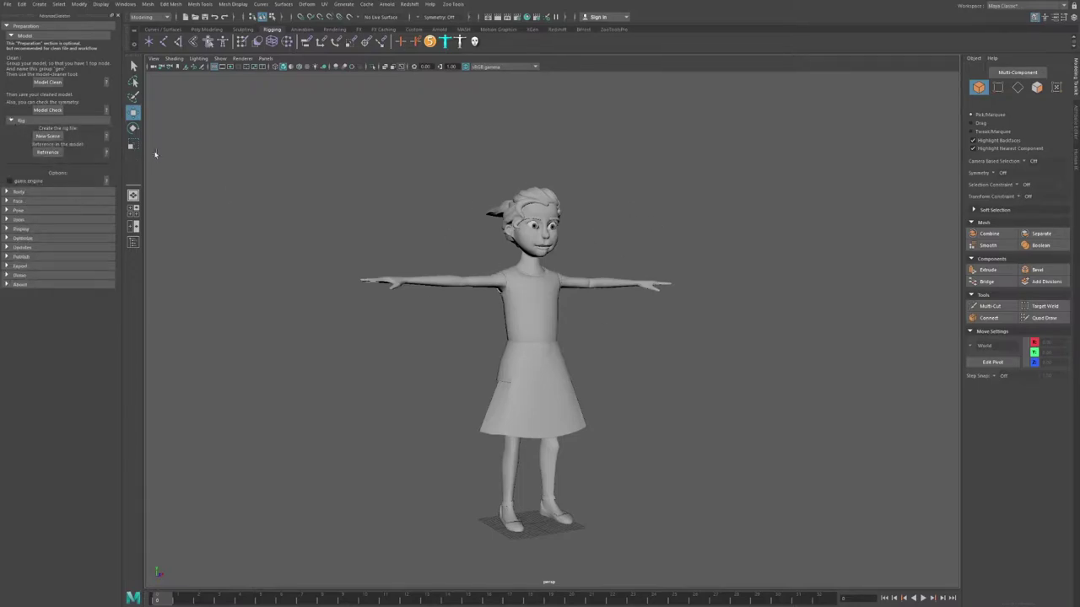
pyautogui.moveTo(371, 161); pyautogui.dragTo(594, 452)
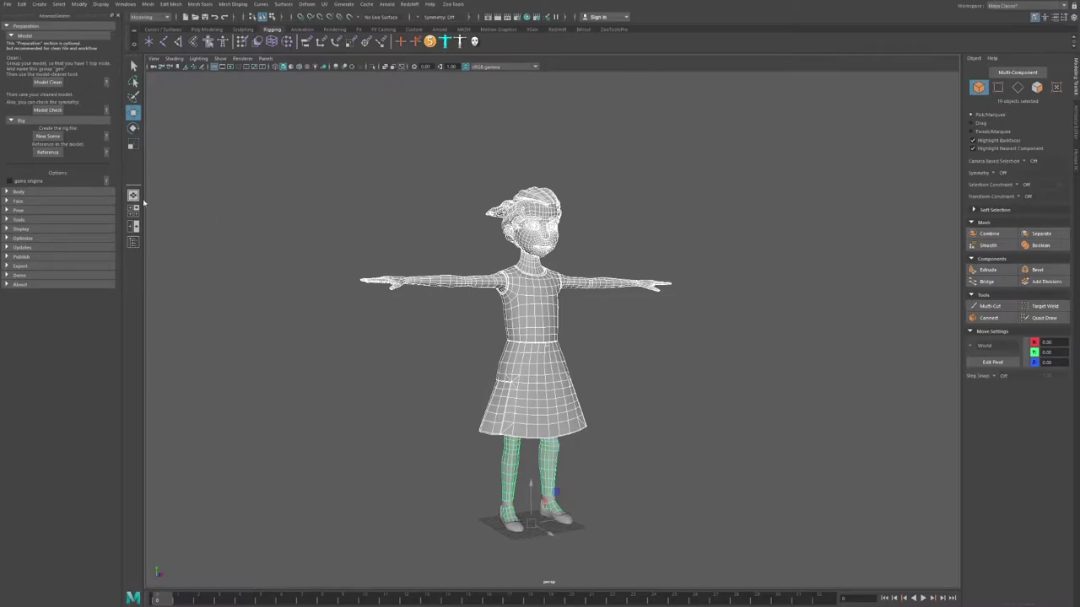
pyautogui.click(241, 175)
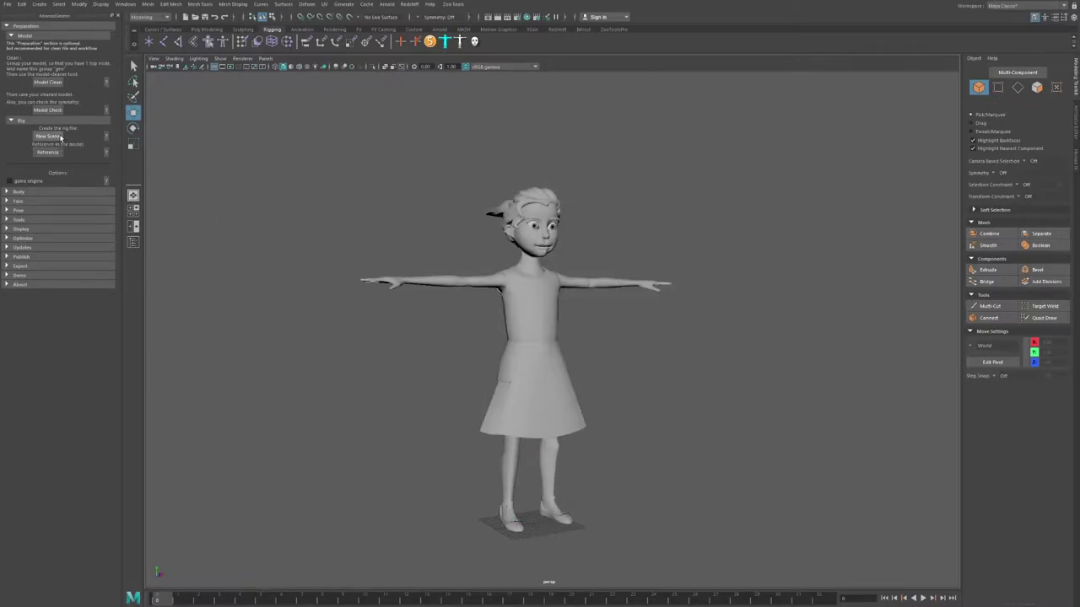
pyautogui.click(61, 138)
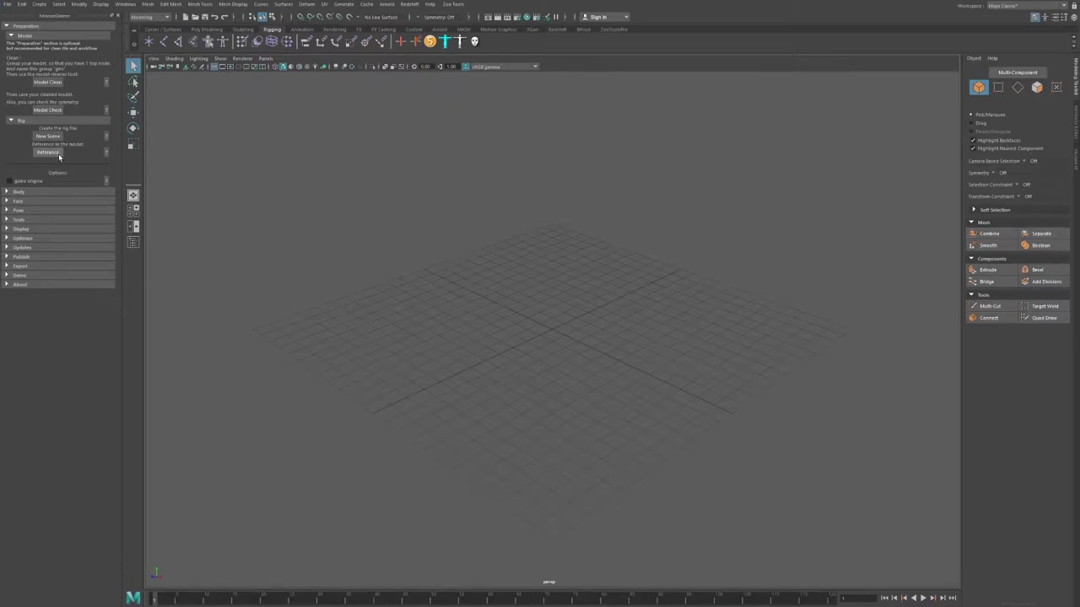
pyautogui.keyDown('alt'); pyautogui.moveTo(549, 217); pyautogui.dragTo(476, 258); pyautogui.keyUp('alt')
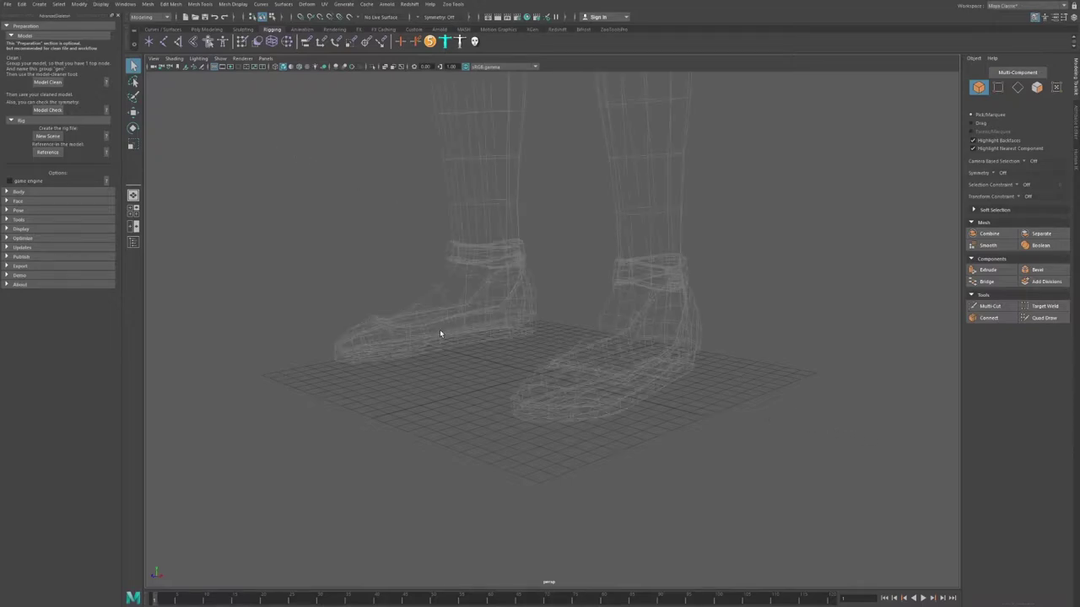
# Bring the whole referenced character into view and select its display layer in the Layer Editor.
pyautogui.keyDown('alt'); pyautogui.moveTo(650, 317); pyautogui.dragTo(557, 275); pyautogui.keyUp('alt')
pyautogui.keyDown('alt'); pyautogui.moveTo(557, 275); pyautogui.dragTo(497, 306, button='right'); pyautogui.keyUp('alt')
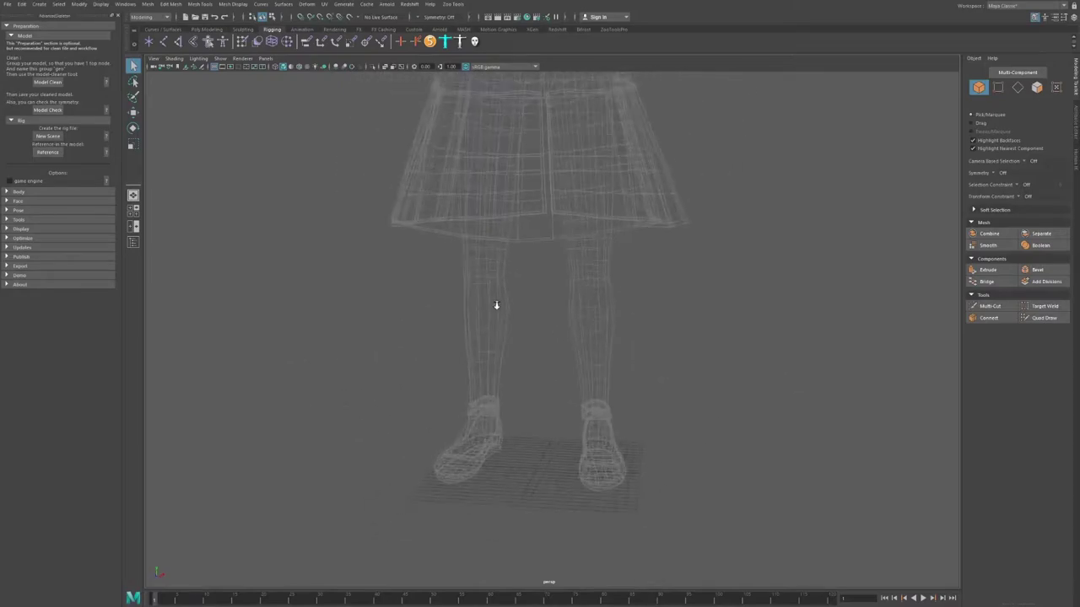
pyautogui.keyDown('alt'); pyautogui.moveTo(497, 307); pyautogui.dragTo(492, 335, button='middle'); pyautogui.keyUp('alt')
pyautogui.keyDown('alt'); pyautogui.moveTo(492, 335); pyautogui.dragTo(509, 321); pyautogui.keyUp('alt')
pyautogui.scroll(-8, 508, 319)
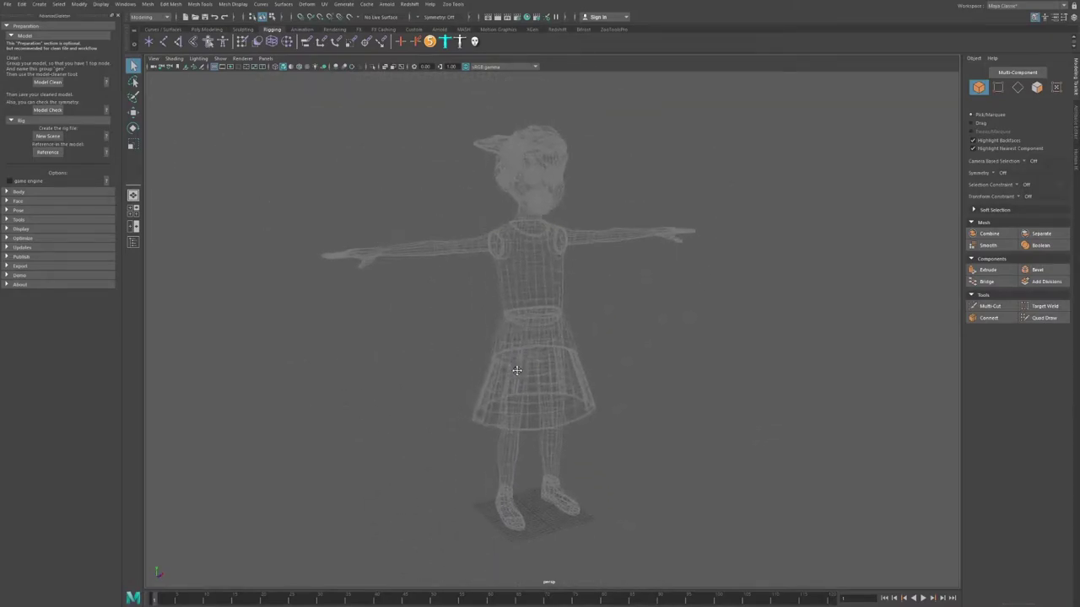
pyautogui.click(1073, 17)
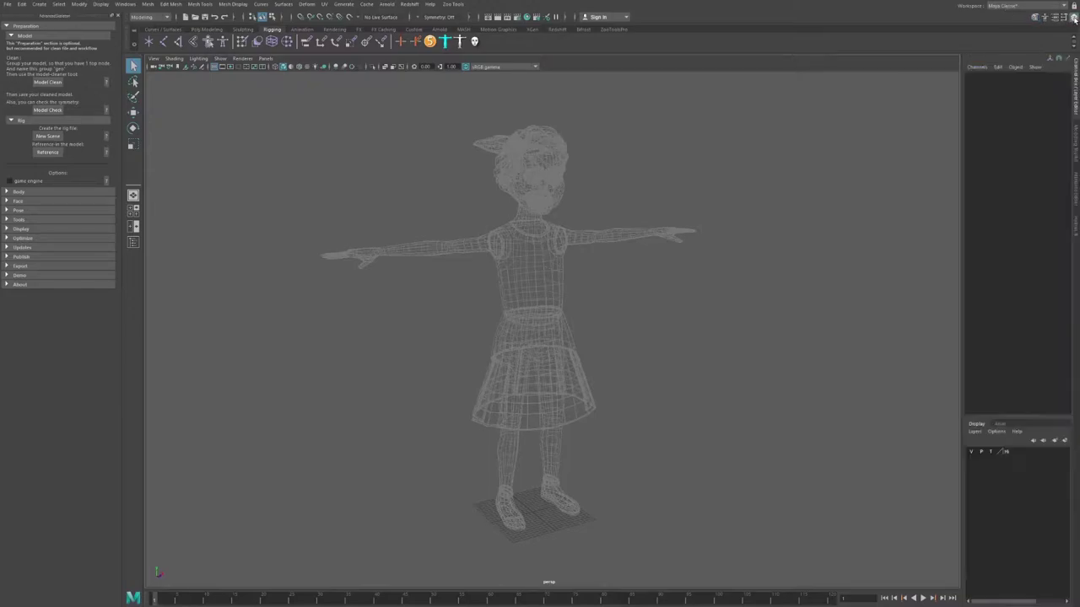
pyautogui.click(1054, 452)
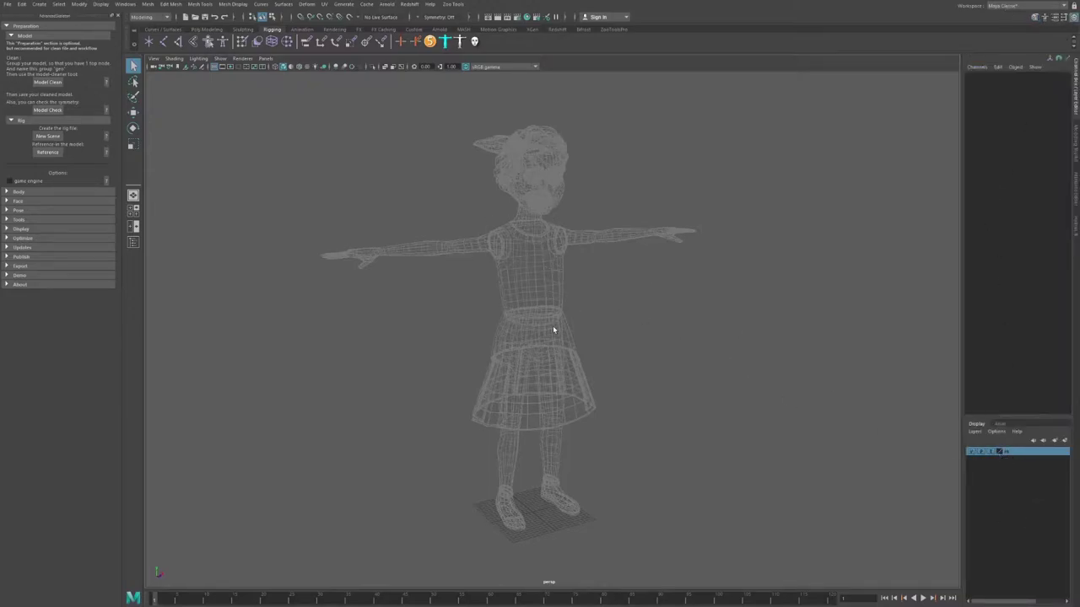
# Turn off template display for the character's layer and select the shirt mesh.
pyautogui.keyDown('alt'); pyautogui.moveTo(646, 307); pyautogui.dragTo(641, 306, button='middle'); pyautogui.keyUp('alt')
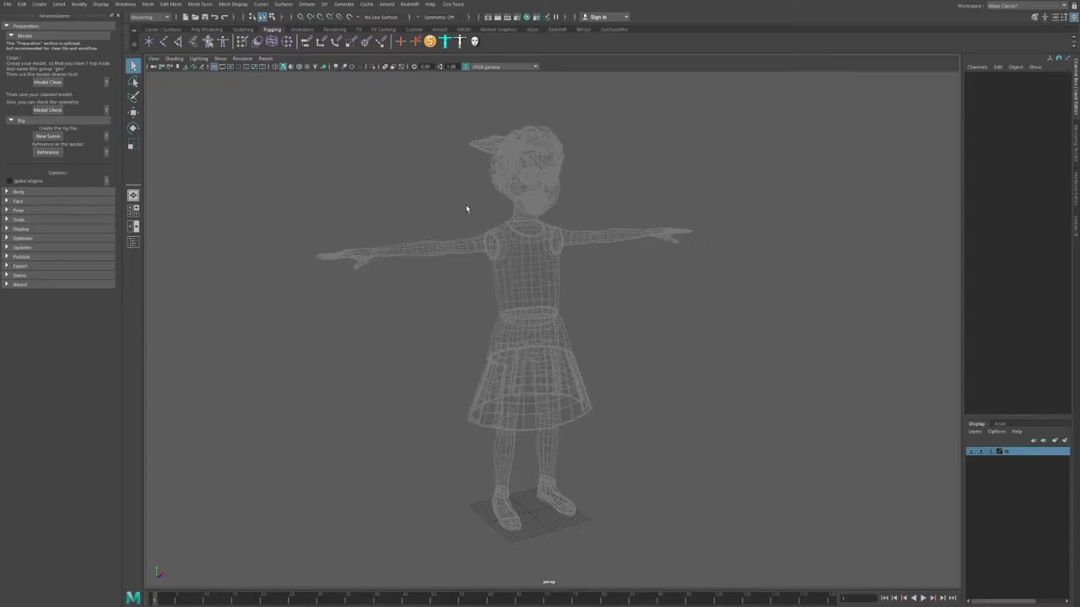
pyautogui.keyDown('alt'); pyautogui.moveTo(509, 317); pyautogui.dragTo(516, 362); pyautogui.keyUp('alt')
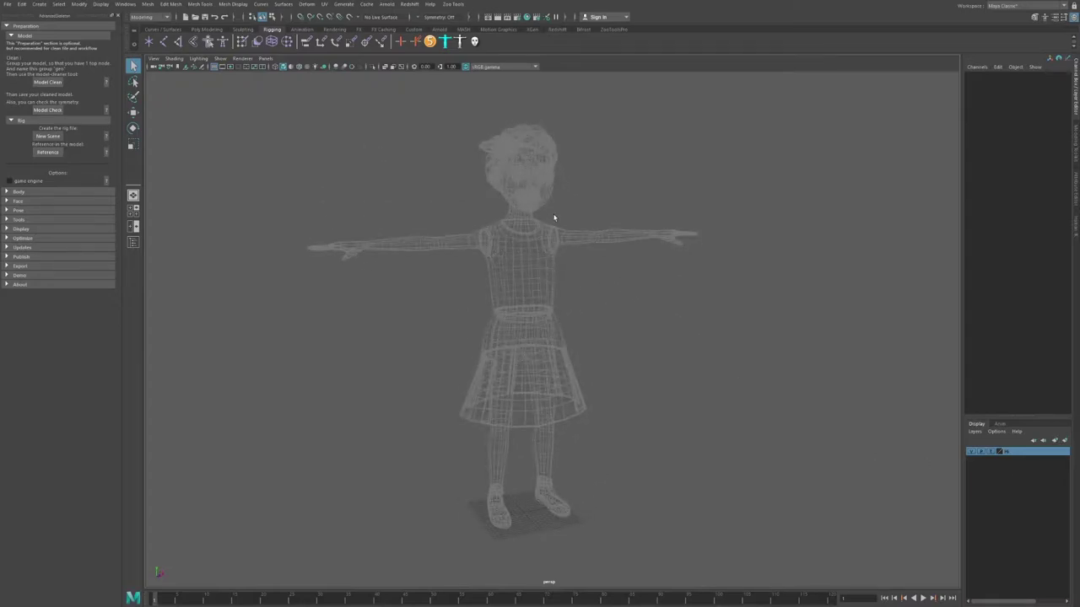
pyautogui.keyDown('alt'); pyautogui.moveTo(551, 220); pyautogui.dragTo(552, 250); pyautogui.keyUp('alt')
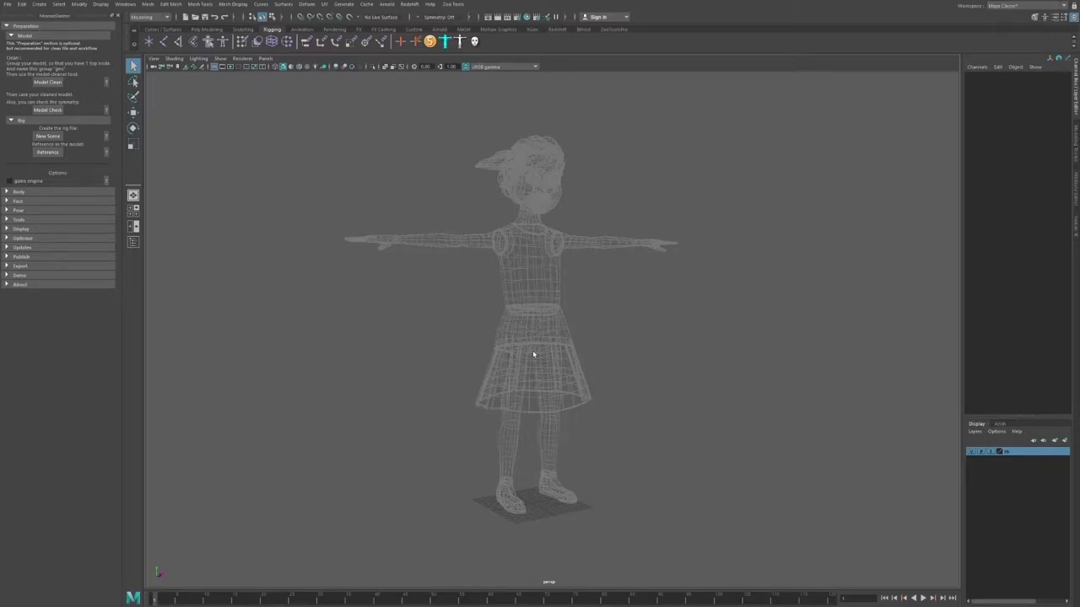
pyautogui.keyDown('alt'); pyautogui.moveTo(535, 256); pyautogui.dragTo(550, 219); pyautogui.keyUp('alt')
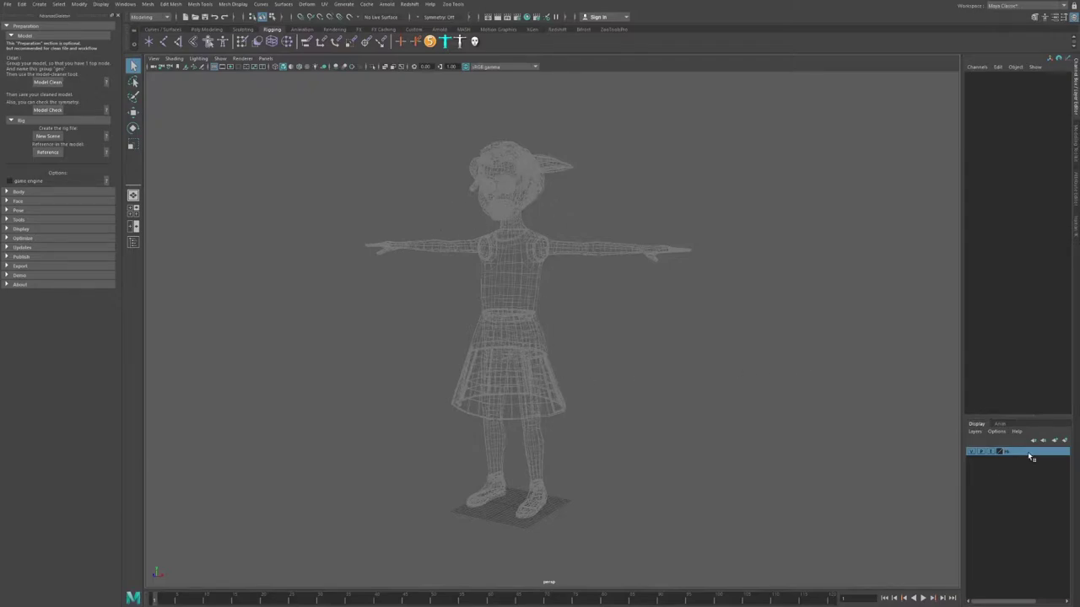
pyautogui.click(992, 453)
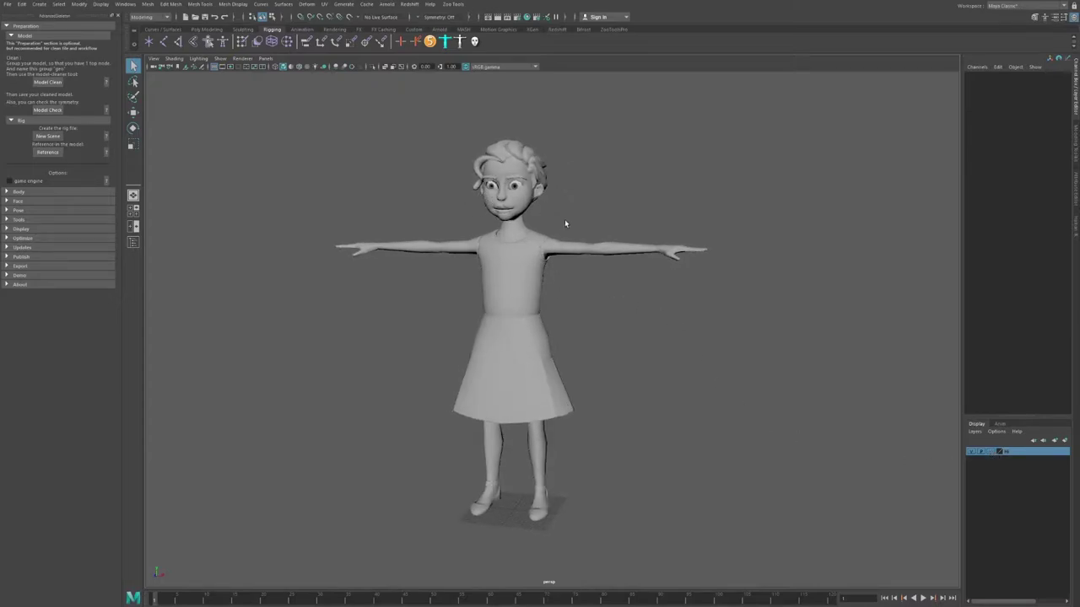
pyautogui.click(519, 260)
pyautogui.click(530, 347)
pyautogui.click(518, 277)
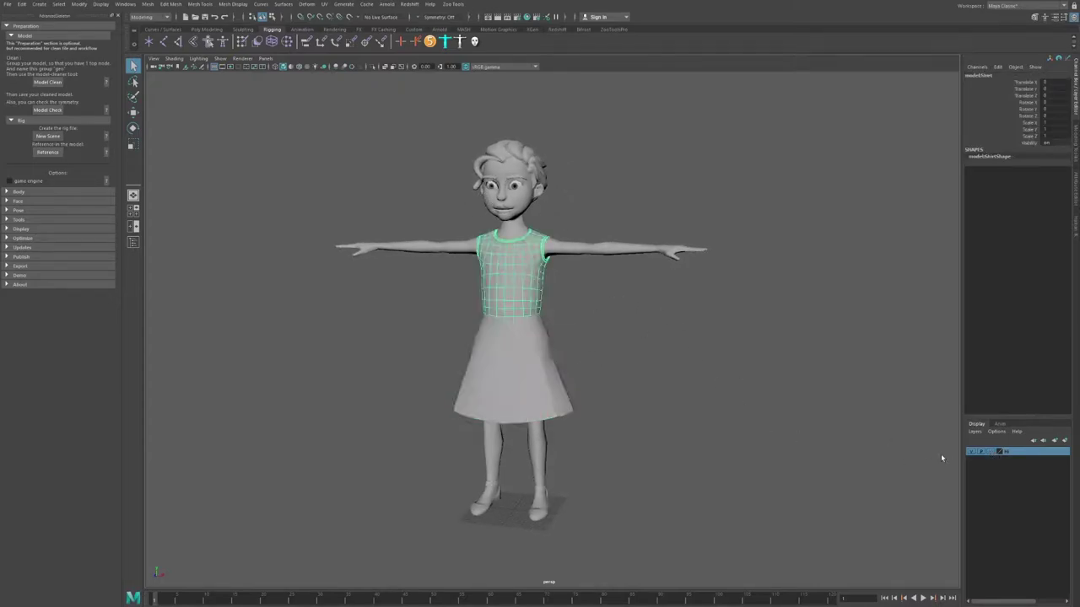
# Set the character's layer back to template display and deselect the shirt mesh.
pyautogui.click(992, 453)
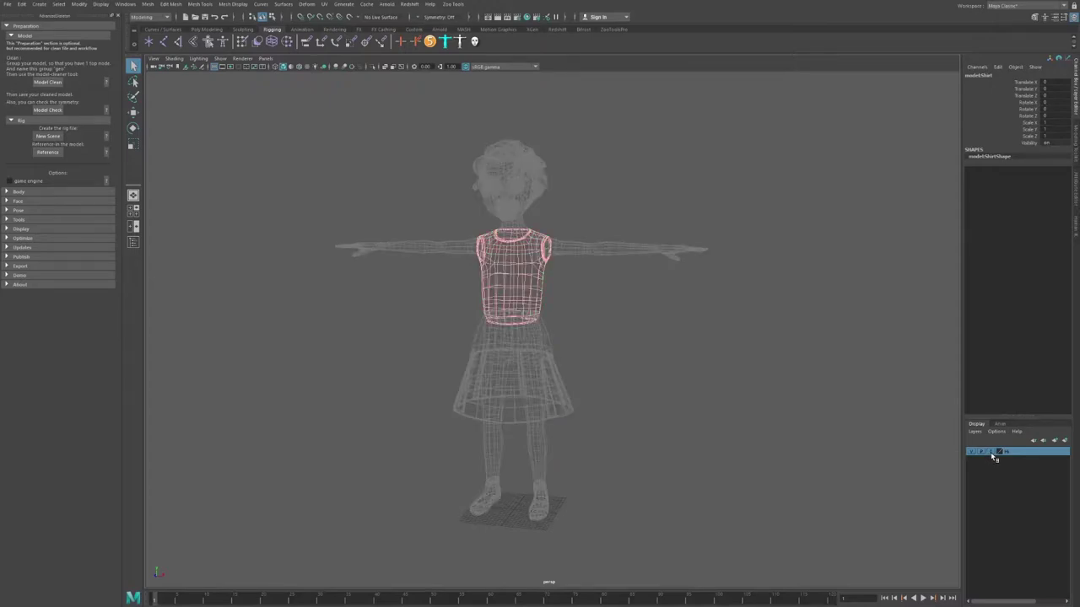
pyautogui.click(755, 384)
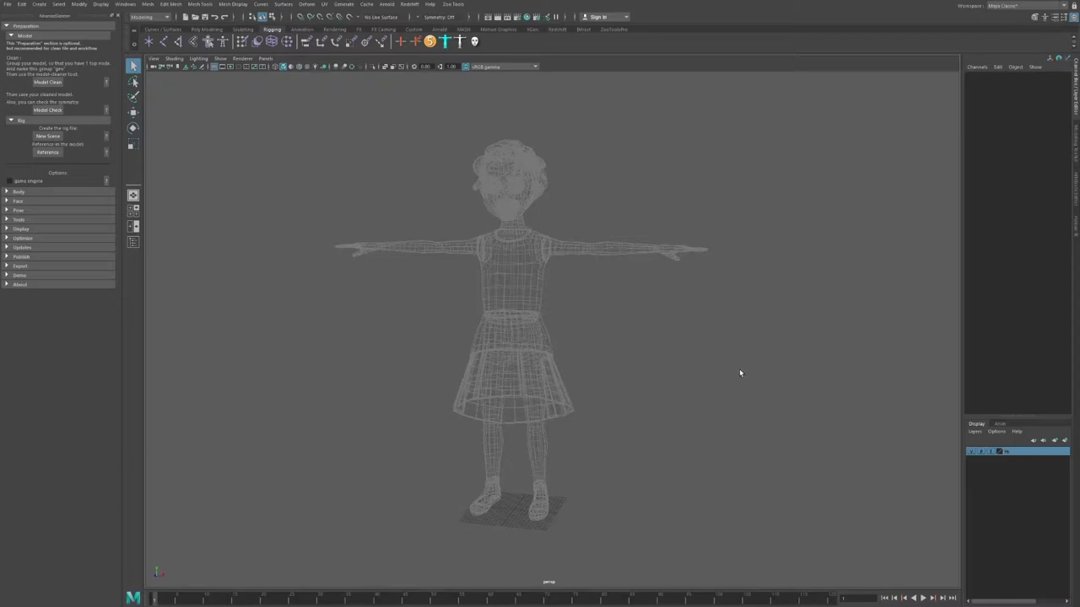
pyautogui.keyDown('alt'); pyautogui.moveTo(591, 284); pyautogui.dragTo(532, 281); pyautogui.keyUp('alt')
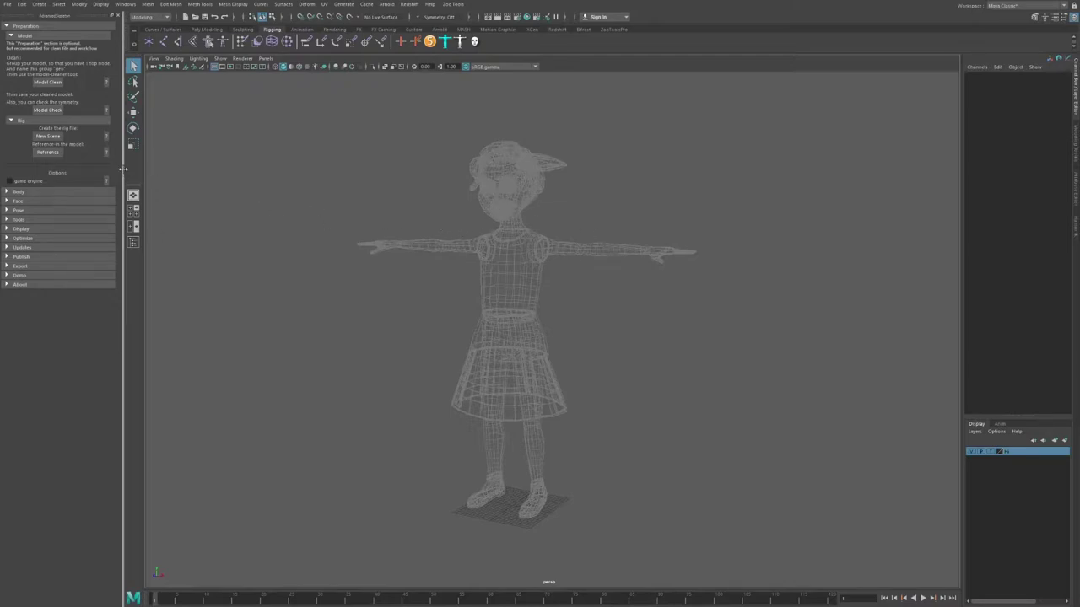
# Import the biped fit skeleton from AdvancedSkeleton's Body section and frame it between the character's legs.
pyautogui.click(46, 192)
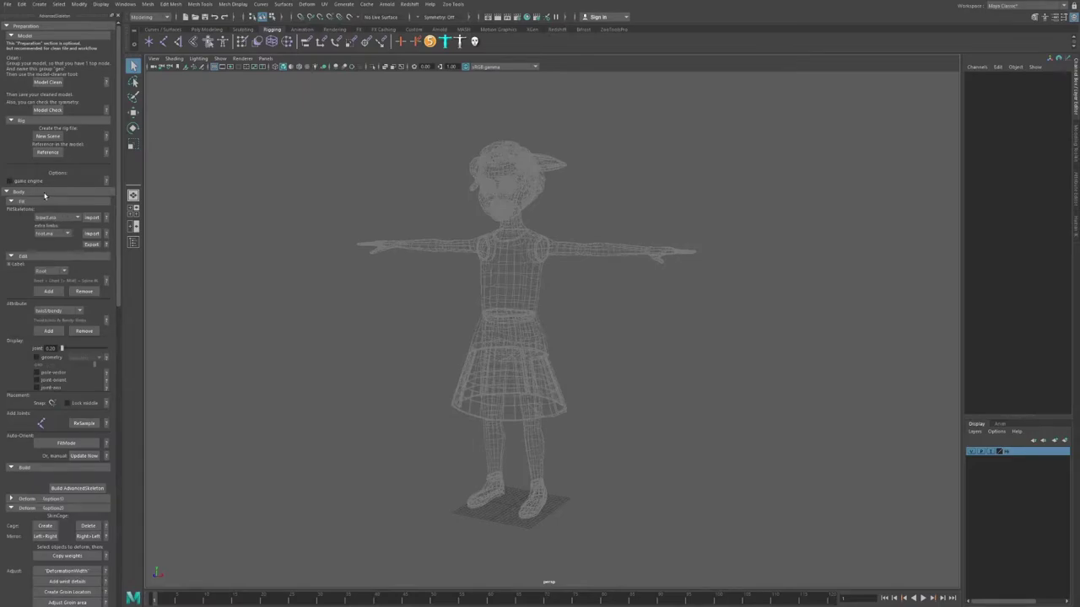
pyautogui.click(91, 219)
pyautogui.keyDown('alt'); pyautogui.moveTo(492, 390); pyautogui.dragTo(559, 405, button='right'); pyautogui.keyUp('alt')
pyautogui.keyDown('alt'); pyautogui.moveTo(560, 405); pyautogui.dragTo(597, 342, button='middle'); pyautogui.keyUp('alt')
pyautogui.keyDown('alt'); pyautogui.moveTo(597, 343); pyautogui.dragTo(571, 350, button='right'); pyautogui.keyUp('alt')
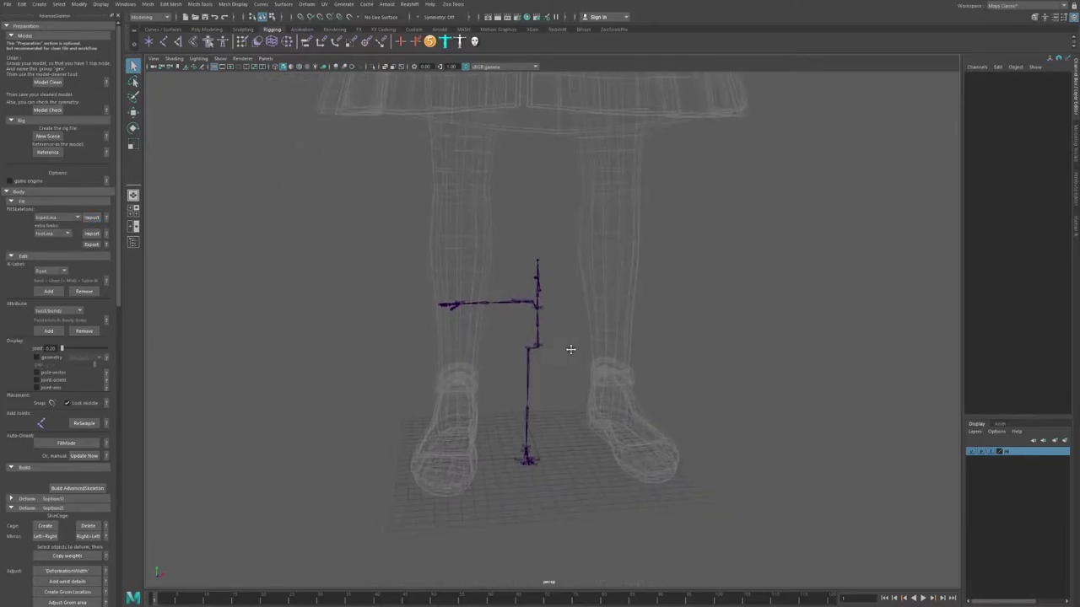
pyautogui.keyDown('alt'); pyautogui.moveTo(571, 349); pyautogui.dragTo(588, 387); pyautogui.keyUp('alt')
pyautogui.scroll(3, 590, 413)
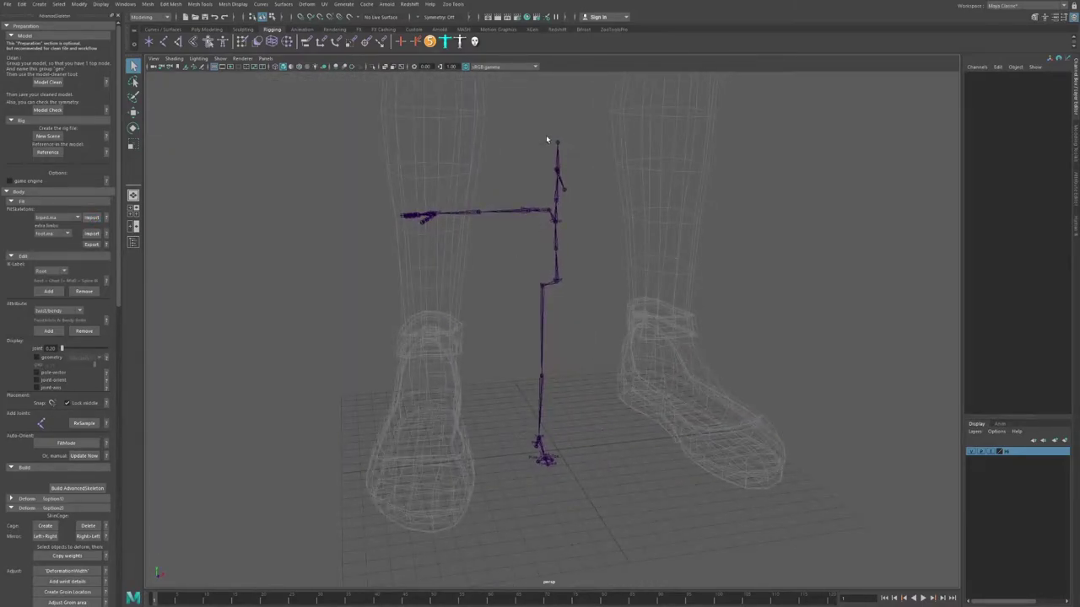
pyautogui.keyDown('alt'); pyautogui.moveTo(546, 139); pyautogui.dragTo(545, 205); pyautogui.keyUp('alt')
pyautogui.keyDown('alt'); pyautogui.moveTo(591, 270); pyautogui.dragTo(549, 255); pyautogui.keyUp('alt')
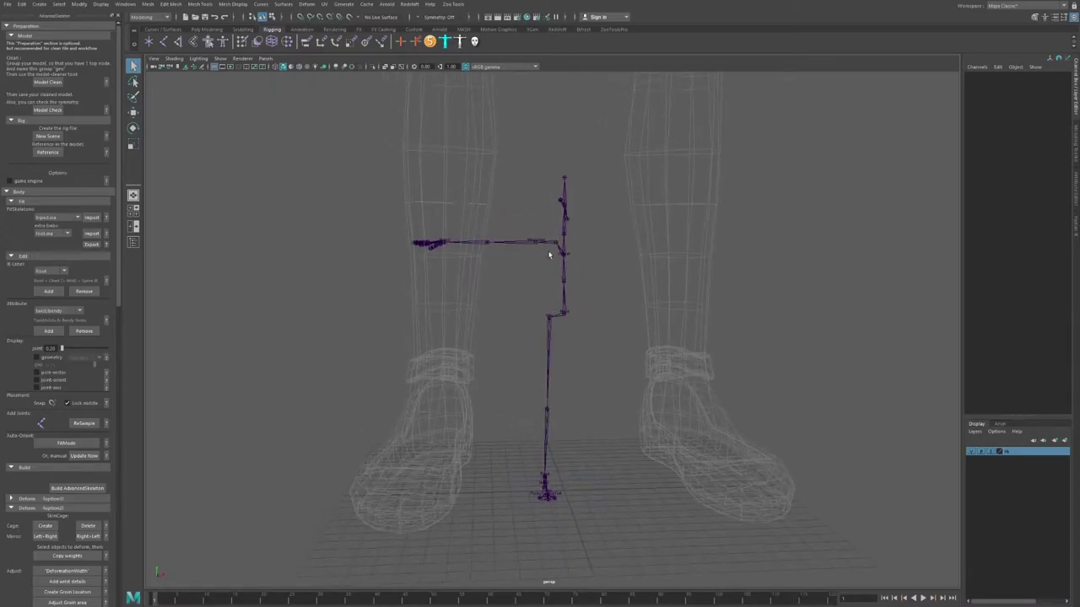
pyautogui.keyDown('alt'); pyautogui.moveTo(679, 264); pyautogui.dragTo(547, 275); pyautogui.keyUp('alt')
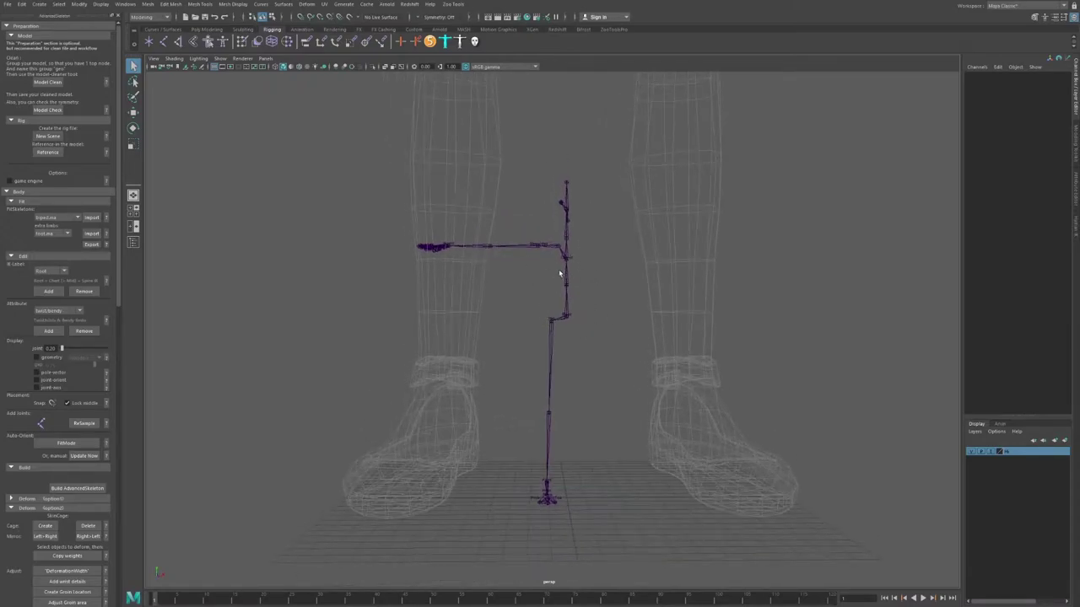
# Select the whole fit skeleton by its base circle and scale it up uniformly to about 5.21 to match the character.
pyautogui.click(588, 488)
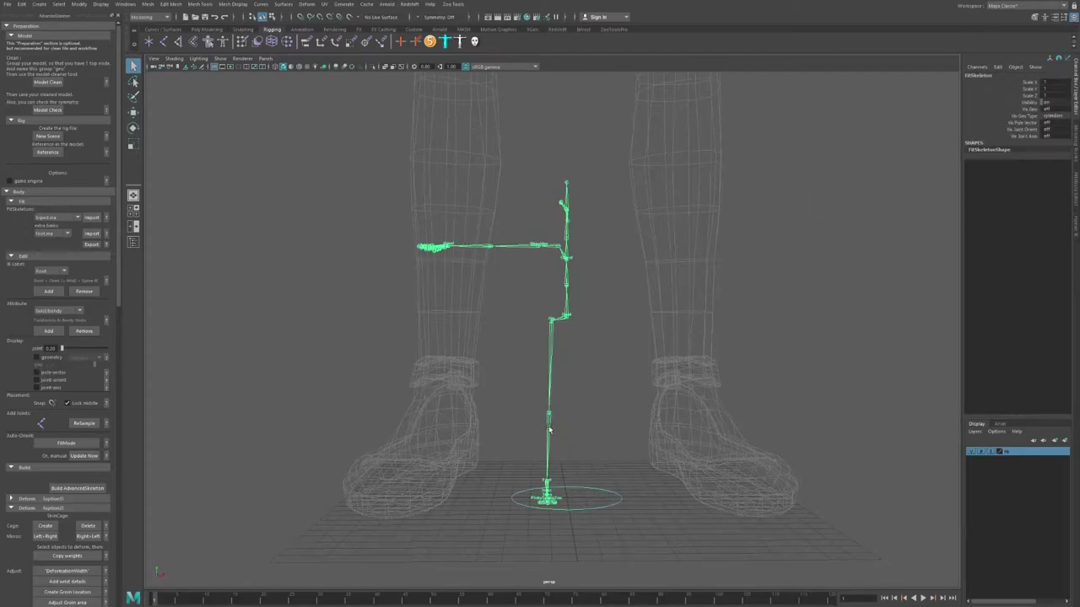
pyautogui.press('r')
pyautogui.moveTo(566, 498); pyautogui.dragTo(669, 518)
pyautogui.keyDown('alt'); pyautogui.moveTo(666, 513); pyautogui.dragTo(571, 388, button='right'); pyautogui.keyUp('alt')
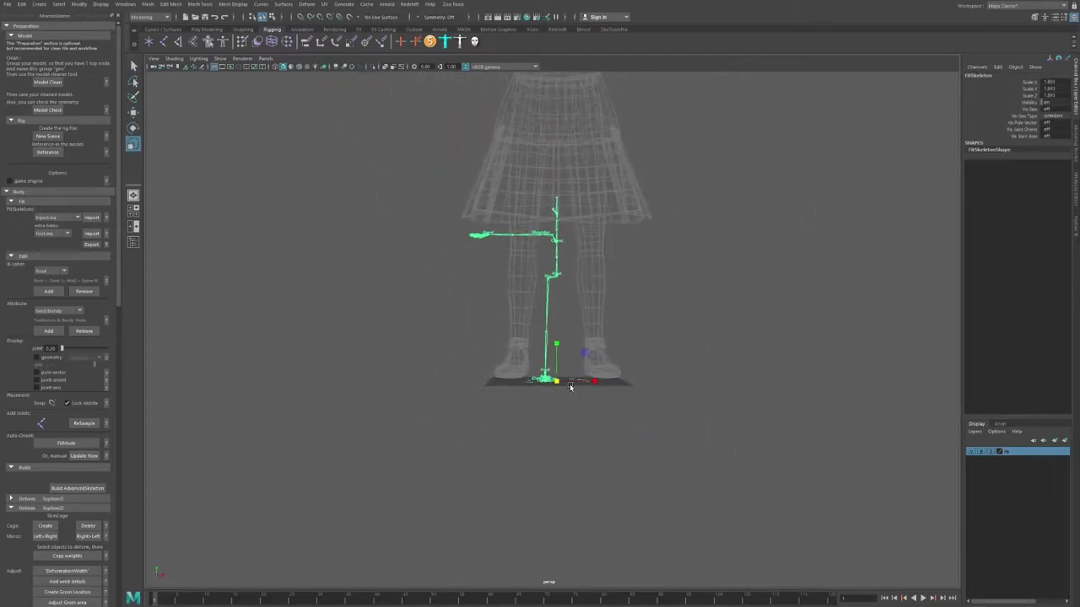
pyautogui.moveTo(557, 382); pyautogui.dragTo(637, 371)
pyautogui.keyDown('alt'); pyautogui.moveTo(611, 324); pyautogui.dragTo(586, 388, button='middle'); pyautogui.keyUp('alt')
pyautogui.keyDown('alt'); pyautogui.moveTo(583, 371); pyautogui.dragTo(573, 411); pyautogui.keyUp('alt')
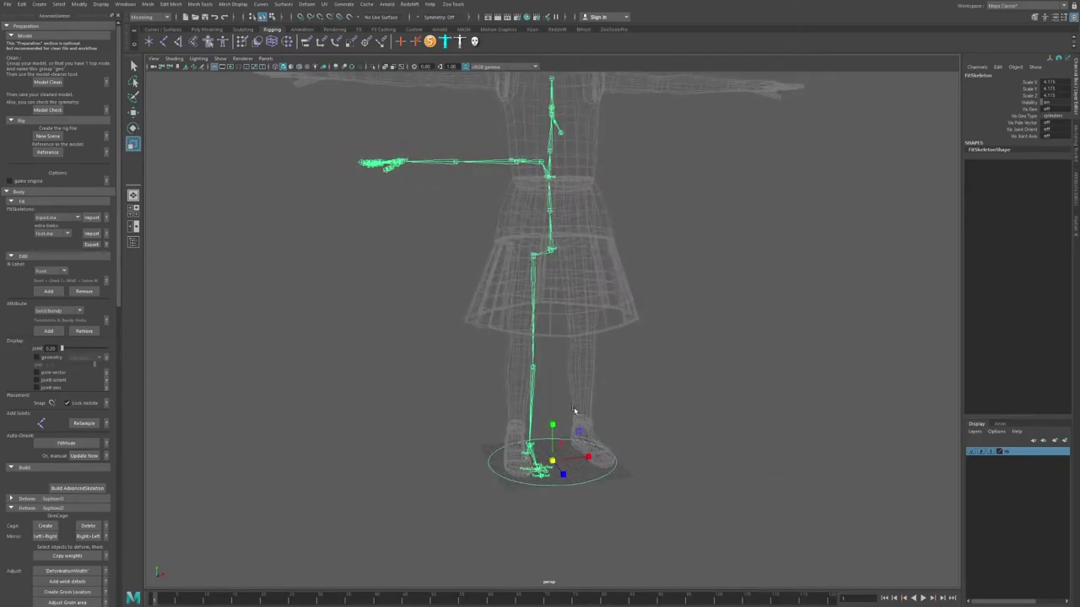
pyautogui.keyDown('alt'); pyautogui.moveTo(574, 410); pyautogui.dragTo(569, 446, button='middle'); pyautogui.keyUp('alt')
pyautogui.moveTo(546, 496); pyautogui.dragTo(634, 469)
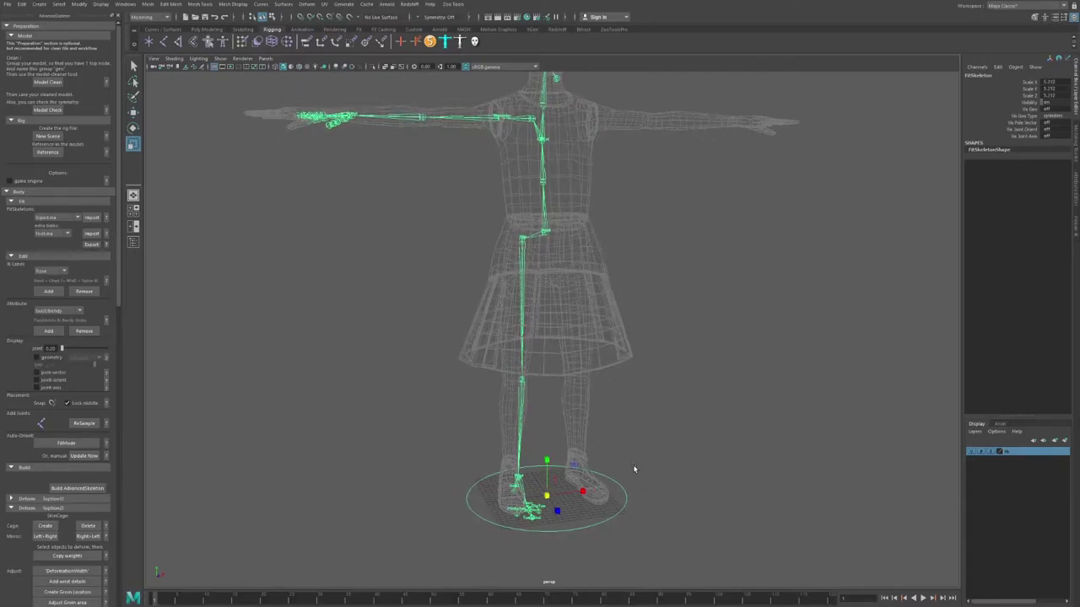
# Fine-tune the fit skeleton's uniform scale to about 5.209 so its root and hip joints match the character's pelvis.
pyautogui.keyDown('alt'); pyautogui.moveTo(634, 469); pyautogui.dragTo(590, 464, button='right'); pyautogui.keyUp('alt')
pyautogui.keyDown('alt'); pyautogui.moveTo(591, 464); pyautogui.dragTo(538, 340); pyautogui.keyUp('alt')
pyautogui.scroll(5, 495, 302)
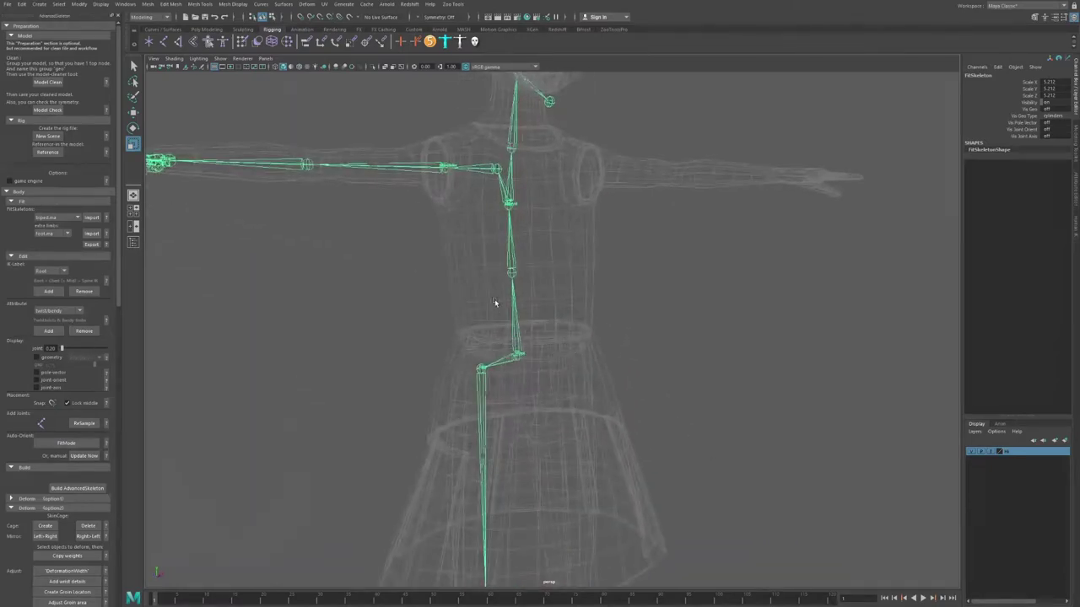
pyautogui.scroll(3, 494, 302)
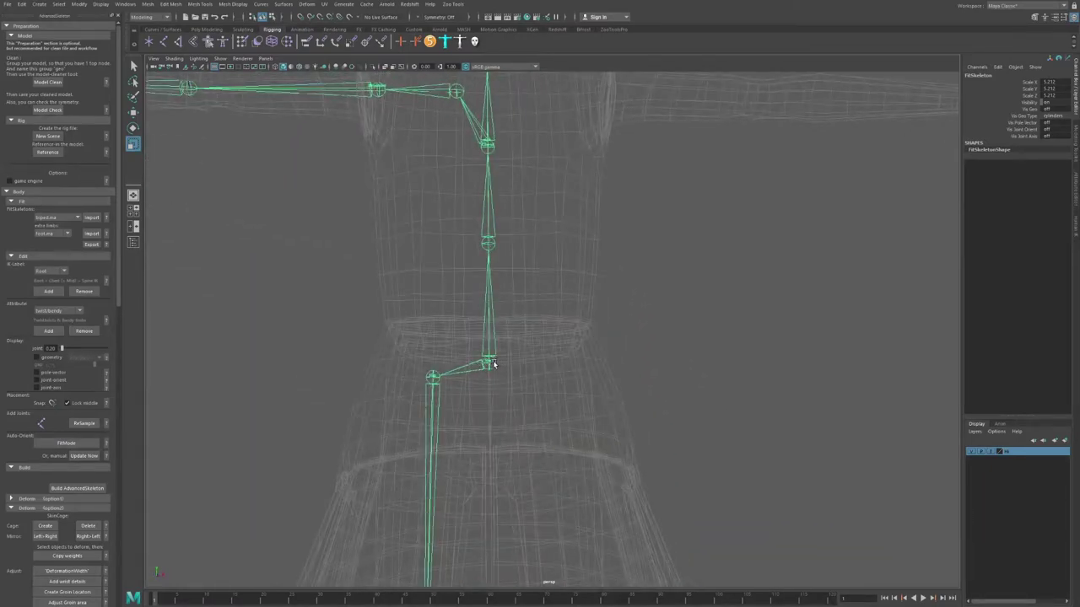
pyautogui.keyDown('alt'); pyautogui.moveTo(506, 357); pyautogui.dragTo(485, 343); pyautogui.keyUp('alt')
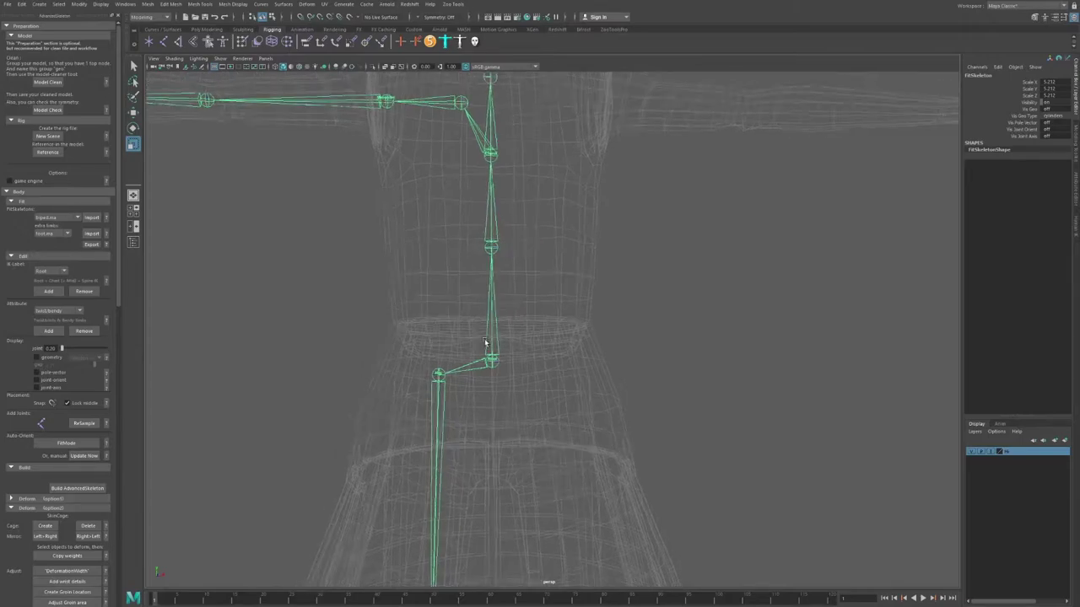
pyautogui.keyDown('alt'); pyautogui.moveTo(485, 343); pyautogui.dragTo(402, 426, button='right'); pyautogui.keyUp('alt')
pyautogui.keyDown('alt'); pyautogui.moveTo(401, 426); pyautogui.dragTo(400, 391, button='middle'); pyautogui.keyUp('alt')
pyautogui.moveTo(525, 545); pyautogui.dragTo(535, 546)
pyautogui.keyDown('alt'); pyautogui.moveTo(531, 233); pyautogui.dragTo(537, 282, button='middle'); pyautogui.keyUp('alt')
pyautogui.scroll(3, 515, 337)
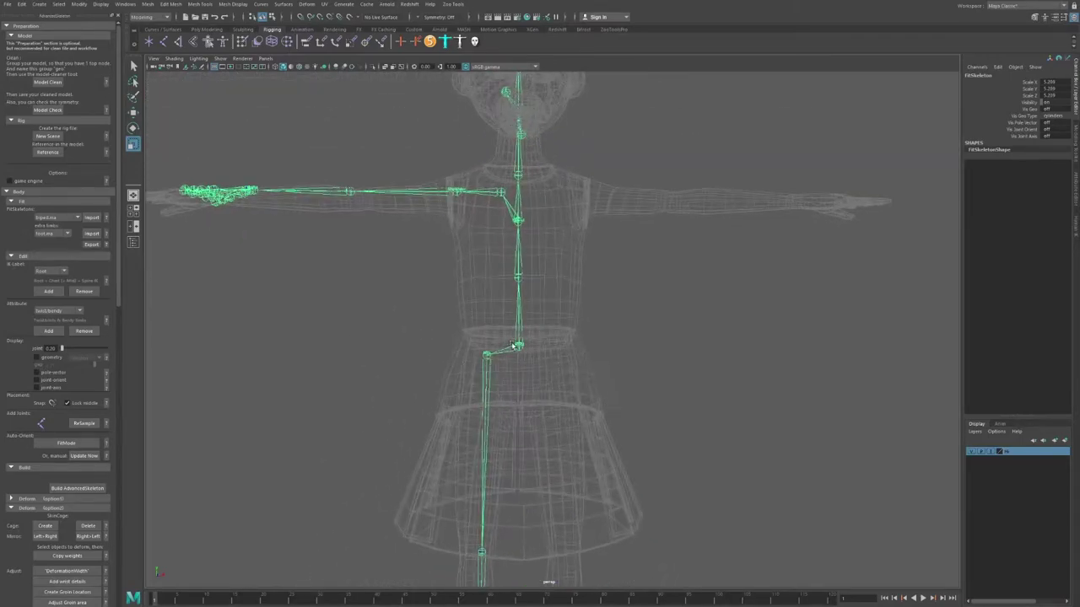
pyautogui.scroll(3, 486, 356)
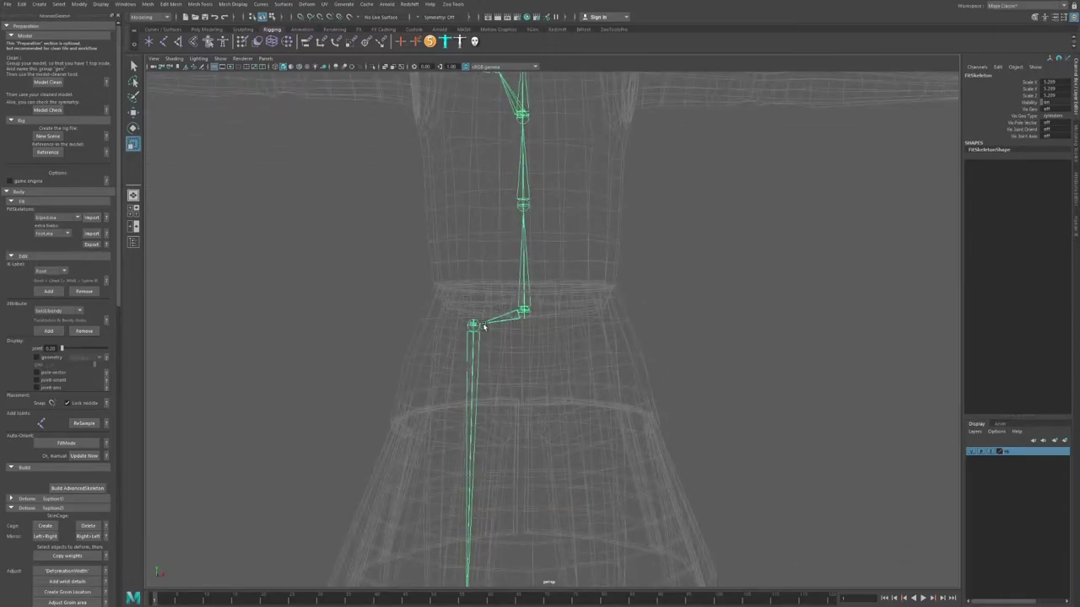
pyautogui.keyDown('alt'); pyautogui.moveTo(458, 308); pyautogui.dragTo(456, 292); pyautogui.keyUp('alt')
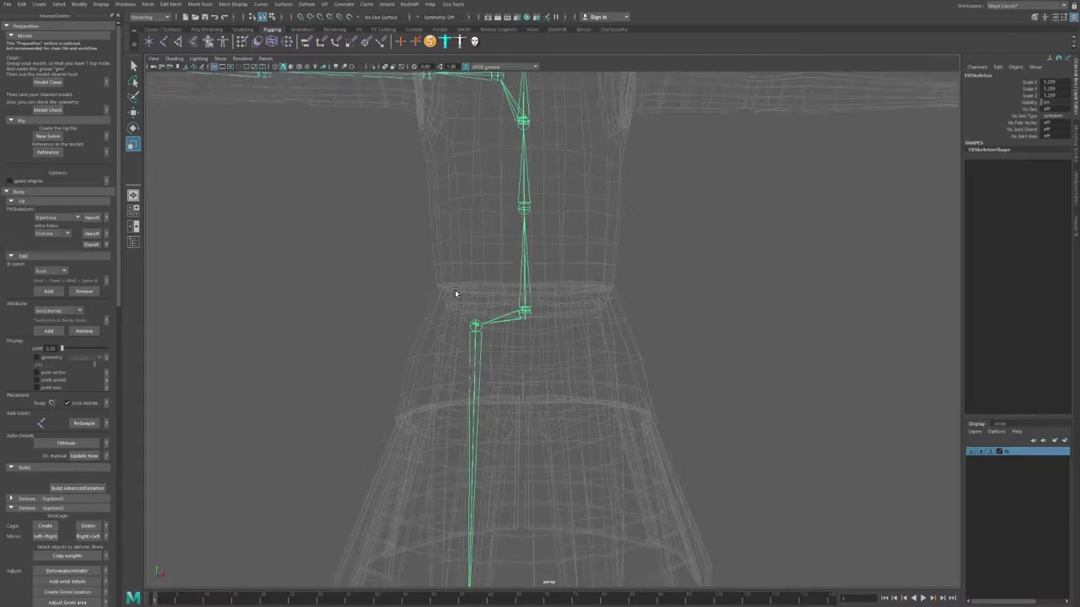
pyautogui.scroll(-2, 456, 293)
pyautogui.scroll(-3, 495, 289)
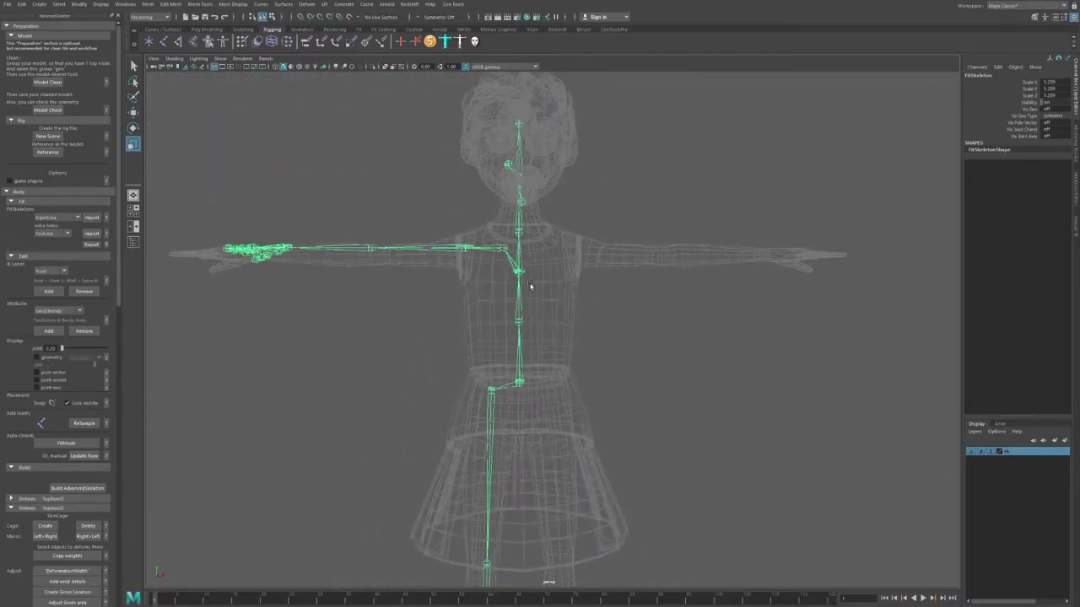
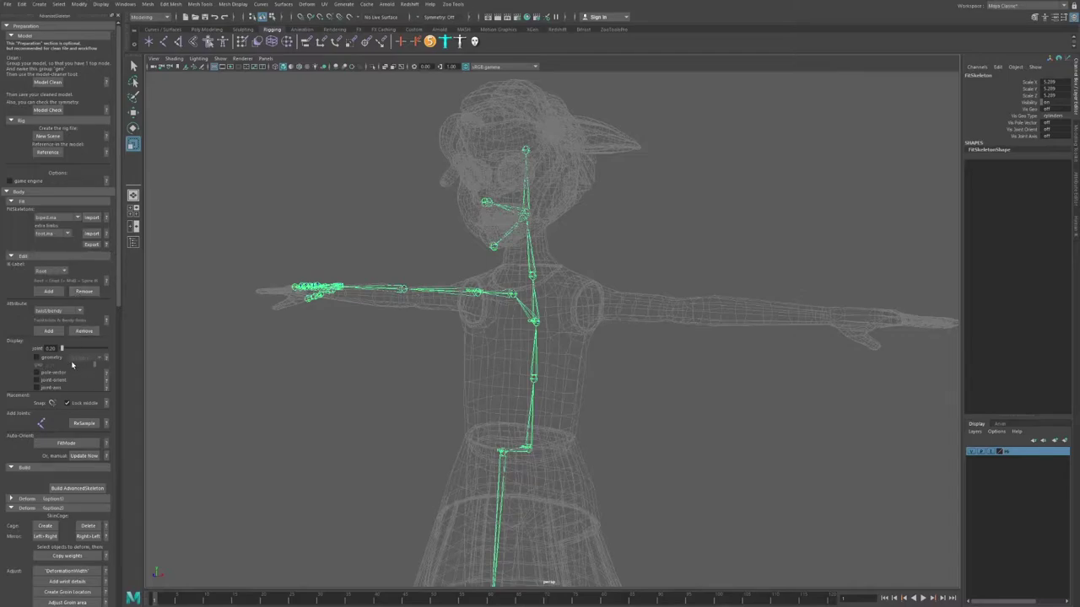
# Select the scapula joint and examine the arm chain and the shoulder joint's axes against the mesh.
pyautogui.scroll(-1, 73, 364)
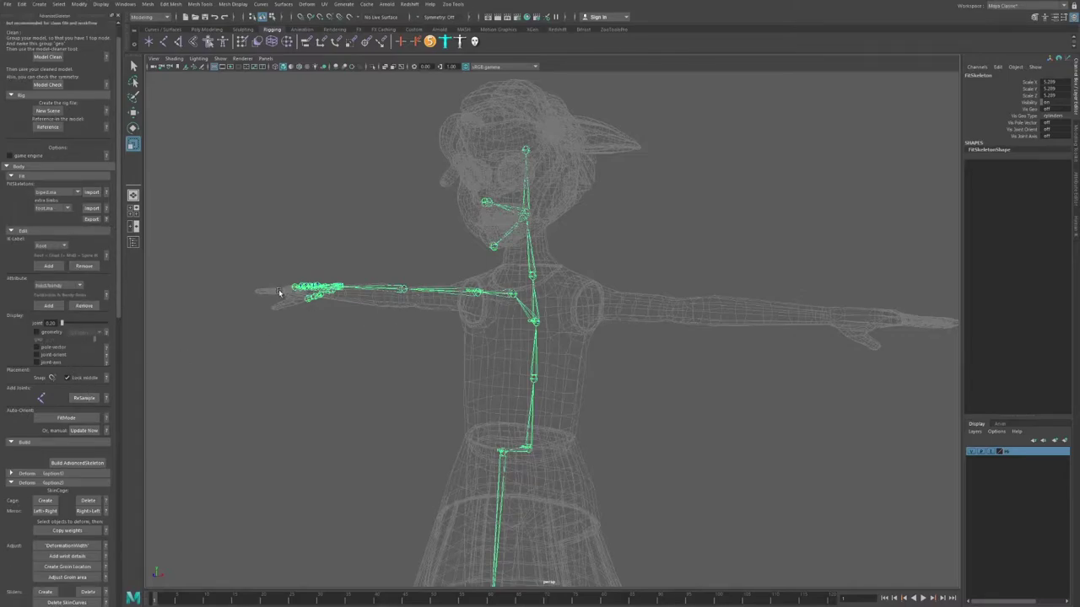
pyautogui.click(449, 292)
pyautogui.scroll(5, 506, 303)
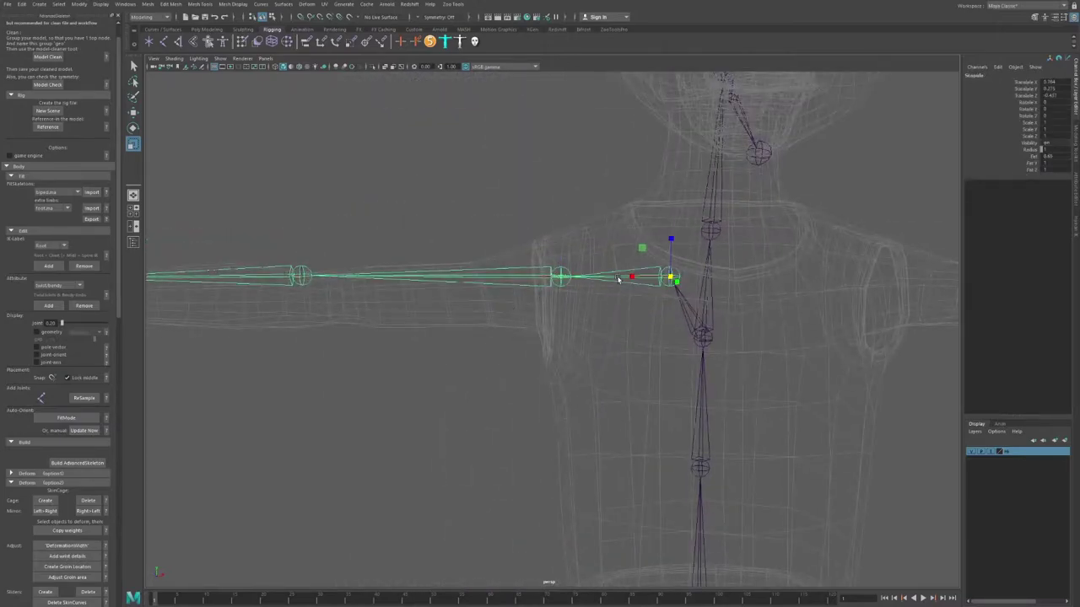
pyautogui.press('w')
pyautogui.scroll(-2, 550, 279)
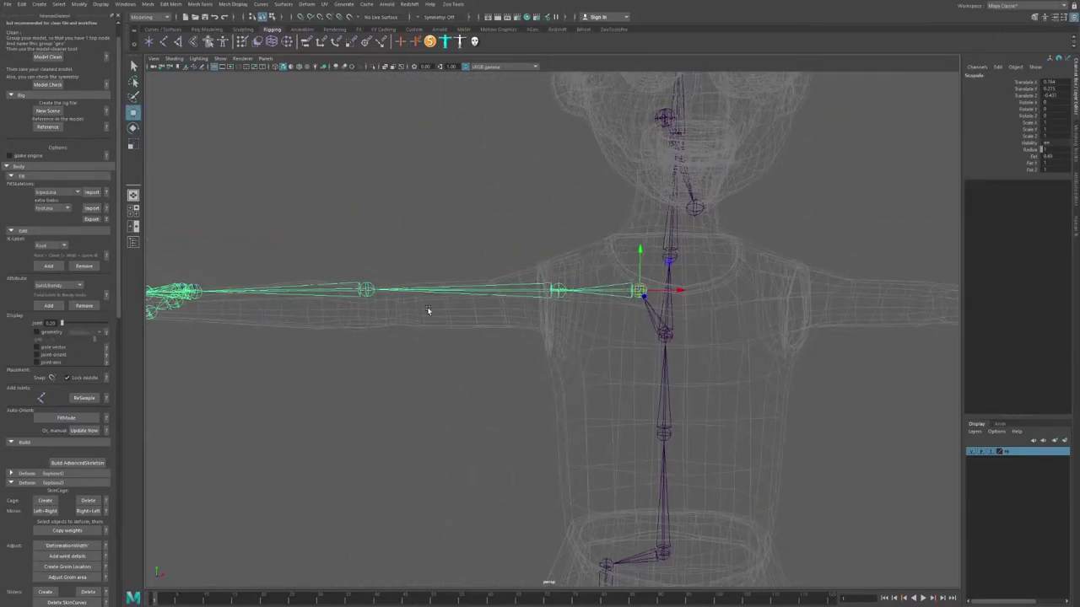
pyautogui.scroll(6, 538, 290)
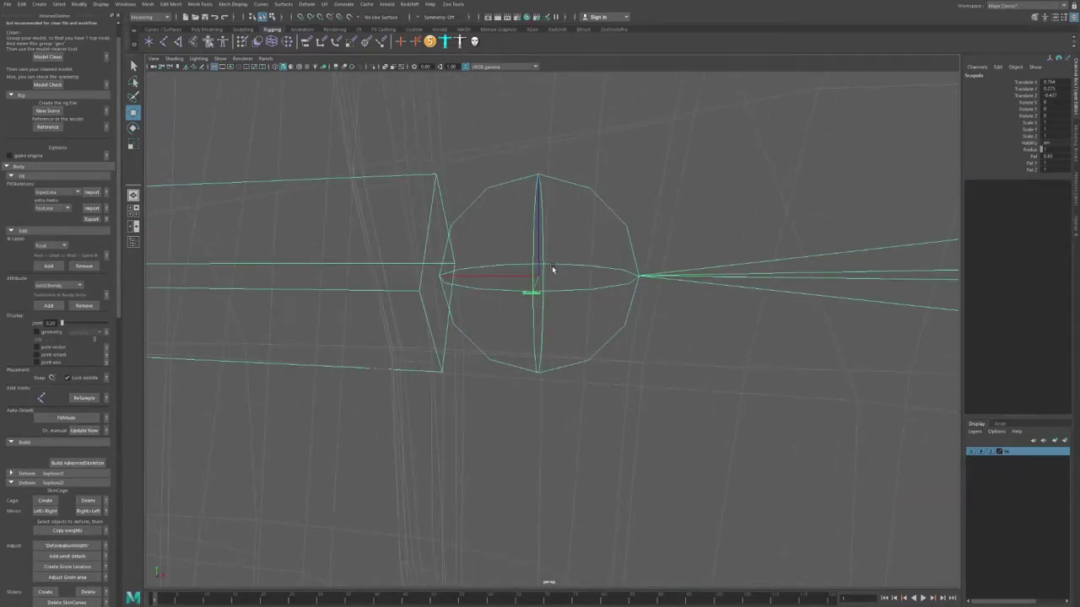
pyautogui.keyDown('alt'); pyautogui.moveTo(519, 276); pyautogui.dragTo(298, 335); pyautogui.keyUp('alt')
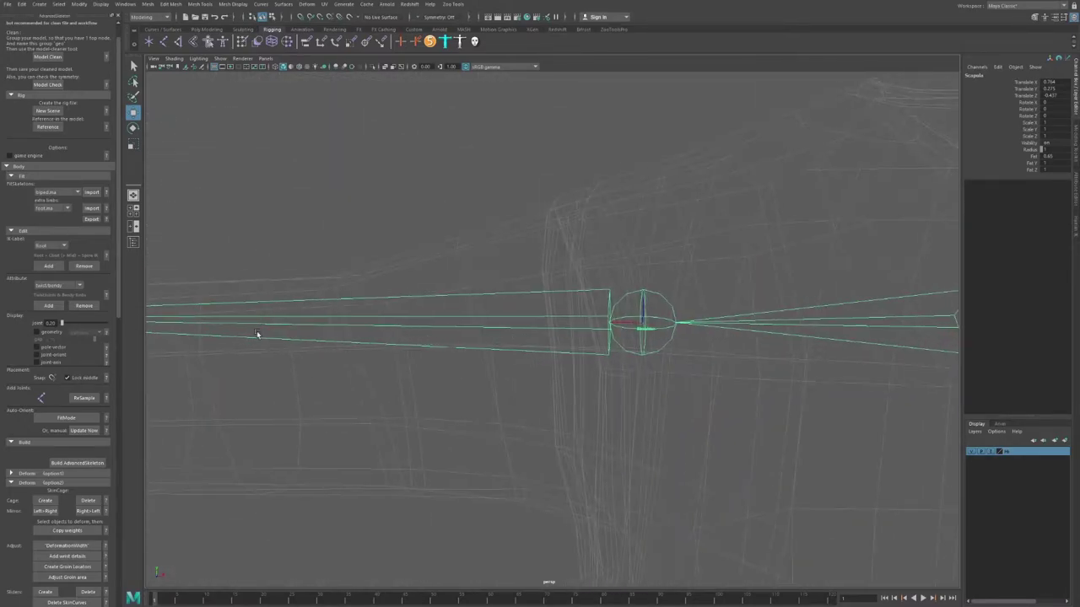
pyautogui.keyDown('alt'); pyautogui.moveTo(658, 333); pyautogui.dragTo(533, 331); pyautogui.keyUp('alt')
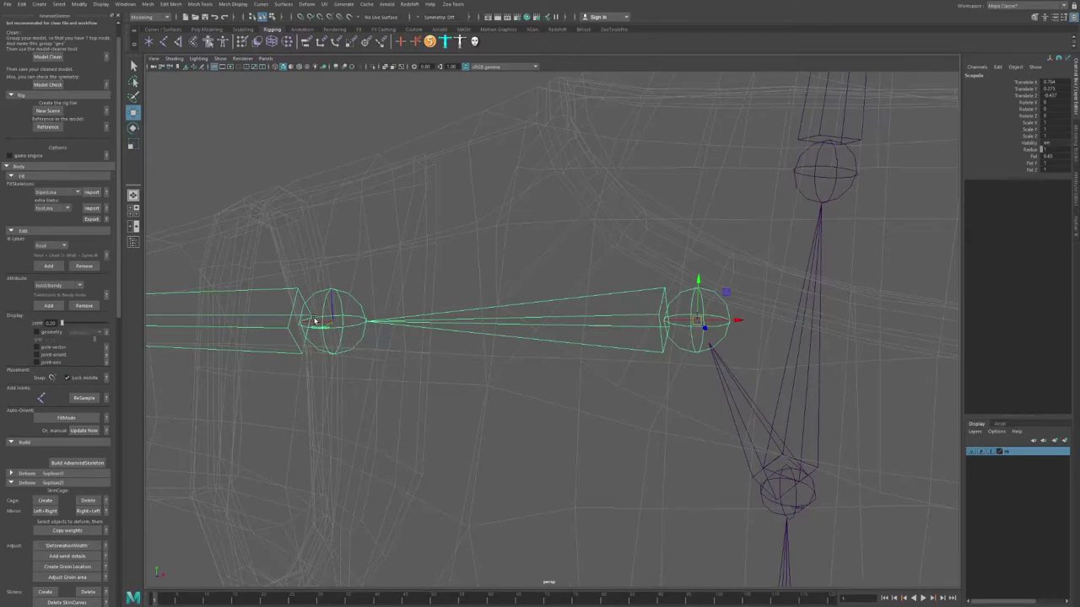
pyautogui.keyDown('alt'); pyautogui.moveTo(498, 321); pyautogui.dragTo(357, 286, button='right'); pyautogui.keyUp('alt')
pyautogui.click(425, 244)
pyautogui.keyDown('alt'); pyautogui.moveTo(424, 244); pyautogui.dragTo(456, 263); pyautogui.keyUp('alt')
pyautogui.keyDown('alt'); pyautogui.moveTo(547, 287); pyautogui.dragTo(473, 274, button='middle'); pyautogui.keyUp('alt')
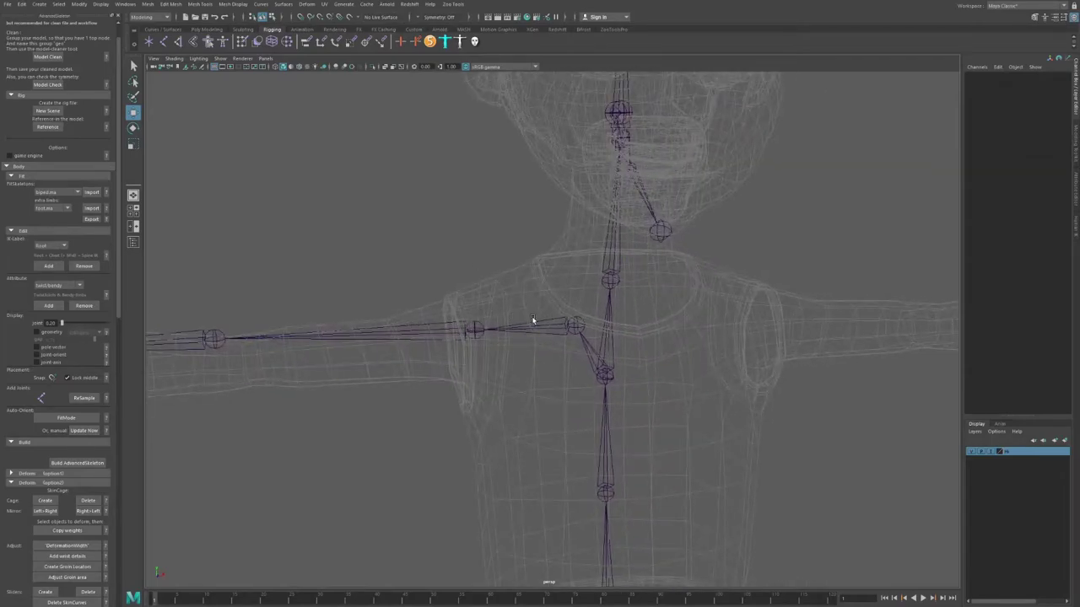
# Turn on FitMode for the fit skeleton and select the scapula joint to check its placement in the chest.
pyautogui.click(50, 418)
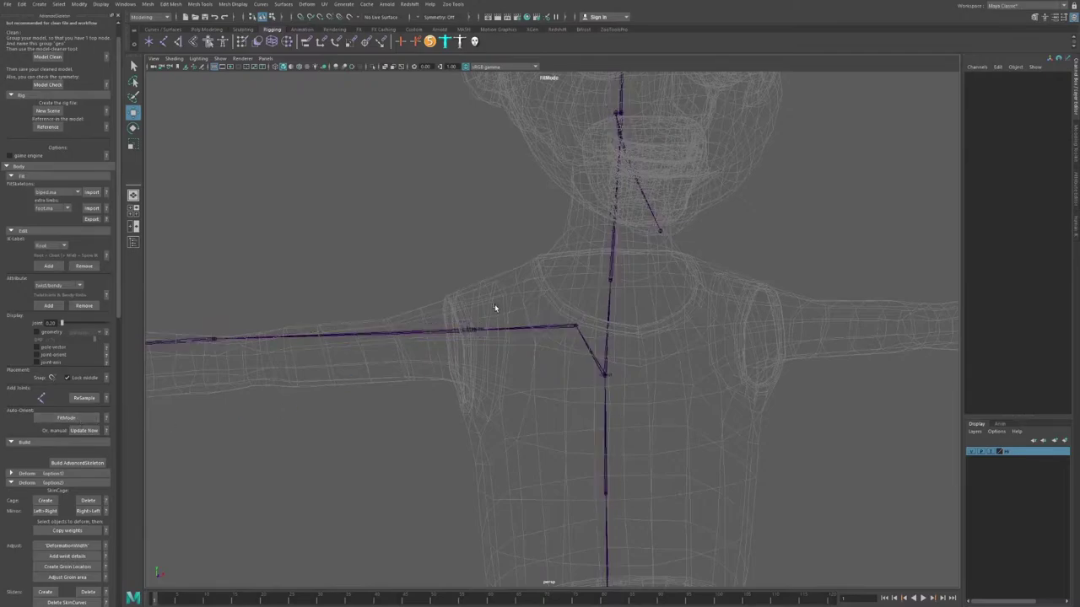
pyautogui.keyDown('alt'); pyautogui.moveTo(554, 300); pyautogui.dragTo(536, 258, button='right'); pyautogui.keyUp('alt')
pyautogui.keyDown('alt'); pyautogui.moveTo(536, 259); pyautogui.dragTo(633, 112); pyautogui.keyUp('alt')
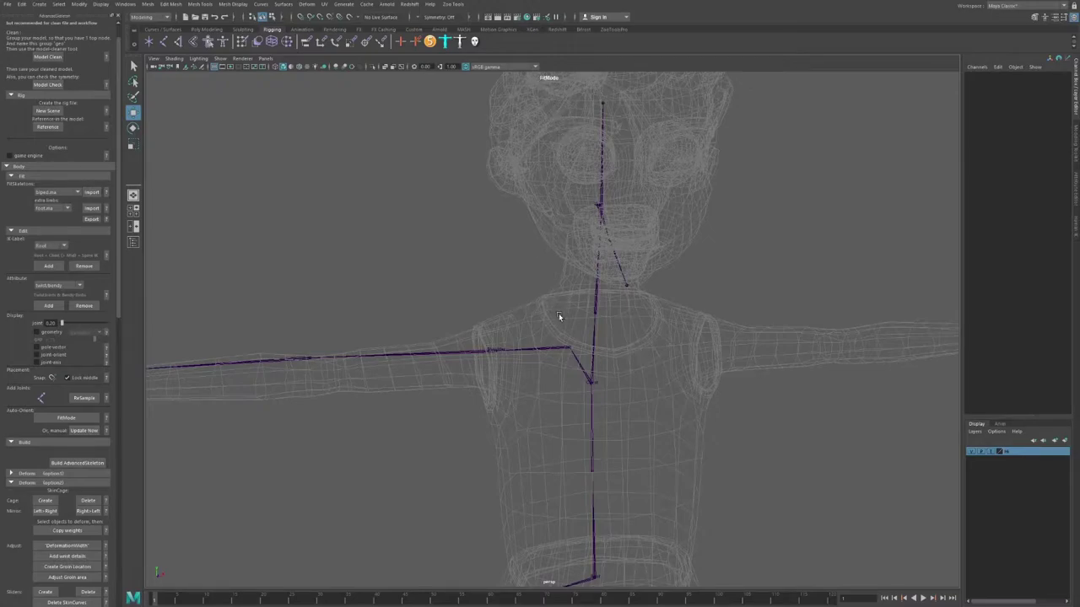
pyautogui.click(552, 349)
pyautogui.keyDown('alt'); pyautogui.moveTo(534, 321); pyautogui.dragTo(512, 289); pyautogui.keyUp('alt')
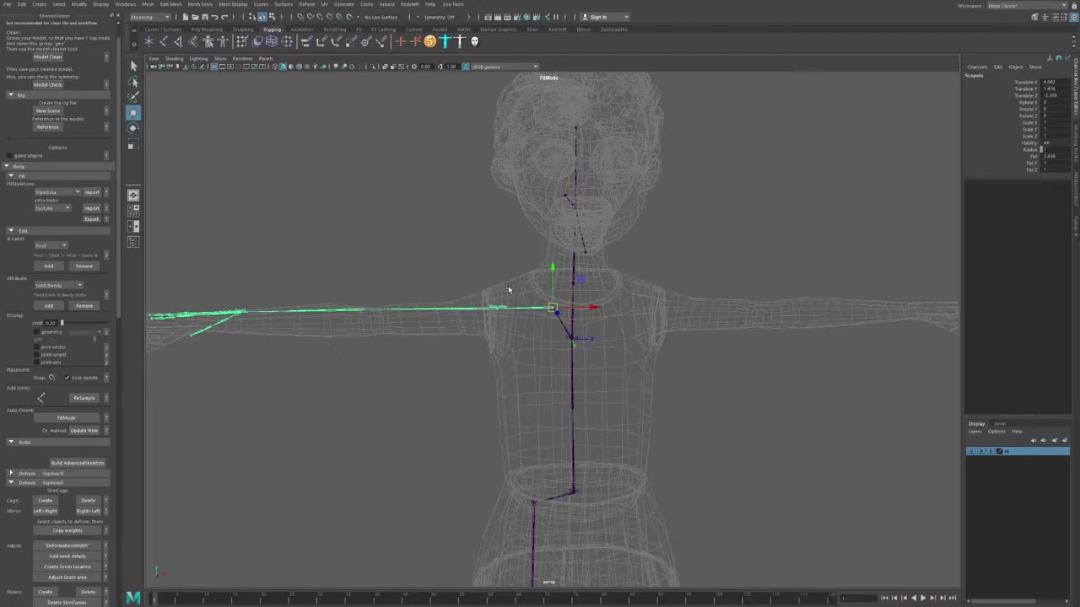
pyautogui.keyDown('alt'); pyautogui.moveTo(514, 255); pyautogui.dragTo(555, 297, button='right'); pyautogui.keyUp('alt')
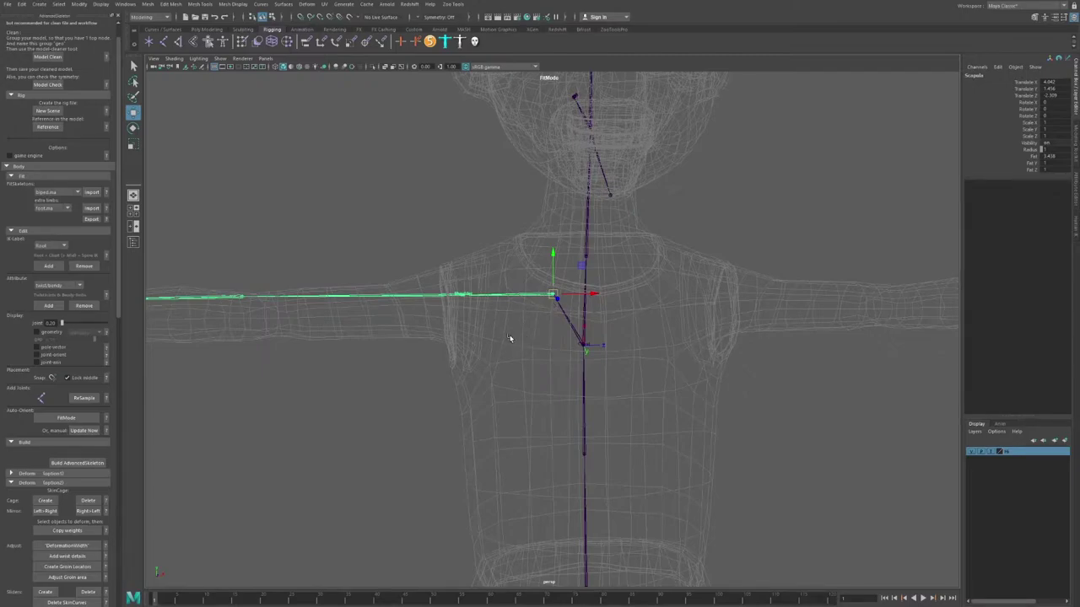
pyautogui.keyDown('alt'); pyautogui.moveTo(509, 338); pyautogui.dragTo(526, 327); pyautogui.keyUp('alt')
pyautogui.keyDown('alt'); pyautogui.moveTo(526, 327); pyautogui.dragTo(449, 320, button='right'); pyautogui.keyUp('alt')
pyautogui.keyDown('alt'); pyautogui.moveTo(449, 321); pyautogui.dragTo(436, 324); pyautogui.keyUp('alt')
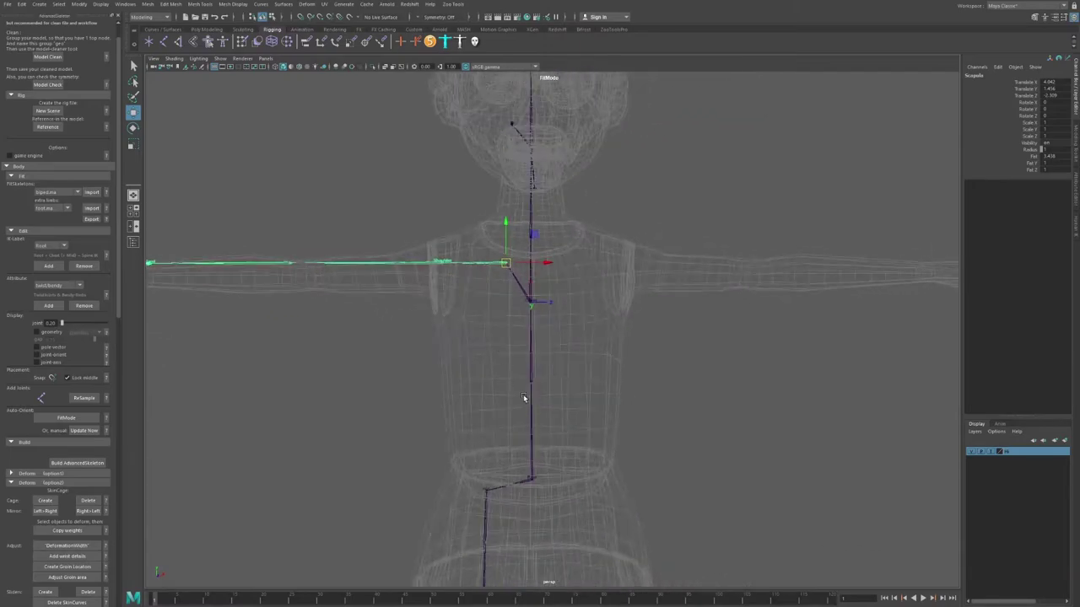
# Adjust the height of the Spine1 joint along the character's midline between the pelvis and chest.
pyautogui.click(531, 378)
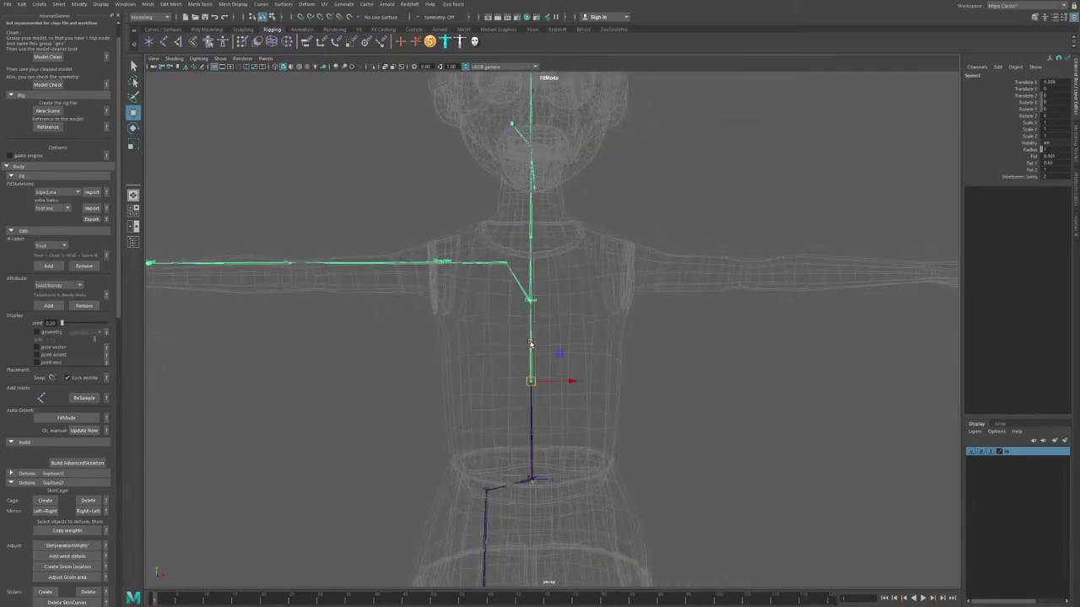
pyautogui.moveTo(531, 345); pyautogui.dragTo(533, 344)
pyautogui.moveTo(531, 343); pyautogui.dragTo(530, 355, button='middle')
pyautogui.scroll(6, 427, 283)
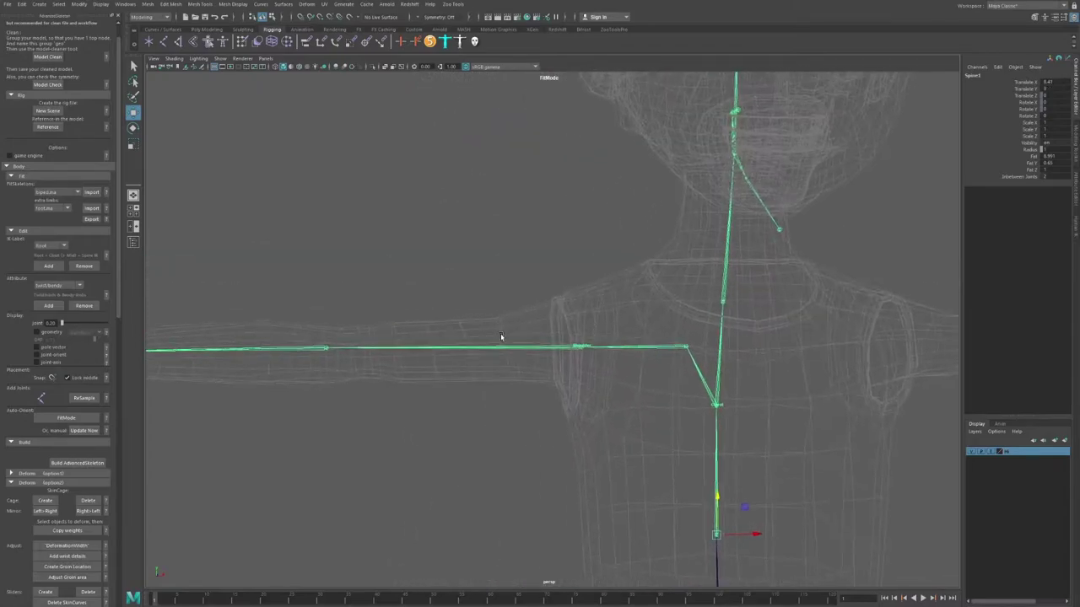
# Select the shoulder joint and shift it along the arm to line up with the character's shoulder.
pyautogui.click(544, 297)
pyautogui.keyDown('alt'); pyautogui.moveTo(544, 297); pyautogui.dragTo(705, 299, button='middle'); pyautogui.keyUp('alt')
pyautogui.scroll(-5, 593, 306)
pyautogui.keyDown('alt'); pyautogui.moveTo(705, 299); pyautogui.dragTo(426, 282); pyautogui.keyUp('alt')
pyautogui.scroll(3, 467, 303)
pyautogui.click(411, 280)
pyautogui.scroll(2, 463, 295)
pyautogui.keyDown('alt'); pyautogui.moveTo(463, 296); pyautogui.dragTo(549, 306, button='middle'); pyautogui.keyUp('alt')
pyautogui.scroll(-3, 549, 306)
pyautogui.moveTo(710, 317); pyautogui.dragTo(481, 324)
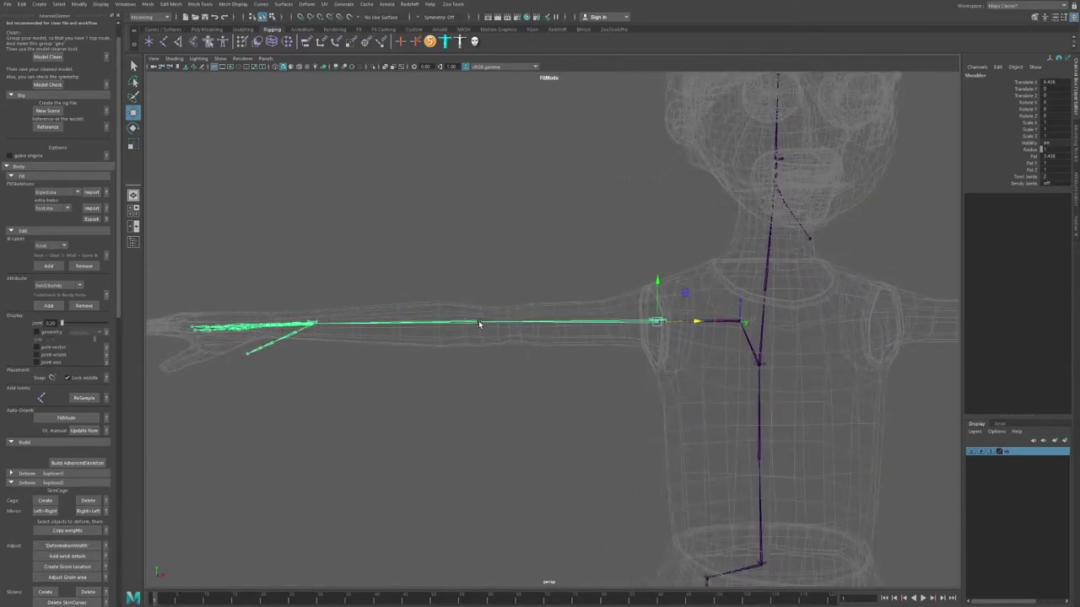
# Select the elbow joint and slide it along the arm toward the shoulder to match the character's elbow.
pyautogui.click(472, 322)
pyautogui.scroll(4, 568, 390)
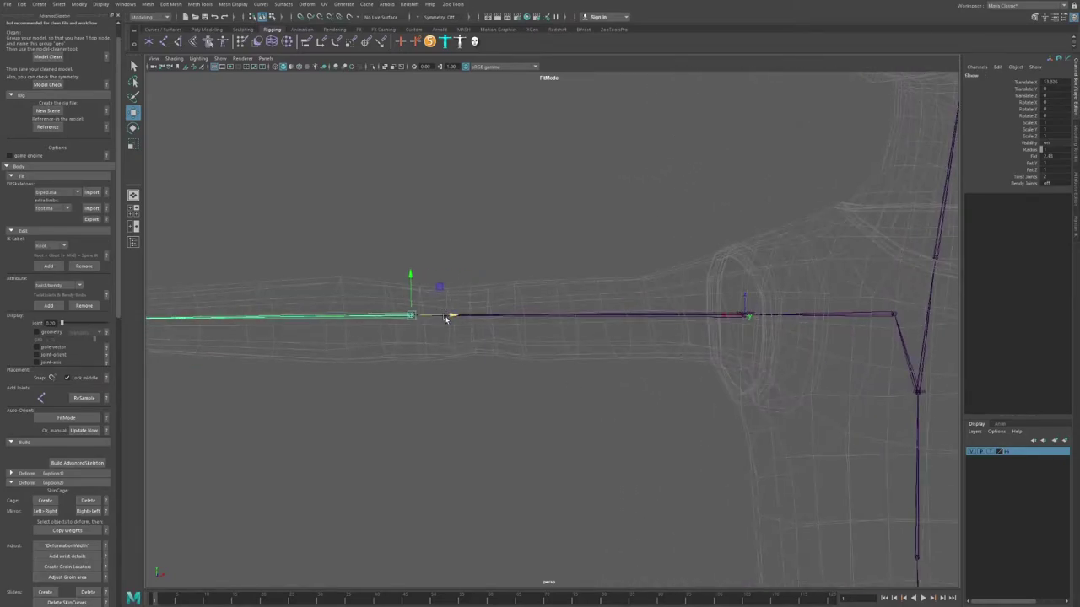
pyautogui.keyDown('alt'); pyautogui.moveTo(469, 259); pyautogui.dragTo(571, 332); pyautogui.keyUp('alt')
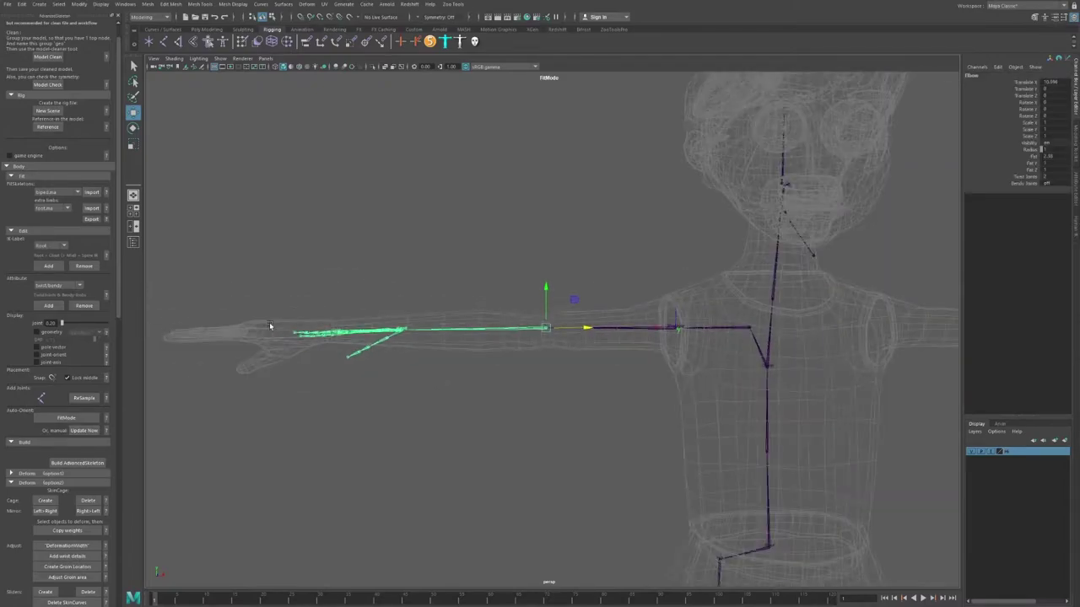
pyautogui.keyDown('alt'); pyautogui.moveTo(270, 326); pyautogui.dragTo(540, 340, button='middle'); pyautogui.keyUp('alt')
pyautogui.scroll(3, 585, 361)
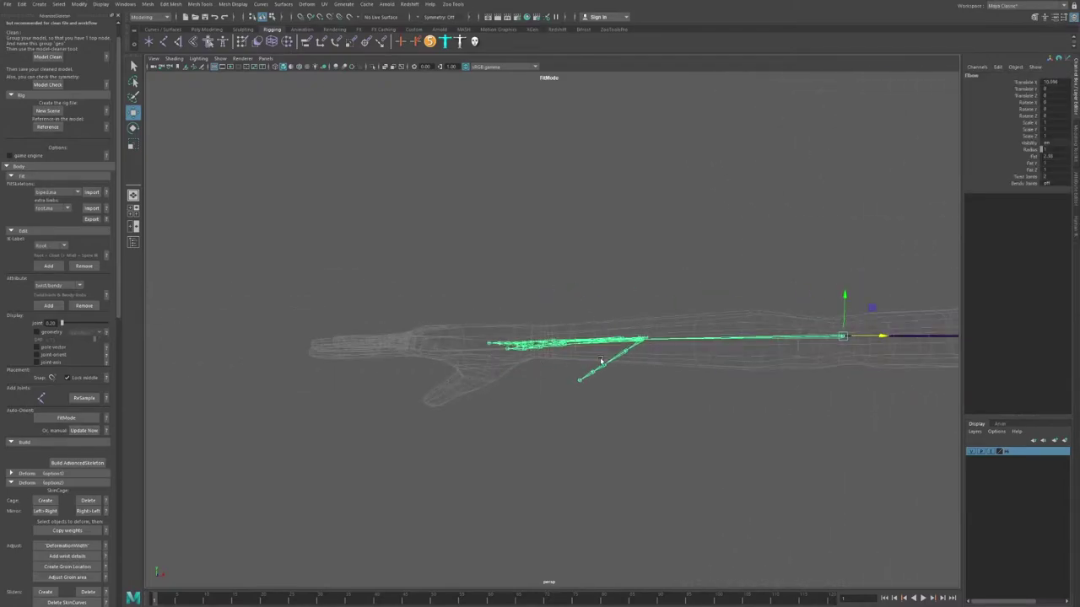
# Select the wrist joint and slide it out along the forearm to match the character's wrist.
pyautogui.click(643, 341)
pyautogui.moveTo(669, 344); pyautogui.dragTo(569, 344)
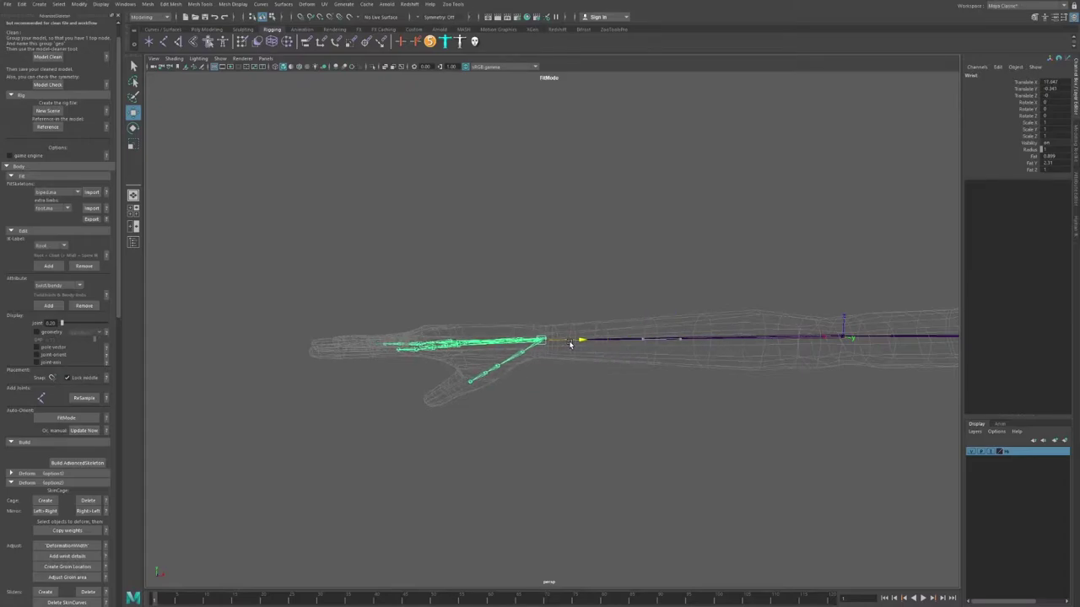
pyautogui.scroll(-5, 550, 338)
pyautogui.keyDown('alt'); pyautogui.moveTo(551, 330); pyautogui.dragTo(453, 343, button='middle'); pyautogui.keyUp('alt')
pyautogui.click(499, 298)
# Select the thumb joints and fit ThumbFinger2 inside the character's thumb.
pyautogui.keyDown('alt'); pyautogui.moveTo(498, 298); pyautogui.dragTo(642, 397); pyautogui.keyUp('alt')
pyautogui.scroll(3, 641, 396)
pyautogui.keyDown('alt'); pyautogui.moveTo(642, 397); pyautogui.dragTo(595, 397, button='middle'); pyautogui.keyUp('alt')
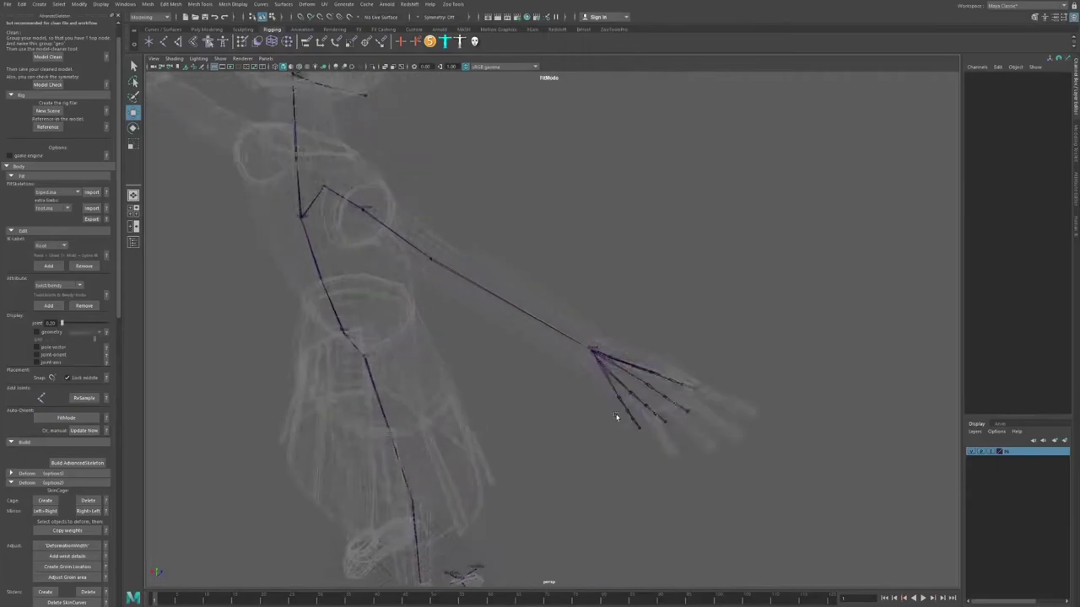
pyautogui.scroll(3, 552, 381)
pyautogui.click(535, 384)
pyautogui.keyDown('alt'); pyautogui.moveTo(535, 384); pyautogui.dragTo(552, 399); pyautogui.keyUp('alt')
pyautogui.click(678, 364)
pyautogui.click(618, 401)
pyautogui.click(552, 419)
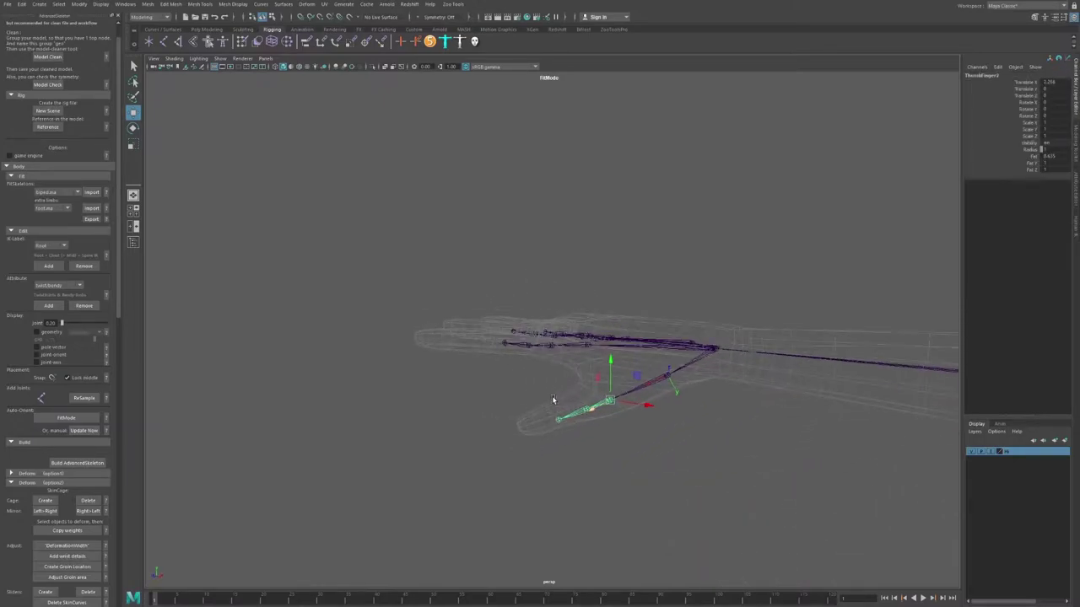
# Reposition the outer thumb joint to follow the end of the character's thumb.
pyautogui.scroll(3, 552, 400)
pyautogui.click(600, 438)
pyautogui.moveTo(600, 440); pyautogui.dragTo(494, 396)
pyautogui.click(566, 403)
pyautogui.click(571, 390)
# Slide the finger joints out along the hand one after another to line up with the character's knuckles.
pyautogui.keyDown('alt'); pyautogui.moveTo(398, 420); pyautogui.dragTo(497, 417, button='middle'); pyautogui.keyUp('alt')
pyautogui.click(537, 398)
pyautogui.click(548, 398)
pyautogui.moveTo(548, 400); pyautogui.dragTo(465, 404)
pyautogui.keyDown('alt'); pyautogui.moveTo(470, 406); pyautogui.dragTo(427, 430, button='middle'); pyautogui.keyUp('alt')
pyautogui.keyDown('alt'); pyautogui.moveTo(427, 430); pyautogui.dragTo(540, 421, button='right'); pyautogui.keyUp('alt')
pyautogui.click(623, 412)
pyautogui.moveTo(625, 414); pyautogui.dragTo(546, 415)
pyautogui.keyDown('alt'); pyautogui.moveTo(486, 412); pyautogui.dragTo(538, 415, button='middle'); pyautogui.keyUp('alt')
pyautogui.click(534, 416)
pyautogui.moveTo(532, 416); pyautogui.dragTo(413, 406)
pyautogui.click(509, 415)
pyautogui.click(436, 407)
# Shift the next finger joint so that it sits centred inside its finger mesh.
pyautogui.keyDown('alt'); pyautogui.moveTo(412, 406); pyautogui.dragTo(359, 412, button='middle'); pyautogui.keyUp('alt')
pyautogui.keyDown('alt'); pyautogui.moveTo(359, 412); pyautogui.dragTo(544, 423, button='right'); pyautogui.keyUp('alt')
pyautogui.click(650, 410)
pyautogui.keyDown('alt'); pyautogui.moveTo(651, 411); pyautogui.dragTo(540, 393); pyautogui.keyUp('alt')
pyautogui.click(532, 433)
pyautogui.click(537, 433)
pyautogui.moveTo(538, 435); pyautogui.dragTo(560, 411)
pyautogui.click(513, 434)
pyautogui.click(542, 343)
pyautogui.keyDown('alt'); pyautogui.moveTo(542, 342); pyautogui.dragTo(528, 424); pyautogui.keyUp('alt')
pyautogui.click(697, 346)
# Move the pinky chain outward and place the PinkyFinger1 joint at the base of the character's little finger.
pyautogui.click(379, 456)
pyautogui.moveTo(380, 456); pyautogui.dragTo(481, 432)
pyautogui.keyDown('alt'); pyautogui.moveTo(481, 433); pyautogui.dragTo(571, 424); pyautogui.keyUp('alt')
pyautogui.click(425, 463)
pyautogui.keyDown('alt'); pyautogui.moveTo(540, 421); pyautogui.dragTo(405, 402, button='right'); pyautogui.keyUp('alt')
pyautogui.keyDown('alt'); pyautogui.moveTo(491, 464); pyautogui.dragTo(594, 508, button='right'); pyautogui.keyUp('alt')
pyautogui.moveTo(426, 487); pyautogui.dragTo(459, 485)
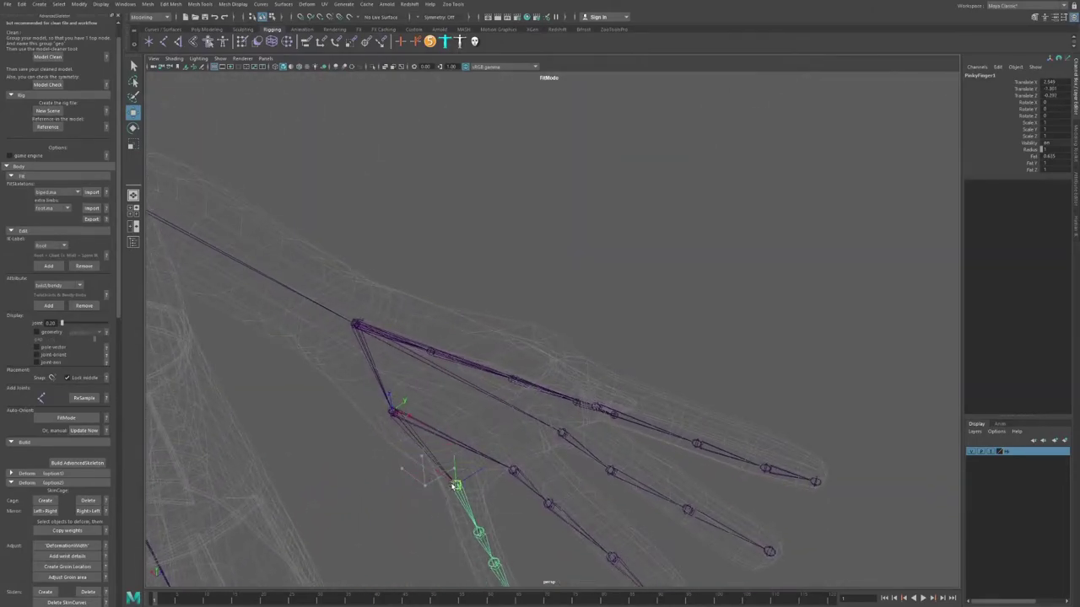
# Reposition the finger joints as seen from above the hand so they run inside the finger mesh.
pyautogui.keyDown('alt'); pyautogui.moveTo(472, 483); pyautogui.dragTo(419, 469, button='right'); pyautogui.keyUp('alt')
pyautogui.keyDown('alt'); pyautogui.moveTo(419, 469); pyautogui.dragTo(542, 414); pyautogui.keyUp('alt')
pyautogui.moveTo(537, 460); pyautogui.dragTo(582, 479)
pyautogui.click(565, 442)
pyautogui.click(496, 427)
# Nudge the middle finger joints sideways one by one to centre them within the character's middle finger.
pyautogui.click(569, 435)
pyautogui.click(564, 456)
pyautogui.moveTo(585, 429); pyautogui.dragTo(592, 430)
pyautogui.click(567, 476)
pyautogui.moveTo(591, 476); pyautogui.dragTo(585, 477)
pyautogui.click(563, 525)
pyautogui.moveTo(586, 528); pyautogui.dragTo(579, 529)
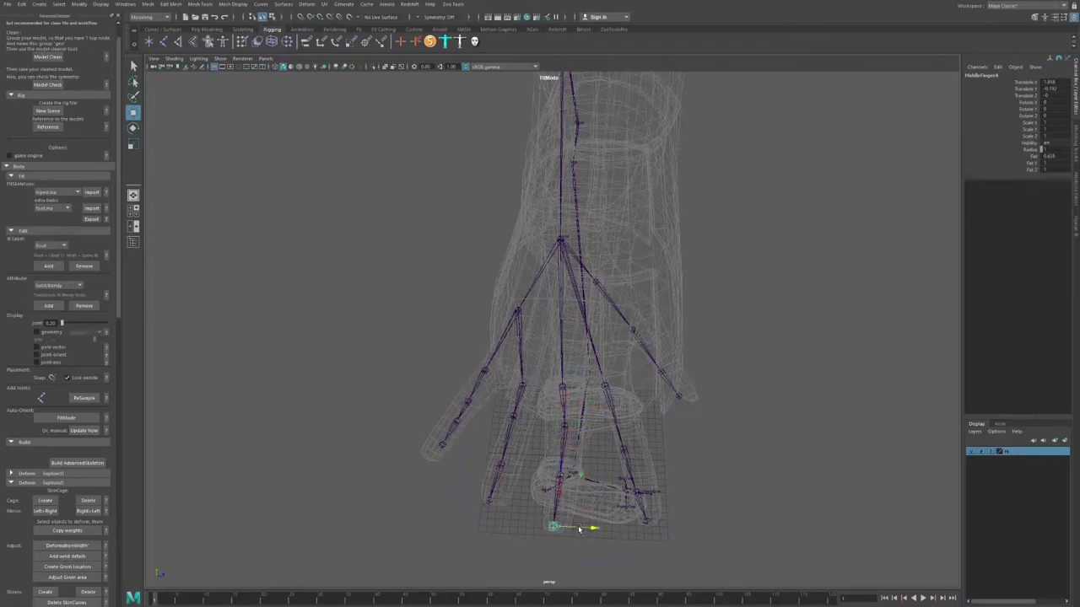
pyautogui.click(559, 390)
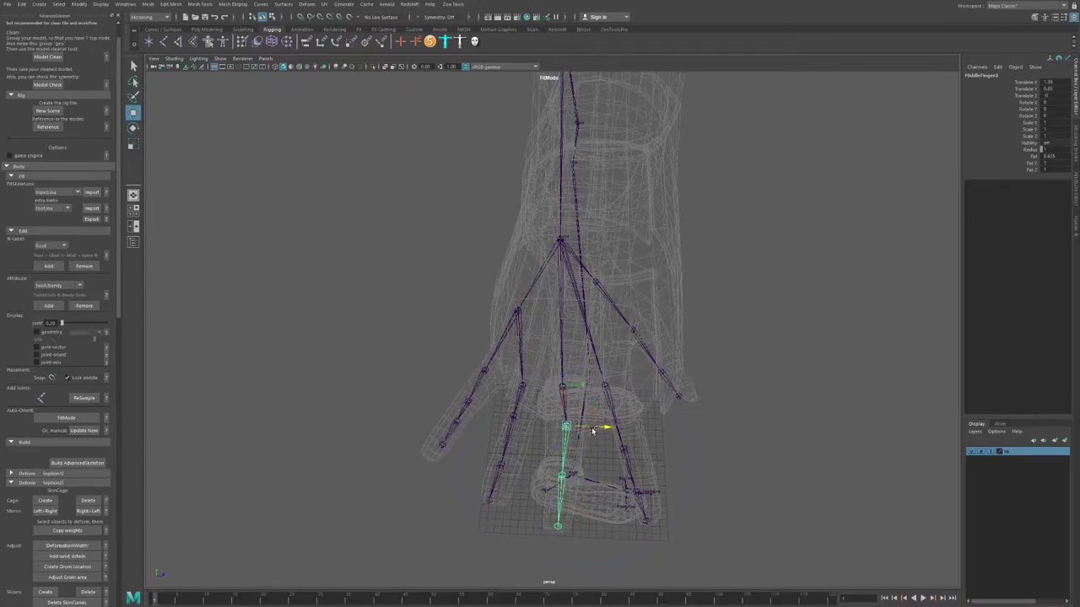
pyautogui.press('Down')
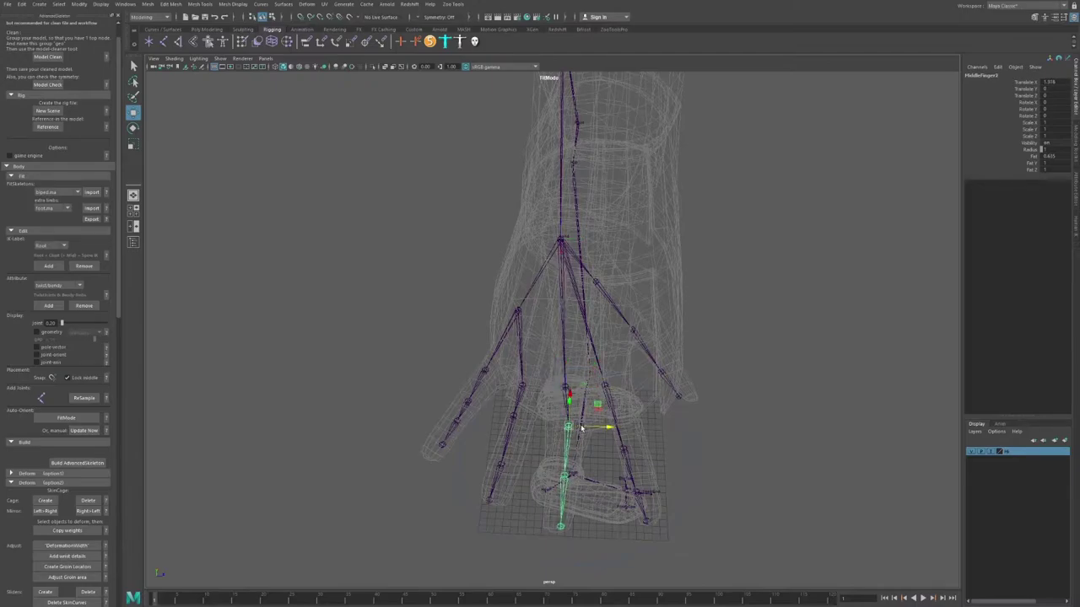
# Examine the fitted hand and arm joints against the mesh from several angles.
pyautogui.keyDown('alt'); pyautogui.moveTo(616, 425); pyautogui.dragTo(470, 411); pyautogui.keyUp('alt')
pyautogui.click(588, 399)
pyautogui.keyDown('alt'); pyautogui.moveTo(624, 424); pyautogui.dragTo(527, 411, button='middle'); pyautogui.keyUp('alt')
pyautogui.keyDown('alt'); pyautogui.moveTo(527, 410); pyautogui.dragTo(544, 405); pyautogui.keyUp('alt')
pyautogui.keyDown('alt'); pyautogui.moveTo(544, 405); pyautogui.dragTo(424, 380, button='right'); pyautogui.keyUp('alt')
pyautogui.click(424, 322)
pyautogui.keyDown('alt'); pyautogui.moveTo(424, 380); pyautogui.dragTo(408, 337); pyautogui.keyUp('alt')
pyautogui.keyDown('alt'); pyautogui.moveTo(515, 332); pyautogui.dragTo(407, 342, button='middle'); pyautogui.keyUp('alt')
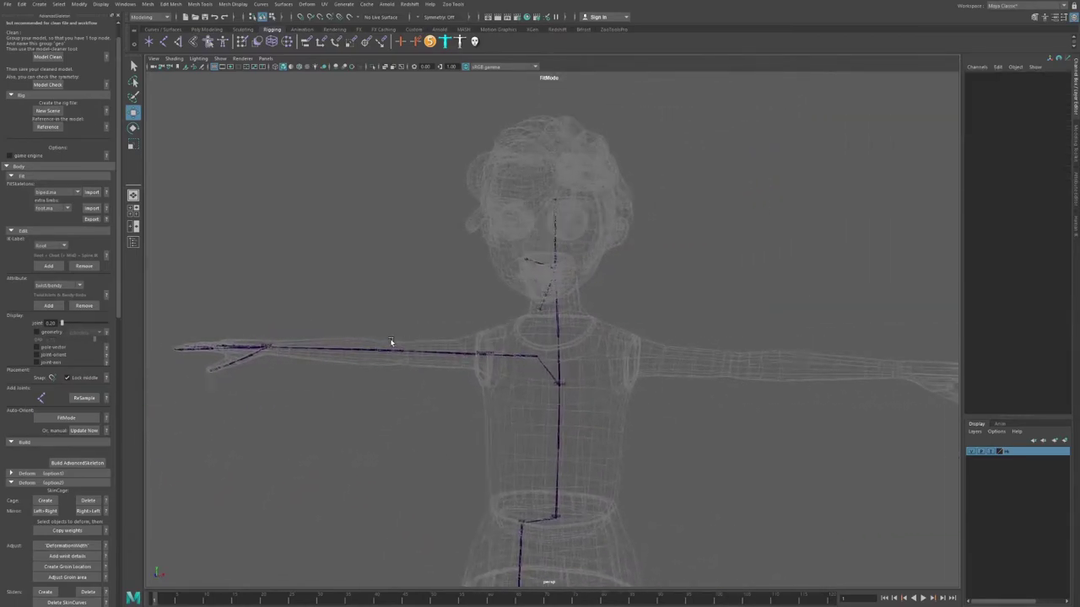
pyautogui.keyDown('alt'); pyautogui.moveTo(408, 342); pyautogui.dragTo(400, 307); pyautogui.keyUp('alt')
pyautogui.keyDown('alt'); pyautogui.moveTo(400, 307); pyautogui.dragTo(449, 391, button='middle'); pyautogui.keyUp('alt')
pyautogui.keyDown('alt'); pyautogui.moveTo(449, 392); pyautogui.dragTo(557, 327); pyautogui.keyUp('alt')
# Select the Eye joint and move it into the character's eyeball.
pyautogui.click(558, 363)
pyautogui.click(686, 345)
pyautogui.click(639, 347)
pyautogui.moveTo(634, 323); pyautogui.dragTo(522, 350)
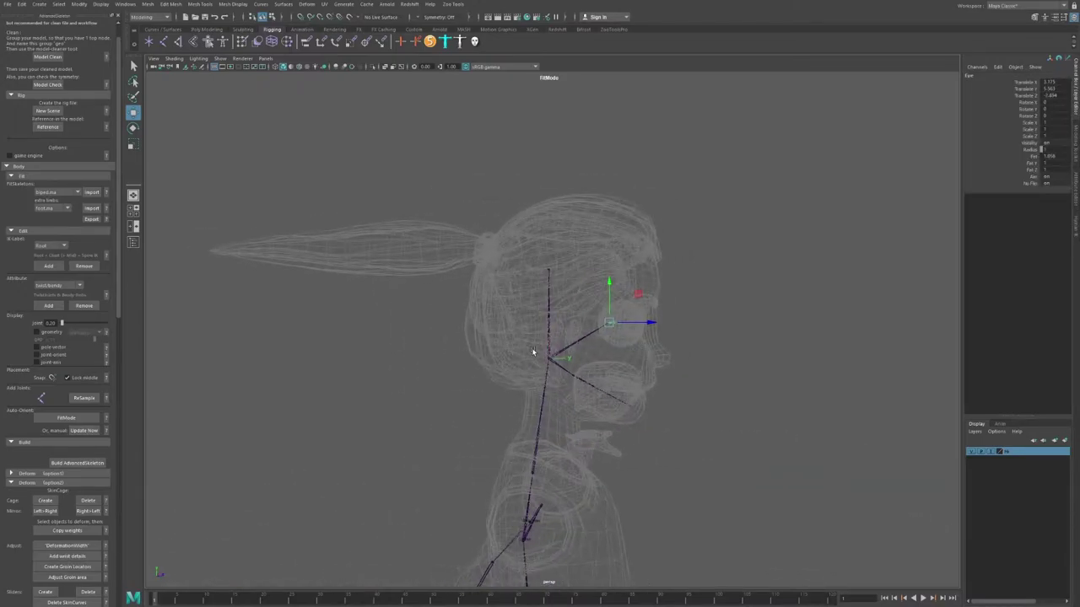
# Raise the HeadEnd joint to the top of the character's head.
pyautogui.keyDown('alt'); pyautogui.moveTo(538, 341); pyautogui.dragTo(529, 363, button='middle'); pyautogui.keyUp('alt')
pyautogui.click(535, 295)
pyautogui.moveTo(536, 270); pyautogui.dragTo(542, 214)
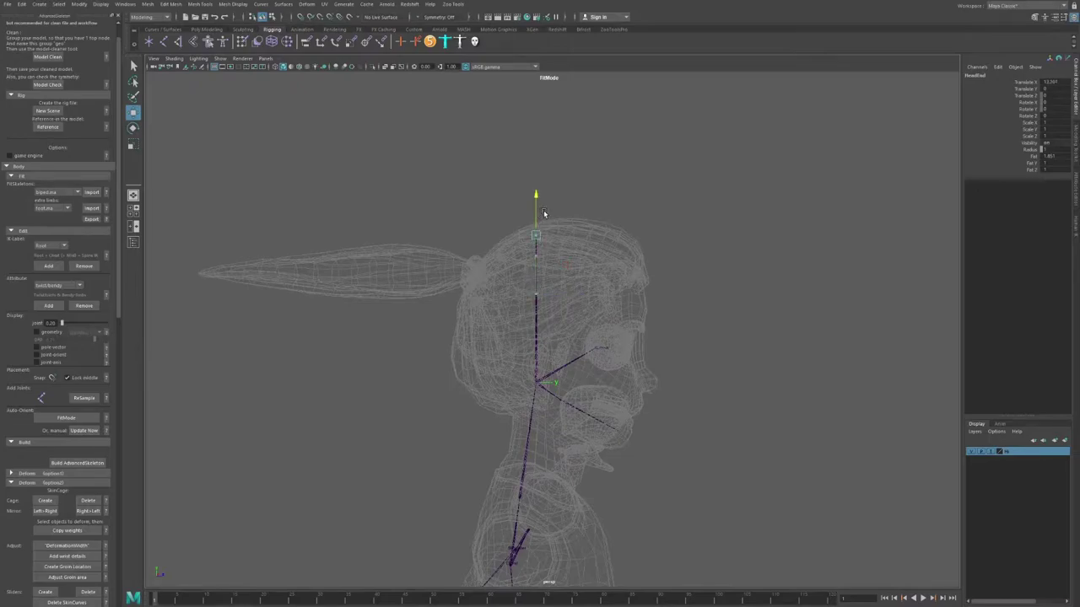
# Select the Jaw joint and shift it to line up with the character's jaw.
pyautogui.keyDown('alt'); pyautogui.moveTo(539, 376); pyautogui.dragTo(477, 388); pyautogui.keyUp('alt')
pyautogui.keyDown('alt'); pyautogui.moveTo(478, 388); pyautogui.dragTo(484, 308, button='middle'); pyautogui.keyUp('alt')
pyautogui.keyDown('alt'); pyautogui.moveTo(546, 287); pyautogui.dragTo(586, 305, button='right'); pyautogui.keyUp('alt')
pyautogui.moveTo(570, 295); pyautogui.dragTo(484, 330)
pyautogui.keyDown('alt'); pyautogui.moveTo(485, 329); pyautogui.dragTo(463, 306, button='right'); pyautogui.keyUp('alt')
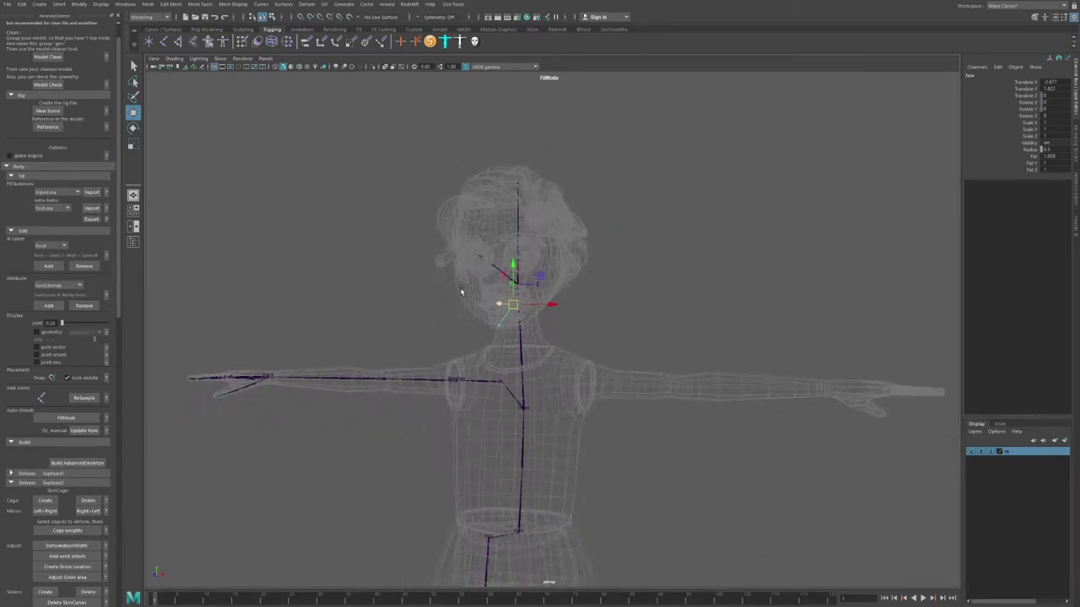
pyautogui.keyDown('alt'); pyautogui.moveTo(463, 306); pyautogui.dragTo(457, 288, button='middle'); pyautogui.keyUp('alt')
pyautogui.click(531, 292)
# Examine how the head, torso and upper leg joints sit inside the mesh.
pyautogui.keyDown('alt'); pyautogui.moveTo(530, 293); pyautogui.dragTo(550, 248); pyautogui.keyUp('alt')
pyautogui.keyDown('alt'); pyautogui.moveTo(564, 285); pyautogui.dragTo(579, 314); pyautogui.keyUp('alt')
pyautogui.keyDown('alt'); pyautogui.moveTo(447, 299); pyautogui.dragTo(407, 309); pyautogui.keyUp('alt')
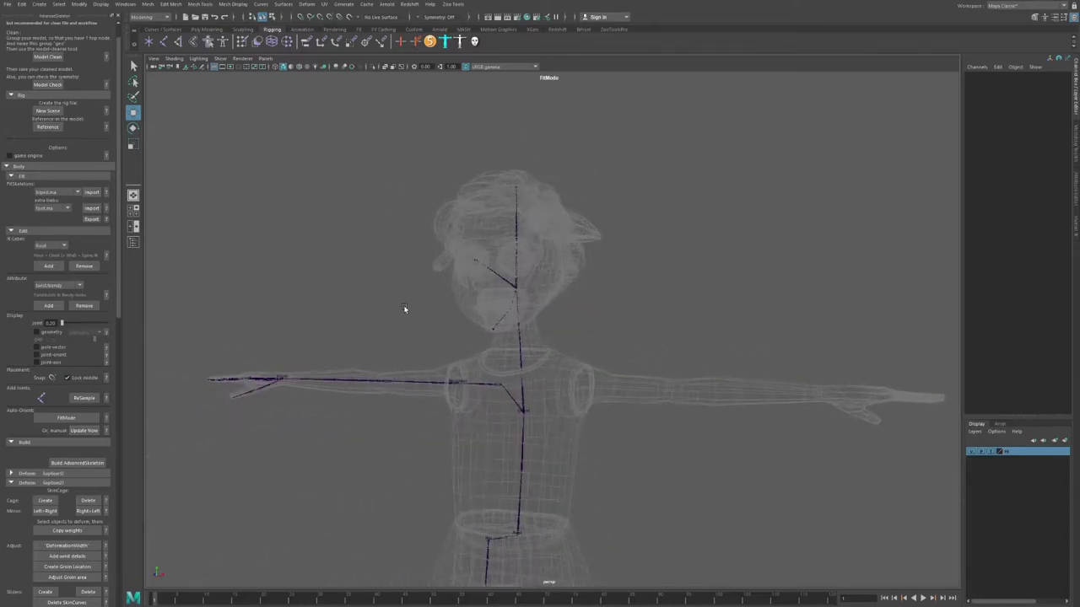
pyautogui.keyDown('alt'); pyautogui.moveTo(459, 474); pyautogui.dragTo(462, 386, button='middle'); pyautogui.keyUp('alt')
pyautogui.scroll(-3, 462, 385)
pyautogui.keyDown('alt'); pyautogui.moveTo(464, 447); pyautogui.dragTo(465, 359, button='middle'); pyautogui.keyUp('alt')
pyautogui.keyDown('alt'); pyautogui.moveTo(465, 359); pyautogui.dragTo(499, 376); pyautogui.keyUp('alt')
pyautogui.keyDown('alt'); pyautogui.moveTo(500, 377); pyautogui.dragTo(501, 329, button='middle'); pyautogui.keyUp('alt')
# Select the Knee joint and adjust its position to match the character's knee below the skirt.
pyautogui.scroll(5, 464, 451)
pyautogui.keyDown('alt'); pyautogui.moveTo(485, 561); pyautogui.dragTo(521, 384, button='middle'); pyautogui.keyUp('alt')
pyautogui.keyDown('alt'); pyautogui.moveTo(521, 384); pyautogui.dragTo(538, 315); pyautogui.keyUp('alt')
pyautogui.scroll(3, 538, 314)
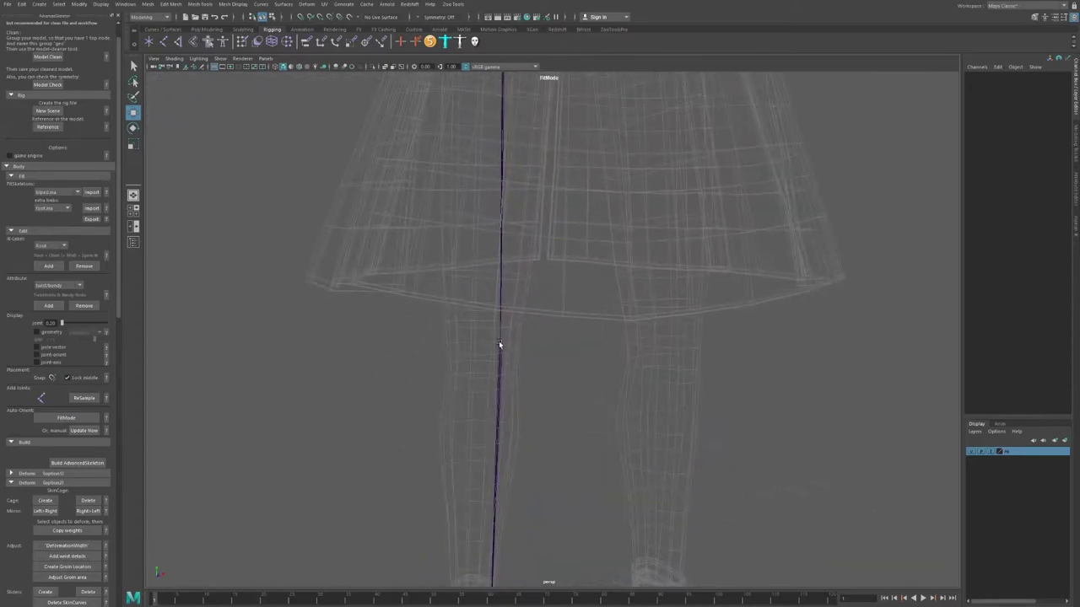
pyautogui.click(501, 345)
pyautogui.scroll(-3, 460, 365)
pyautogui.keyDown('alt'); pyautogui.moveTo(459, 365); pyautogui.dragTo(494, 312, button='middle'); pyautogui.keyUp('alt')
pyautogui.keyDown('alt'); pyautogui.moveTo(494, 312); pyautogui.dragTo(490, 311); pyautogui.keyUp('alt')
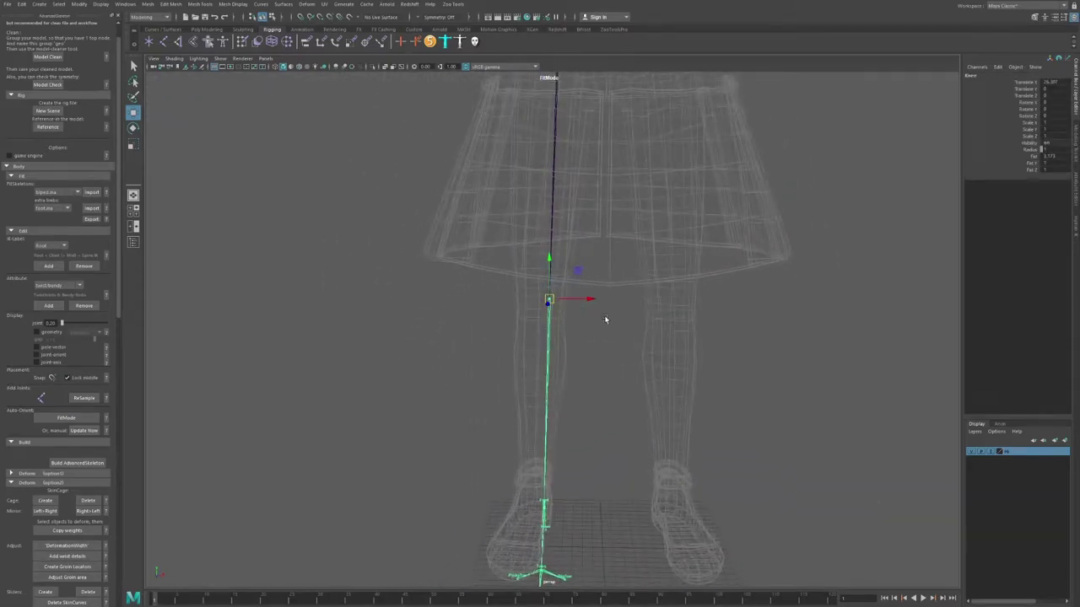
pyautogui.moveTo(583, 304); pyautogui.dragTo(580, 281)
pyautogui.press('e')
pyautogui.press('w')
# Select the Ankle joint and adjust the foot chain to fit inside the character's shoe.
pyautogui.keyDown('alt'); pyautogui.moveTo(550, 358); pyautogui.dragTo(565, 362); pyautogui.keyUp('alt')
pyautogui.keyDown('alt'); pyautogui.moveTo(565, 362); pyautogui.dragTo(602, 497, button='right'); pyautogui.keyUp('alt')
pyautogui.keyDown('alt'); pyautogui.moveTo(602, 497); pyautogui.dragTo(602, 387, button='middle'); pyautogui.keyUp('alt')
pyautogui.click(602, 437)
pyautogui.click(603, 435)
pyautogui.keyDown('alt'); pyautogui.moveTo(606, 433); pyautogui.dragTo(670, 486, button='right'); pyautogui.keyUp('alt')
pyautogui.moveTo(620, 437); pyautogui.dragTo(579, 433)
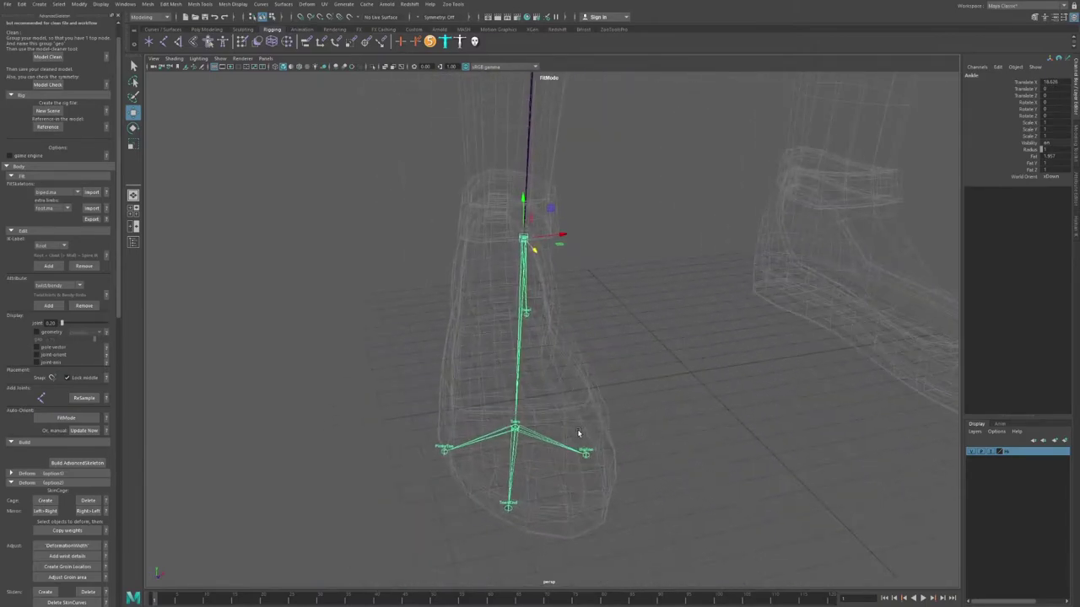
# Delete the BigToe and PinkyToe side joints that branch off the toes joint.
pyautogui.press('Down')
pyautogui.click(417, 443)
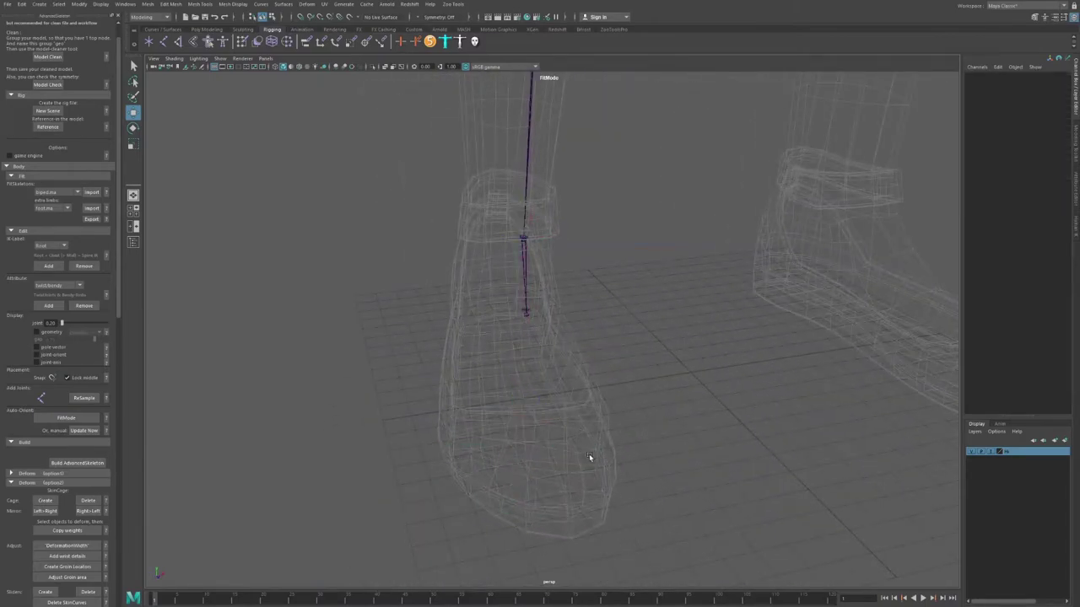
pyautogui.click(581, 460)
pyautogui.click(615, 433)
pyautogui.click(590, 452)
pyautogui.click(571, 504)
pyautogui.click(444, 449)
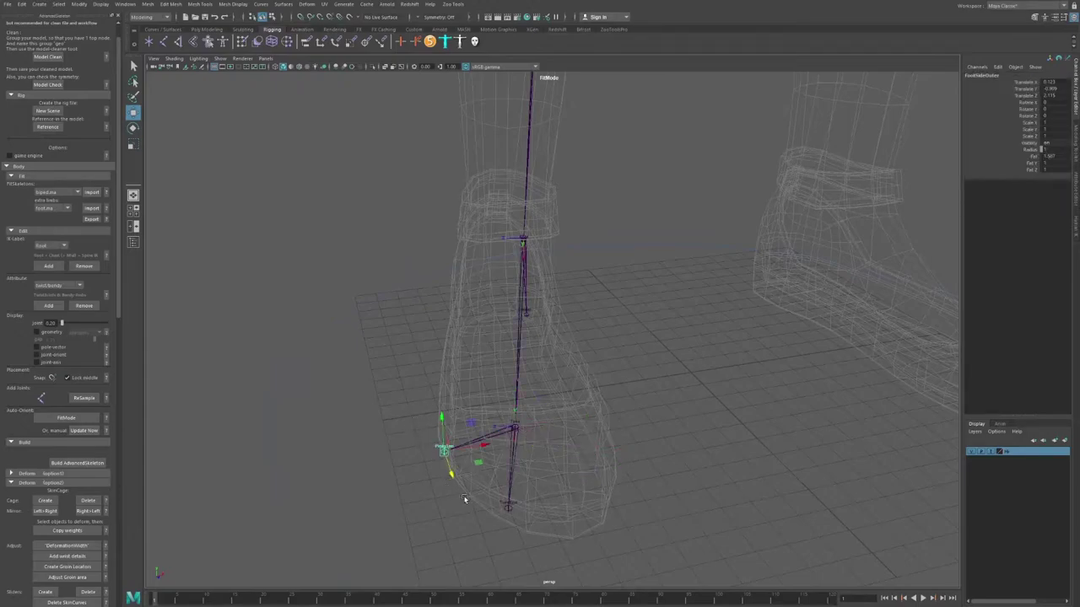
pyautogui.click(550, 456)
# Rotate the Knee joint so the lower leg and foot joints follow the direction of the character's shoe.
pyautogui.keyDown('alt'); pyautogui.moveTo(519, 331); pyautogui.dragTo(695, 304); pyautogui.keyUp('alt')
pyautogui.click(700, 294)
pyautogui.press('e')
pyautogui.keyDown('alt'); pyautogui.moveTo(589, 314); pyautogui.dragTo(630, 316); pyautogui.keyUp('alt')
pyautogui.press('w')
pyautogui.press('e')
pyautogui.press('f')
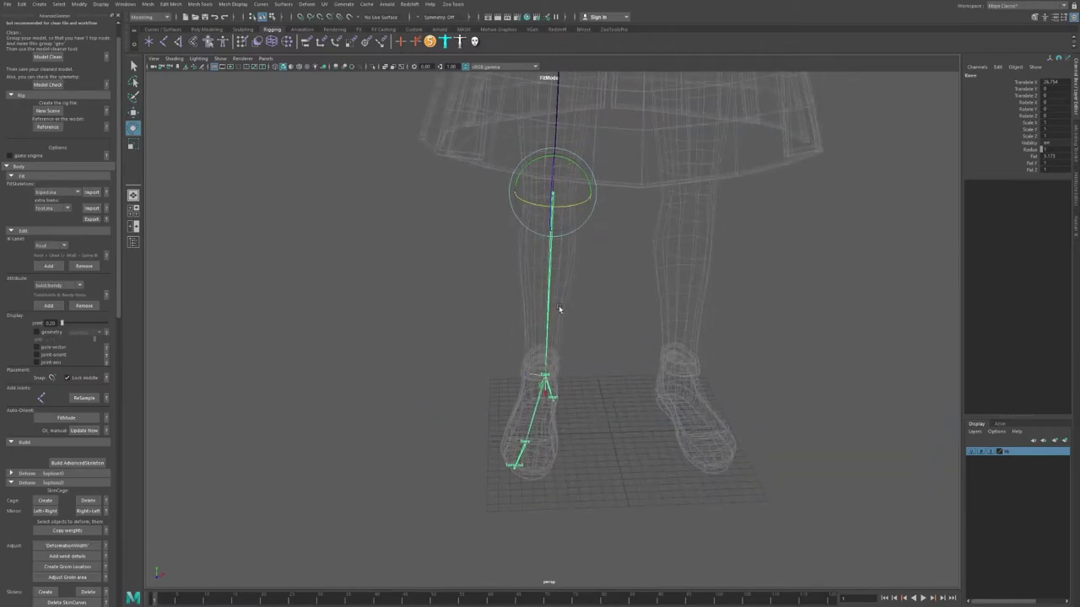
pyautogui.press('w')
pyautogui.keyDown('alt'); pyautogui.moveTo(604, 308); pyautogui.dragTo(543, 379); pyautogui.keyUp('alt')
pyautogui.click(465, 307)
pyautogui.click(557, 432)
pyautogui.press('e')
pyautogui.press('w')
pyautogui.keyDown('alt'); pyautogui.moveTo(592, 375); pyautogui.dragTo(567, 244, button='right'); pyautogui.keyUp('alt')
pyautogui.keyDown('alt'); pyautogui.moveTo(567, 244); pyautogui.dragTo(543, 356, button='middle'); pyautogui.keyUp('alt')
pyautogui.click(665, 324)
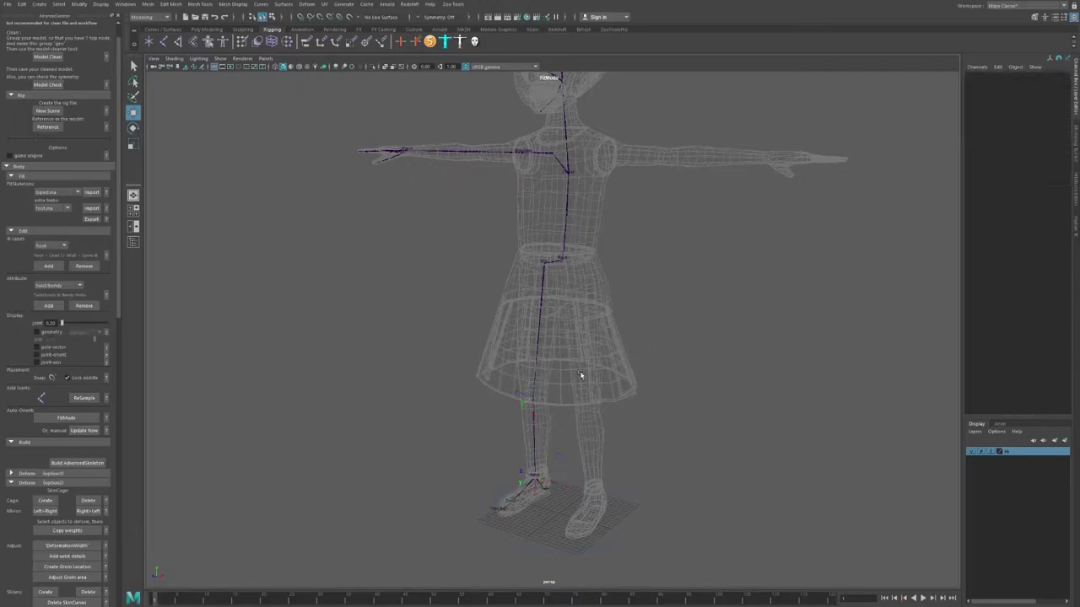
# Select the Hip joint and examine the whole fit skeleton against the character's body.
pyautogui.keyDown('alt'); pyautogui.moveTo(602, 366); pyautogui.dragTo(557, 337); pyautogui.keyUp('alt')
pyautogui.press('q')
pyautogui.keyDown('alt'); pyautogui.moveTo(392, 263); pyautogui.dragTo(662, 267); pyautogui.keyUp('alt')
pyautogui.click(573, 346)
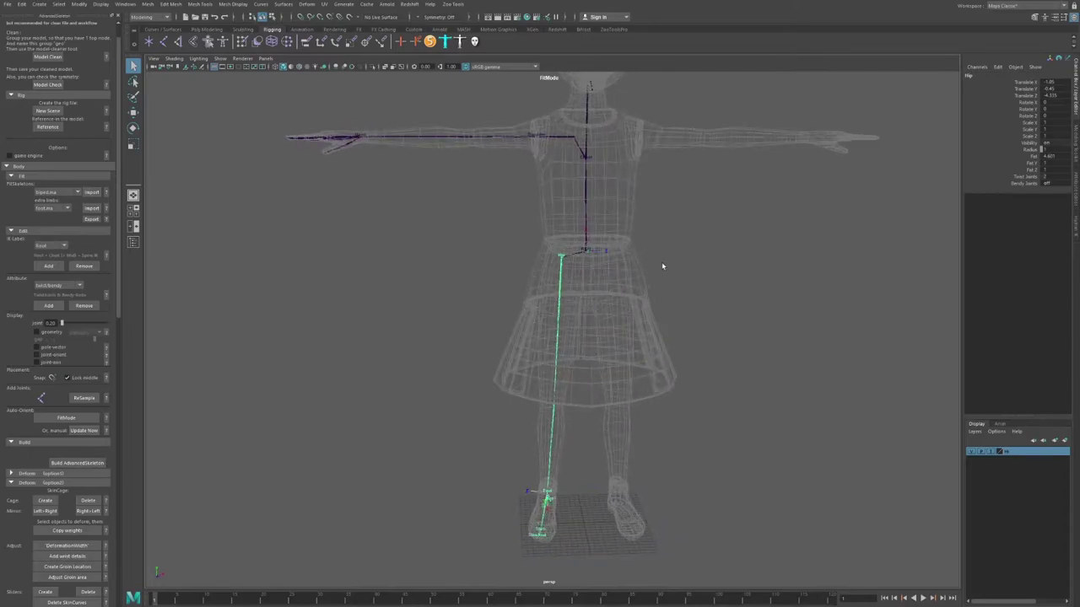
pyautogui.keyDown('alt'); pyautogui.moveTo(581, 259); pyautogui.dragTo(489, 257); pyautogui.keyUp('alt')
pyautogui.keyDown('alt'); pyautogui.moveTo(490, 258); pyautogui.dragTo(459, 439, button='middle'); pyautogui.keyUp('alt')
pyautogui.keyDown('alt'); pyautogui.moveTo(460, 439); pyautogui.dragTo(450, 351); pyautogui.keyUp('alt')
pyautogui.scroll(-5, 451, 351)
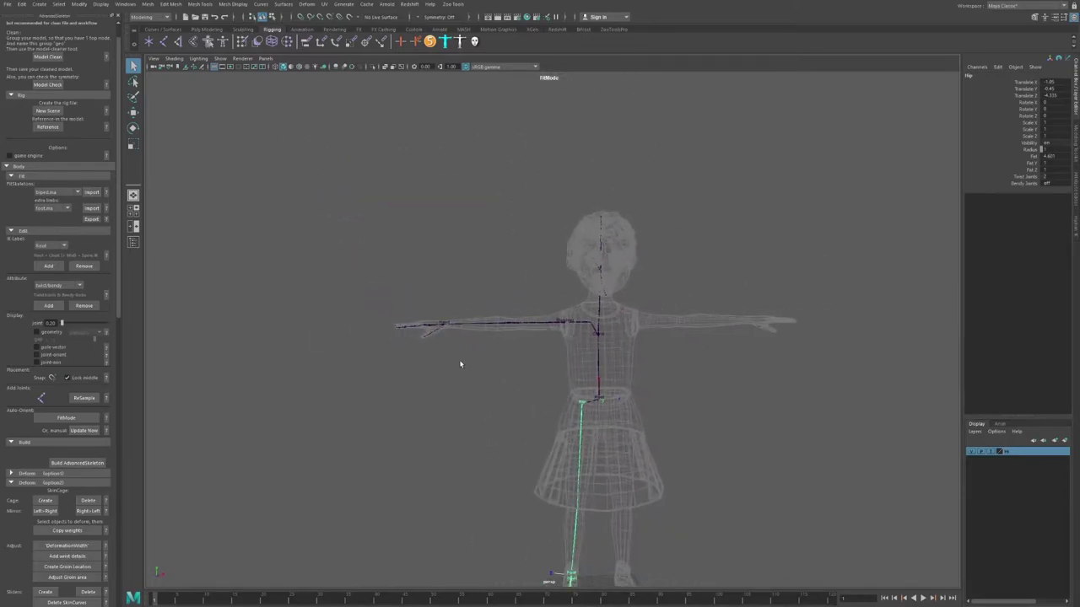
pyautogui.keyDown('alt'); pyautogui.moveTo(450, 352); pyautogui.dragTo(452, 316, button='middle'); pyautogui.keyUp('alt')
pyautogui.keyDown('alt'); pyautogui.moveTo(451, 313); pyautogui.dragTo(481, 309); pyautogui.keyUp('alt')
pyautogui.keyDown('alt'); pyautogui.moveTo(481, 309); pyautogui.dragTo(523, 335, button='right'); pyautogui.keyUp('alt')
pyautogui.keyDown('alt'); pyautogui.moveTo(523, 335); pyautogui.dragTo(502, 334, button='middle'); pyautogui.keyUp('alt')
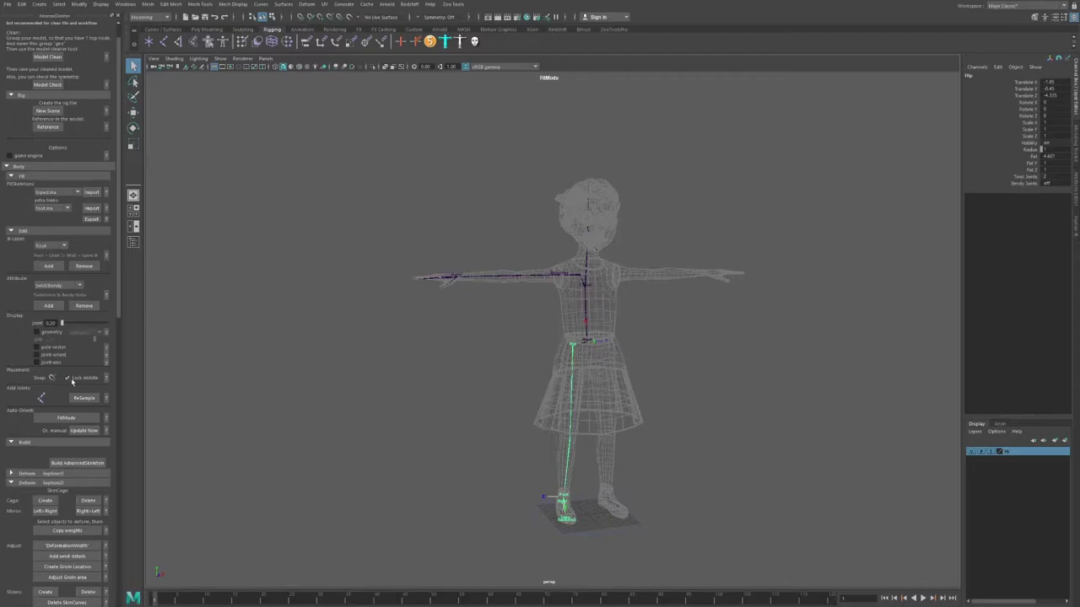
# Update the fit skeleton's auto-orientation manually and clear the joint selection.
pyautogui.click(85, 432)
pyautogui.keyDown('alt'); pyautogui.moveTo(564, 288); pyautogui.dragTo(535, 270, button='middle'); pyautogui.keyUp('alt')
pyautogui.keyDown('alt'); pyautogui.moveTo(535, 270); pyautogui.dragTo(578, 330, button='right'); pyautogui.keyUp('alt')
pyautogui.press('w')
pyautogui.click(623, 304)
pyautogui.keyDown('alt'); pyautogui.moveTo(619, 316); pyautogui.dragTo(622, 319); pyautogui.keyUp('alt')
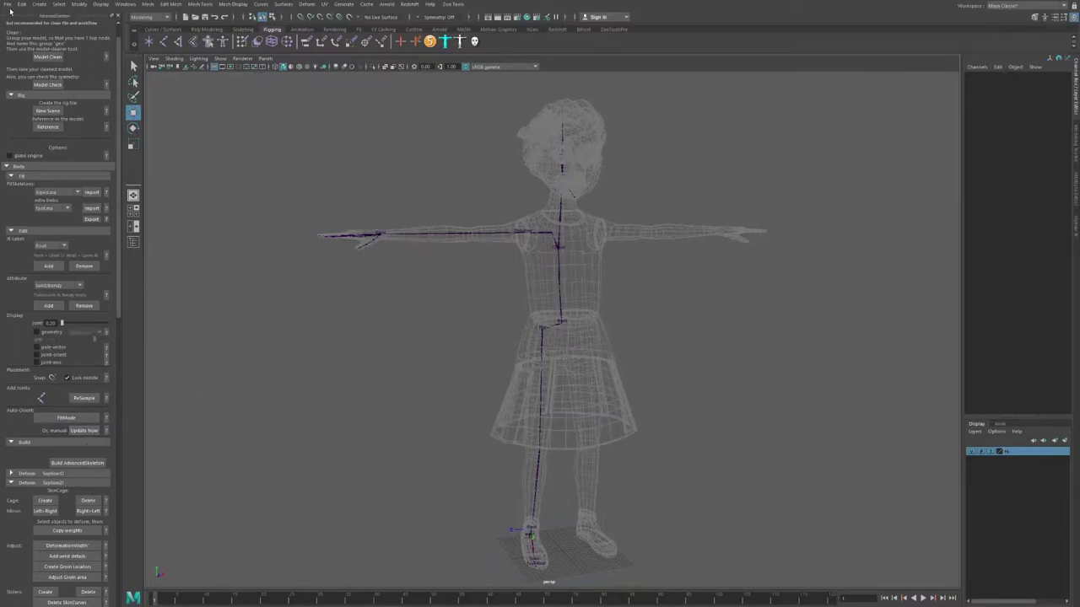
# Build the AdvancedSkeleton rig from the fitted joints.
pyautogui.press('q')
pyautogui.press('w')
pyautogui.click(77, 463)
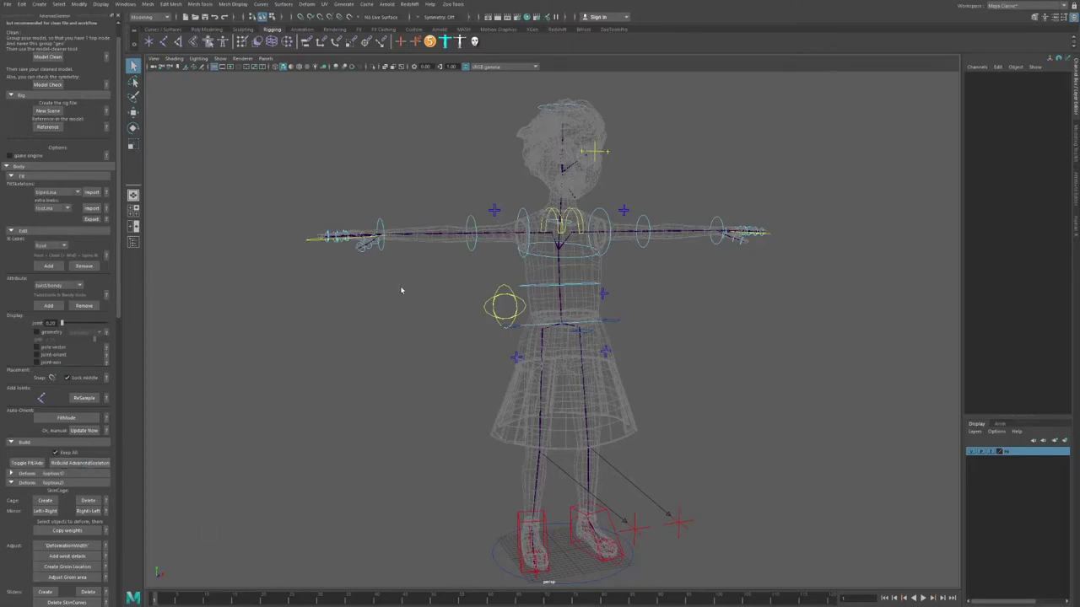
# Try rotating the right arm's FK shoulder and elbow controls, undoing each rotation.
pyautogui.scroll(5, 394, 295)
pyautogui.click(506, 253)
pyautogui.press('e')
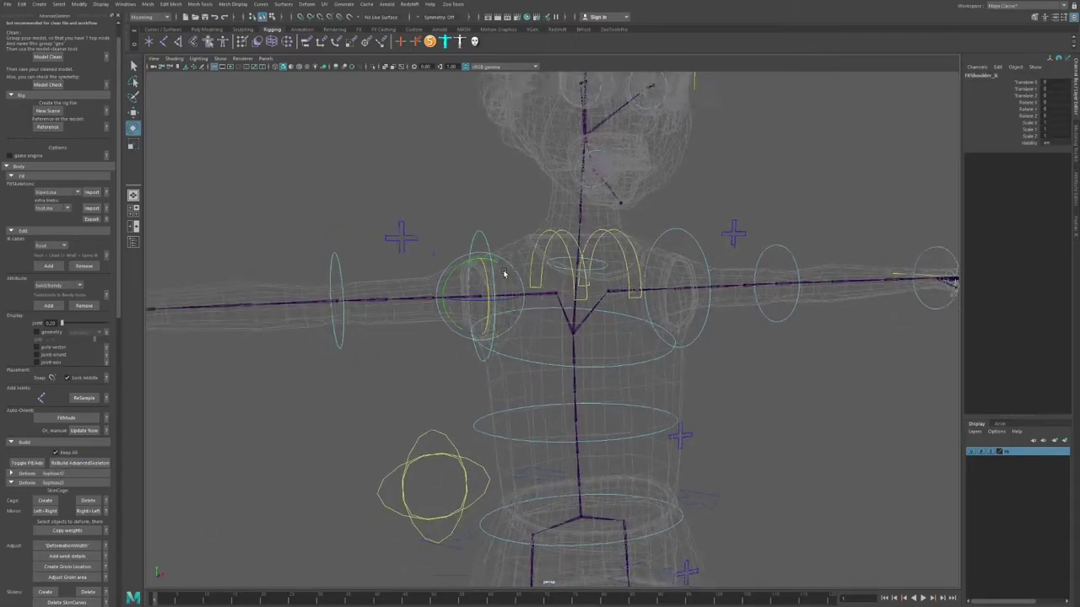
pyautogui.scroll(-2, 504, 272)
pyautogui.moveTo(505, 274); pyautogui.dragTo(511, 268)
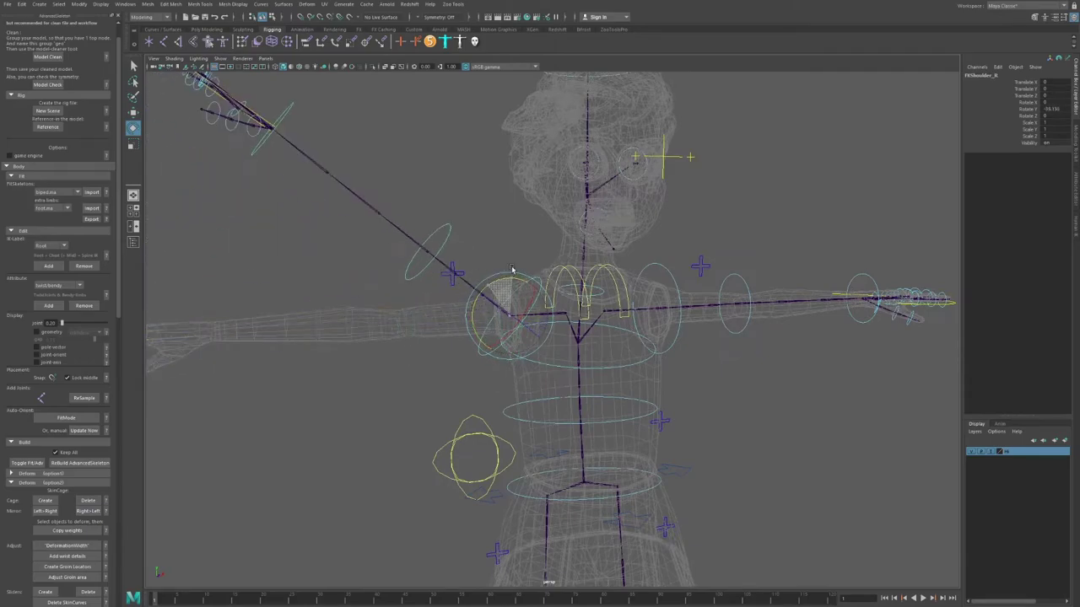
pyautogui.hotkey('ctrl', 'z')
pyautogui.click(419, 281)
pyautogui.moveTo(419, 281)
pyautogui.mouseDown()
pyautogui.moveTo(398, 295)
pyautogui.moveTo(422, 279)
pyautogui.mouseUp()
pyautogui.hotkey('ctrl', 'z')
# Try rotating further controls of the rig's upper body, undoing each rotation.
pyautogui.scroll(-3, 494, 255)
pyautogui.click(528, 293)
pyautogui.scroll(2, 533, 301)
pyautogui.moveTo(497, 284); pyautogui.dragTo(501, 284)
pyautogui.hotkey('ctrl', 'z')
pyautogui.click(398, 296)
pyautogui.moveTo(398, 296); pyautogui.dragTo(469, 295)
pyautogui.hotkey('ctrl', 'z')
# Try out a control near the character's hips, undo the change, and clear the selection.
pyautogui.press('w')
pyautogui.click(515, 358)
pyautogui.click(521, 354)
pyautogui.press('e')
pyautogui.hotkey('ctrl', 'z')
pyautogui.press('w')
pyautogui.click(448, 221)
pyautogui.scroll(-3, 447, 278)
pyautogui.keyDown('alt'); pyautogui.moveTo(446, 332); pyautogui.dragTo(468, 315); pyautogui.keyUp('alt')
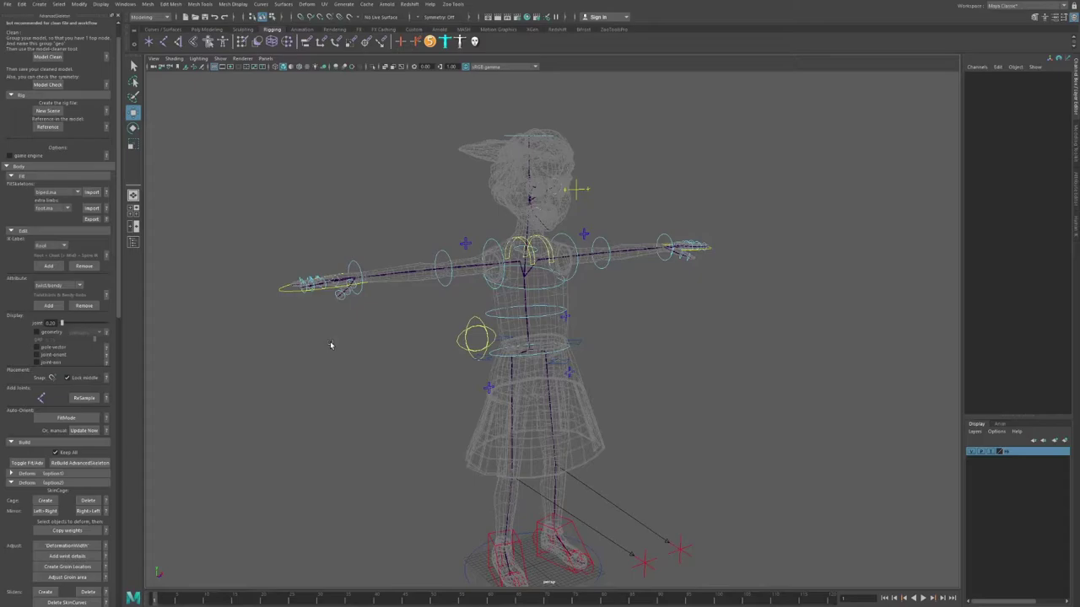
# Select the Spine1Part1_M joint, examine the built skeleton from several angles, and bring up the Deform (option2) SkinCage tools.
pyautogui.click(528, 297)
pyautogui.keyDown('alt'); pyautogui.moveTo(549, 272); pyautogui.dragTo(558, 272); pyautogui.keyUp('alt')
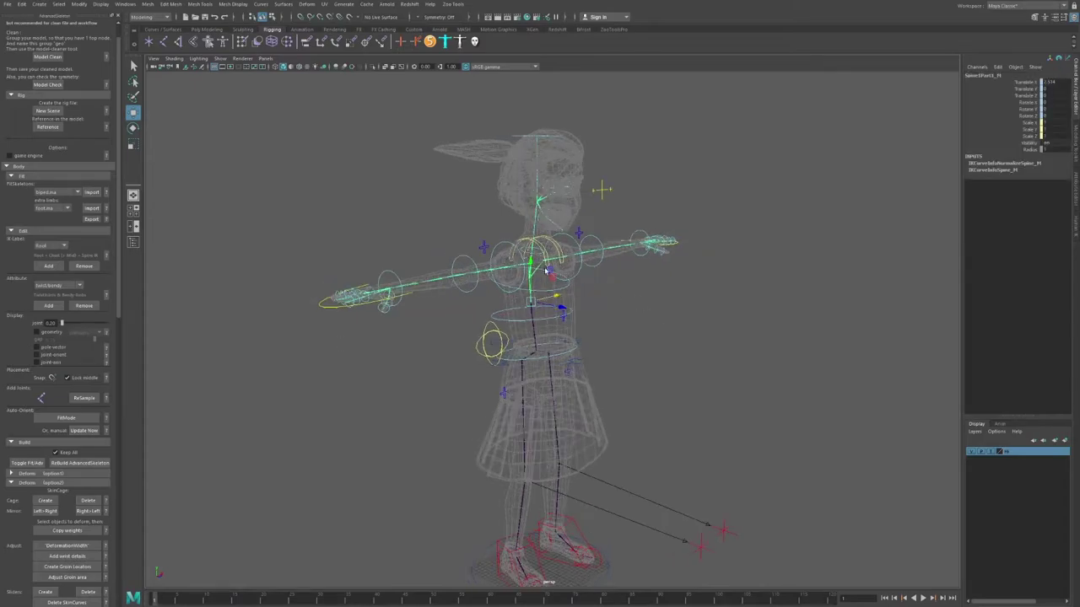
pyautogui.keyDown('alt'); pyautogui.moveTo(362, 329); pyautogui.dragTo(380, 325); pyautogui.keyUp('alt')
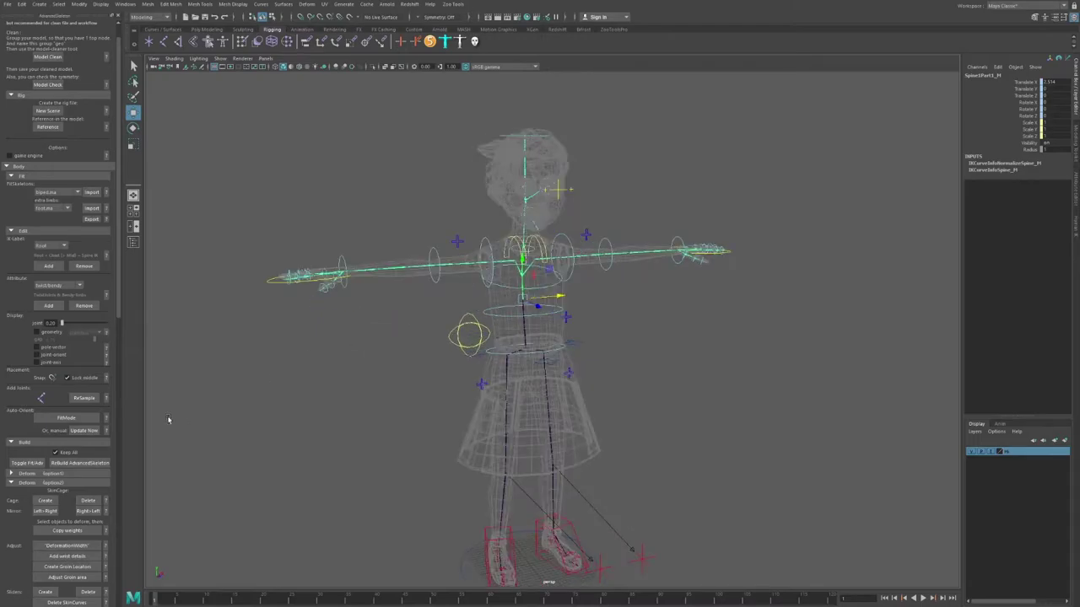
pyautogui.scroll(-5, 57, 365)
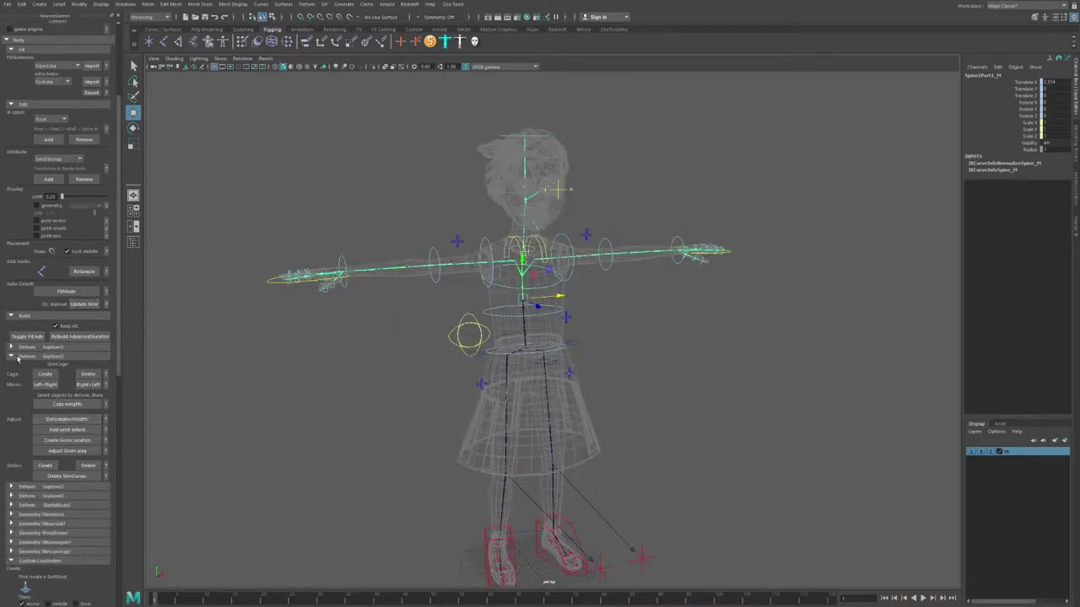
pyautogui.click(18, 357)
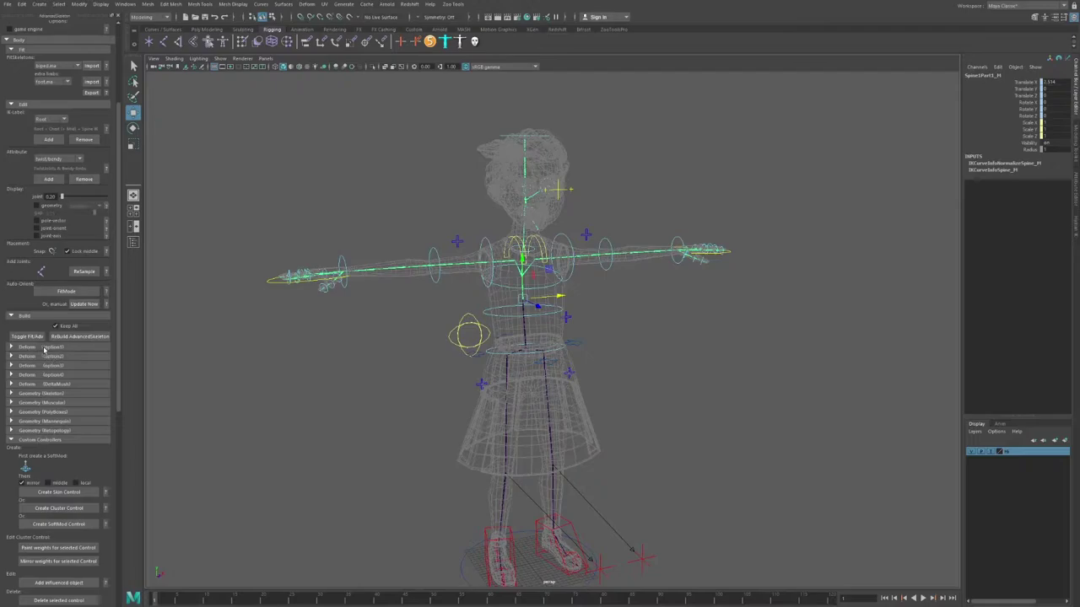
pyautogui.click(44, 358)
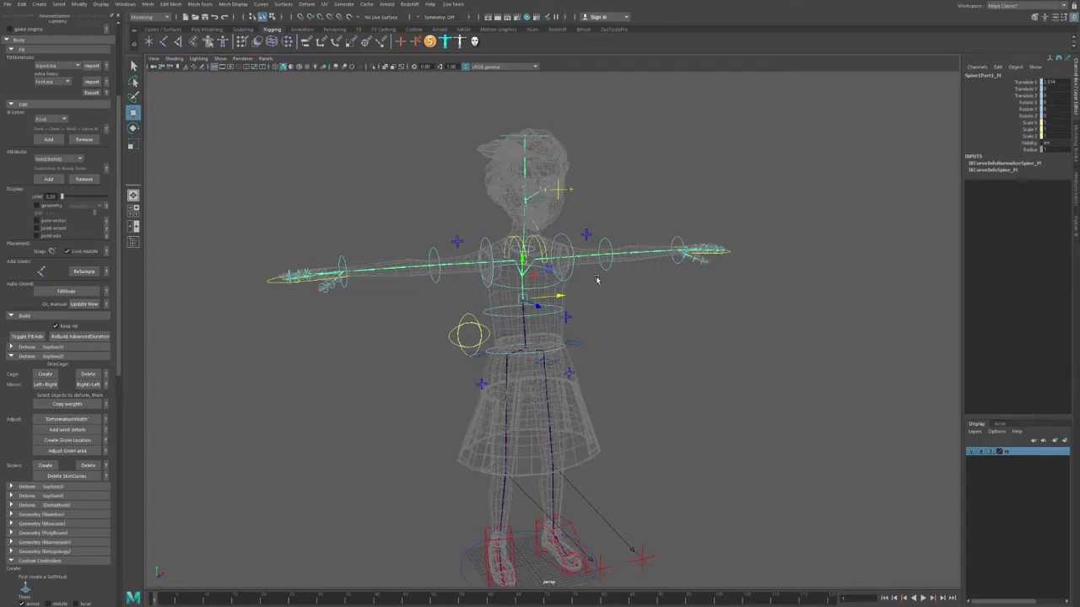
# Examine the shaded character mesh against the rig controls, and return its layer to wireframe template display.
pyautogui.click(991, 452)
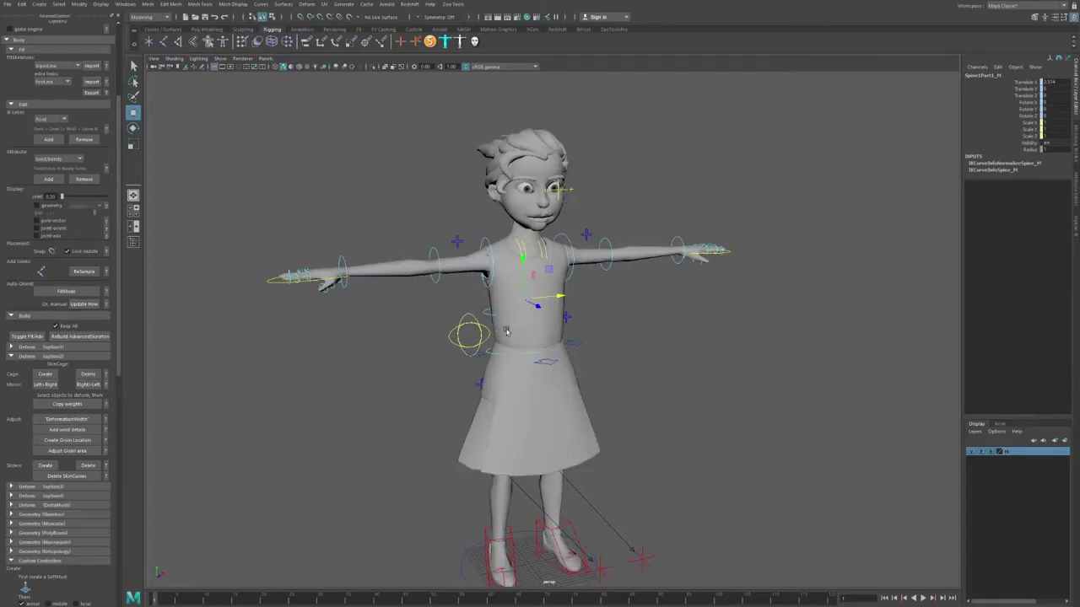
pyautogui.keyDown('alt'); pyautogui.moveTo(576, 323); pyautogui.dragTo(571, 260); pyautogui.keyUp('alt')
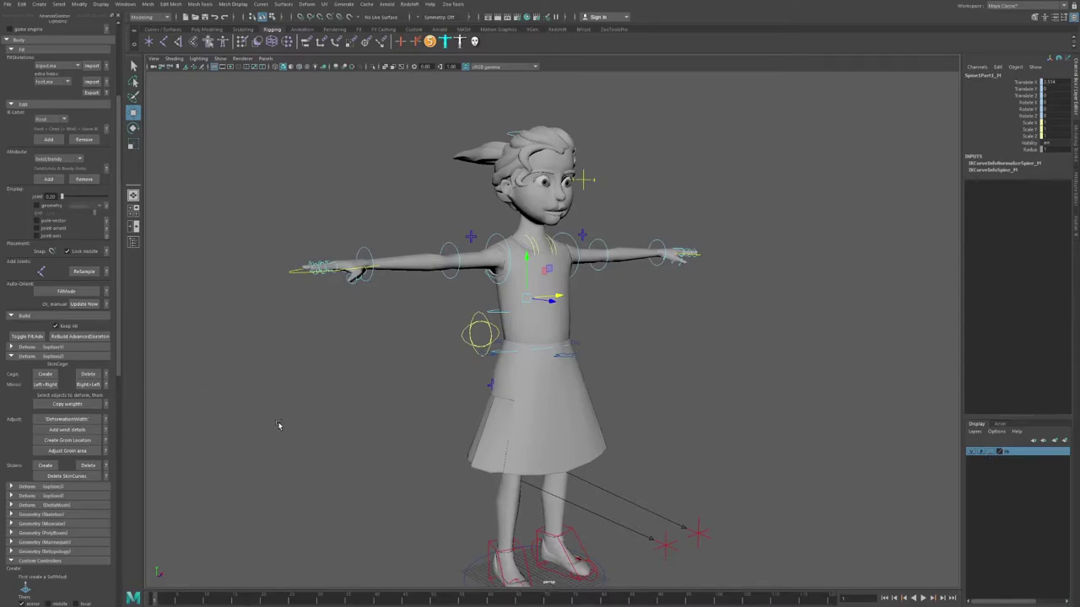
pyautogui.click(991, 452)
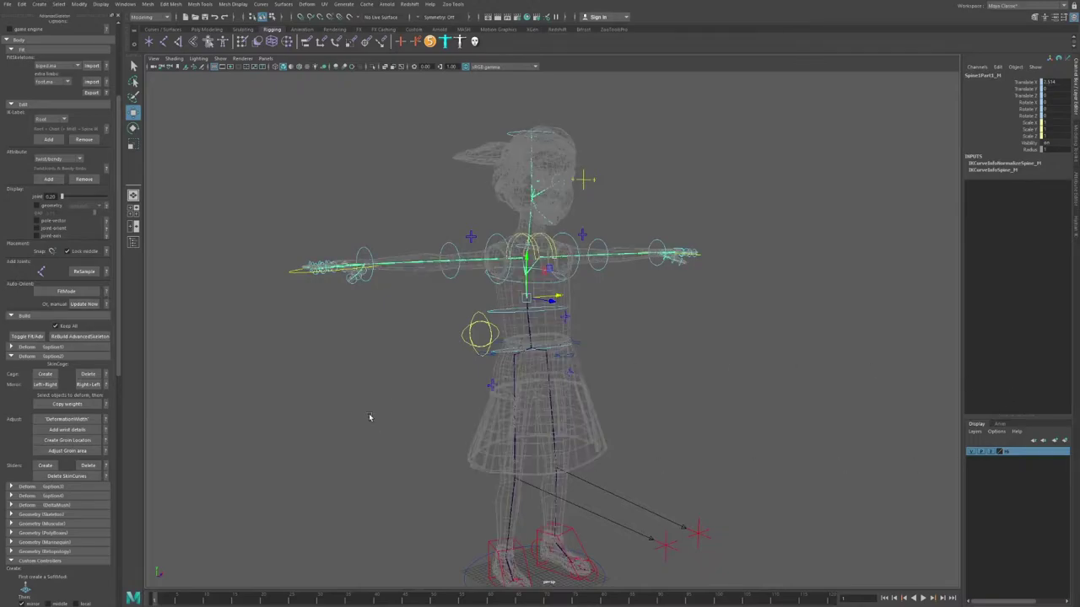
# Create the SkinCage, and display only the shaded character layer with the SkinCurves1 and SkinCage layers hidden.
pyautogui.click(49, 375)
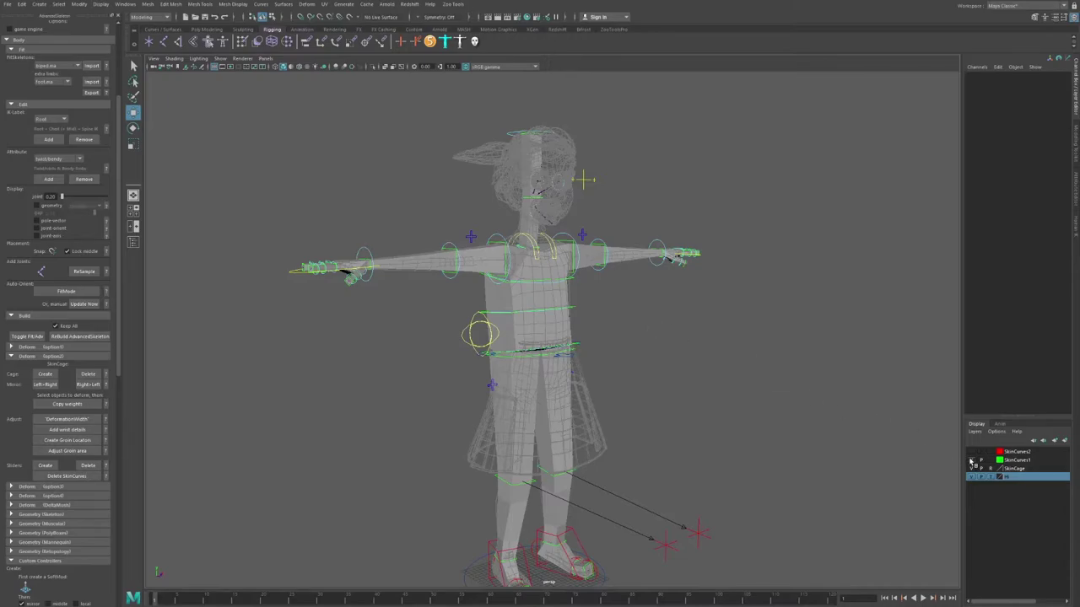
pyautogui.moveTo(970, 461); pyautogui.dragTo(971, 469)
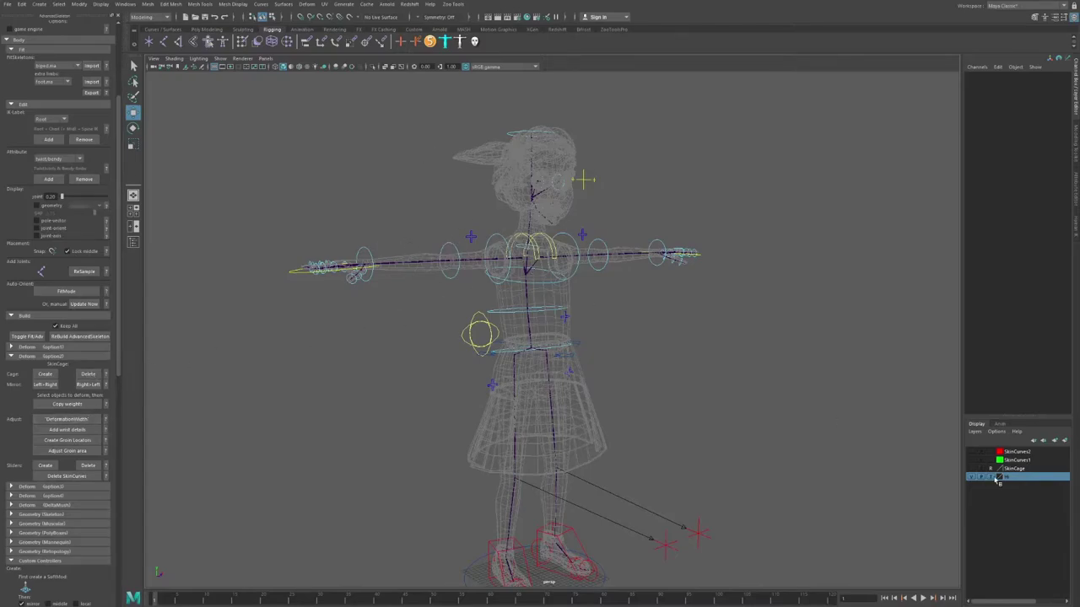
pyautogui.click(990, 477)
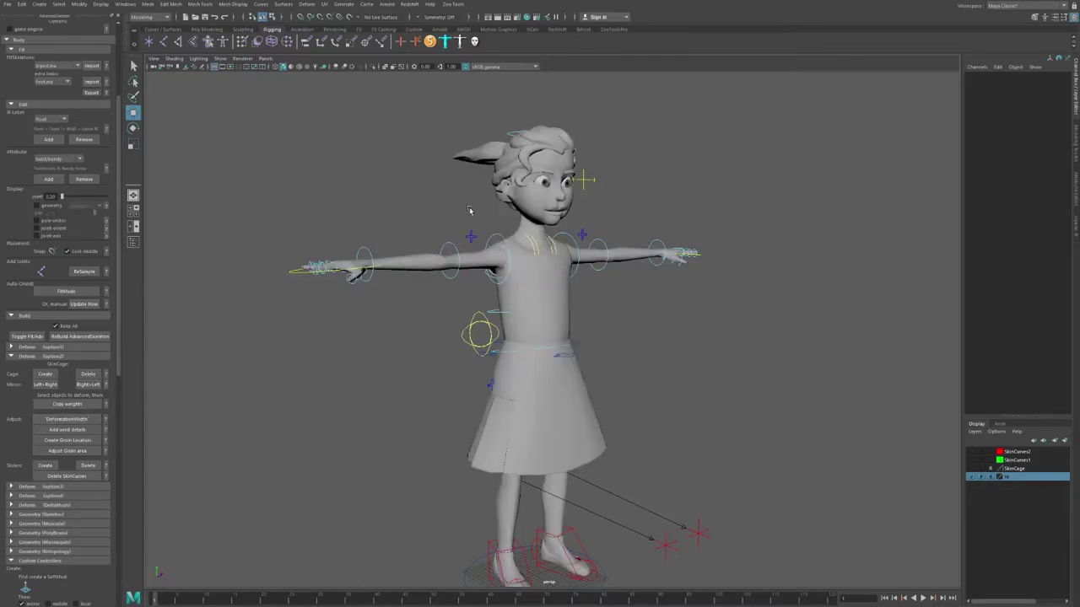
# Show only the polygon meshes in the viewport and copy the SkinCage weights onto all of the character's meshes.
pyautogui.click(221, 60)
pyautogui.click(240, 91)
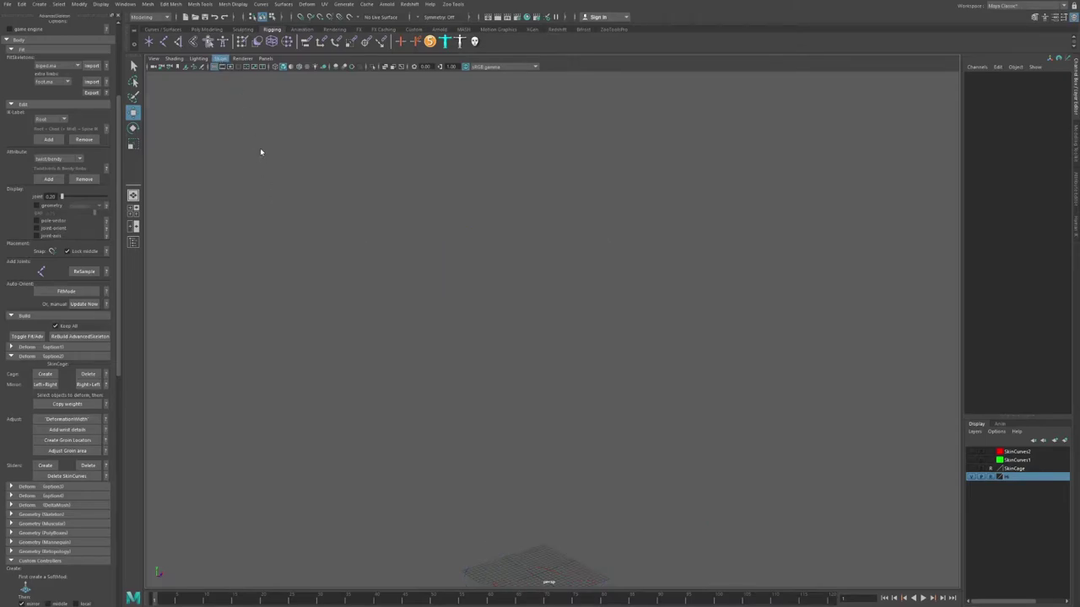
pyautogui.moveTo(307, 113)
pyautogui.mouseDown()
pyautogui.moveTo(766, 559)
pyautogui.moveTo(779, 589)
pyautogui.mouseUp()
pyautogui.keyDown('alt'); pyautogui.moveTo(635, 334); pyautogui.dragTo(546, 305, button='right'); pyautogui.keyUp('alt')
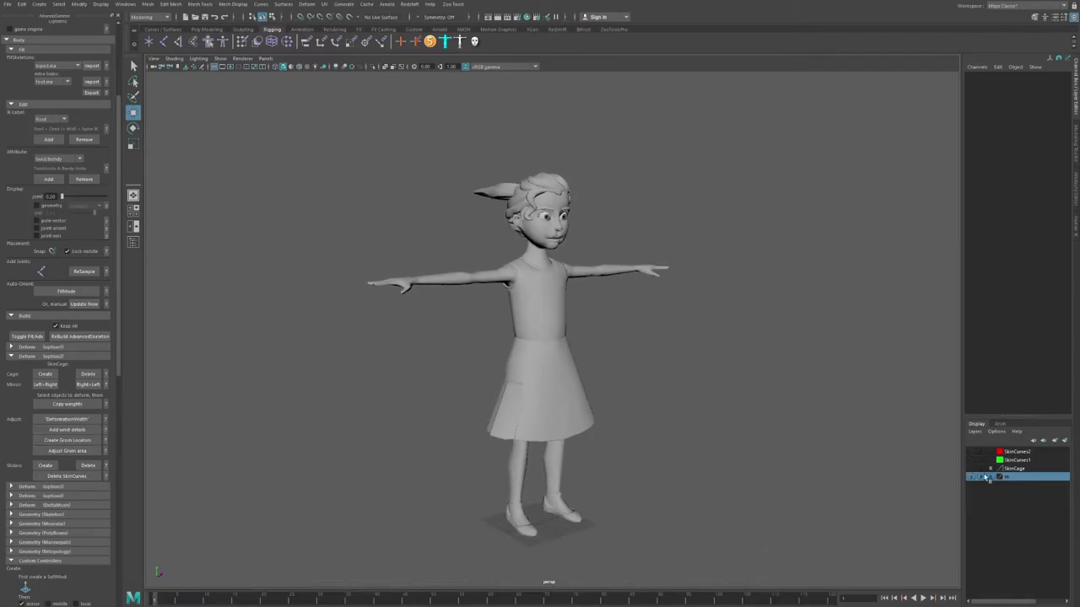
pyautogui.moveTo(387, 181); pyautogui.dragTo(759, 518)
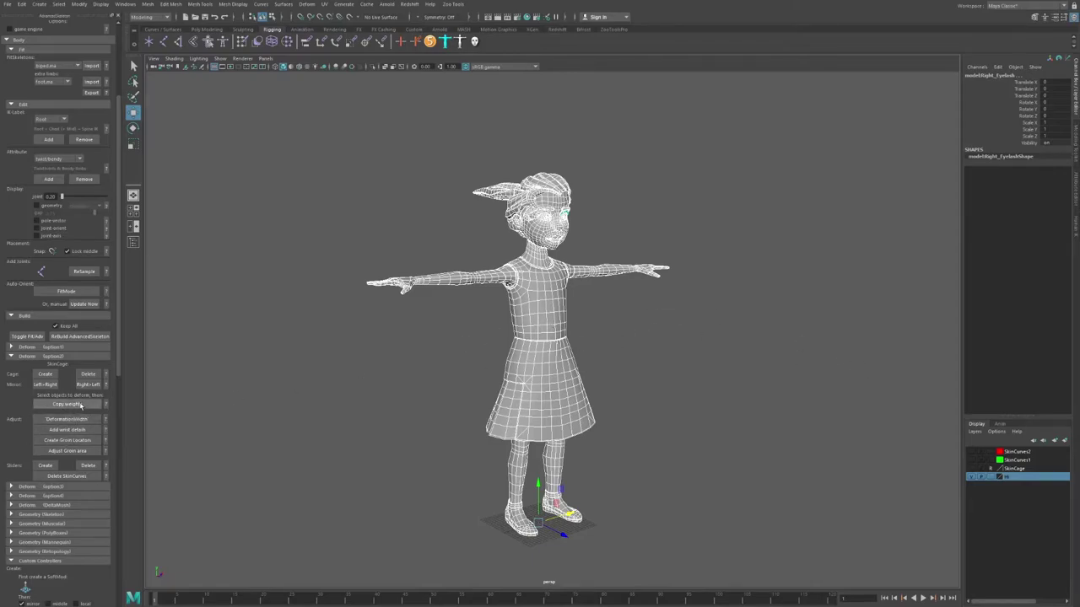
pyautogui.click(61, 405)
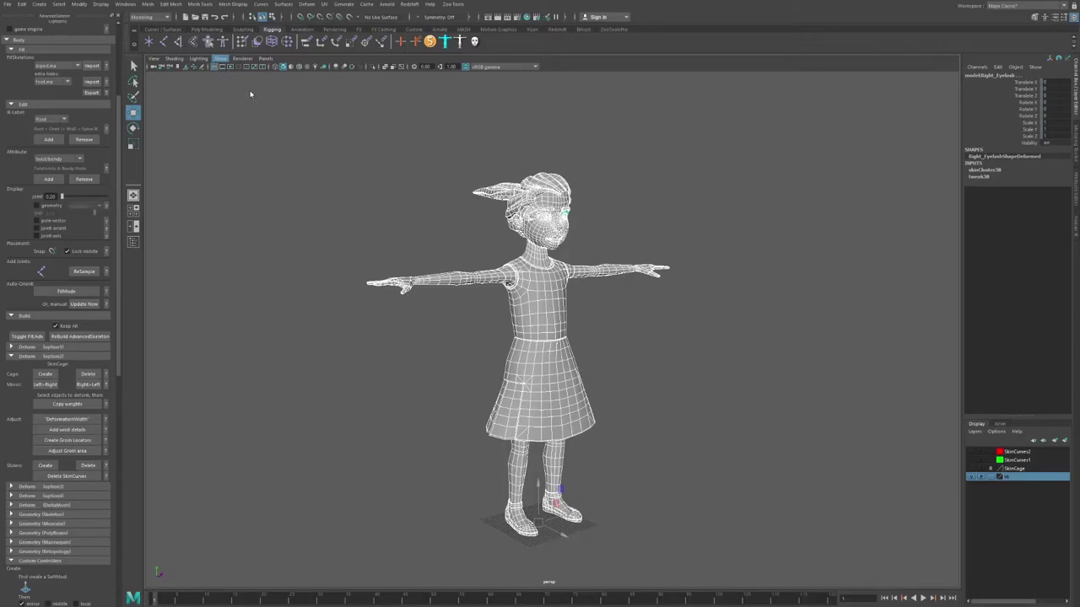
# Test the skinning by rotating the RootX_M control at the waist, undo the rotation, and clear the selection.
pyautogui.click(440, 198)
pyautogui.scroll(5, 447, 210)
pyautogui.click(579, 344)
pyautogui.press('e')
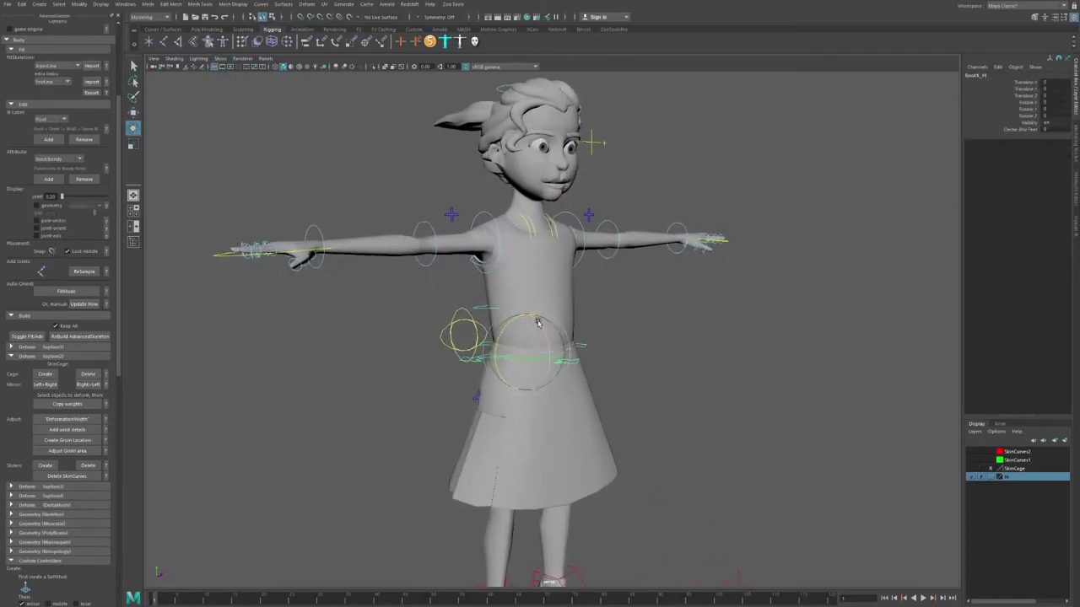
pyautogui.moveTo(537, 323); pyautogui.dragTo(621, 292)
pyautogui.press('w')
pyautogui.hotkey('ctrl', 'z')
pyautogui.scroll(-3, 523, 309)
pyautogui.click(621, 292)
pyautogui.scroll(-3, 595, 330)
pyautogui.keyDown('alt'); pyautogui.moveTo(596, 330); pyautogui.dragTo(555, 311); pyautogui.keyUp('alt')
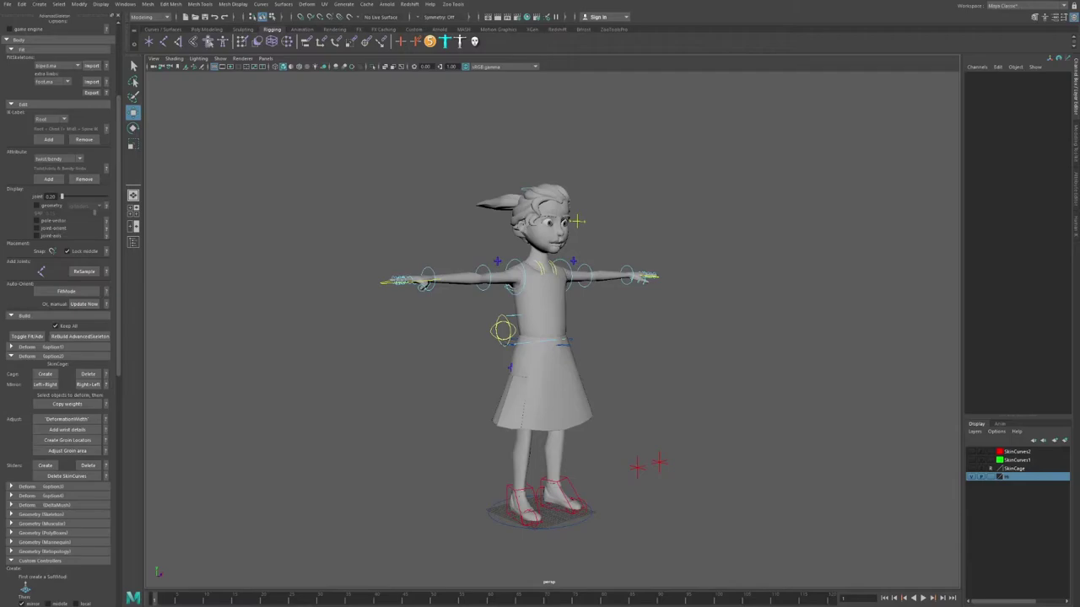
# Examine the skinned character and its controls from several angles, from the head down to the skirt and feet.
pyautogui.keyDown('alt'); pyautogui.moveTo(517, 355); pyautogui.dragTo(441, 371); pyautogui.keyUp('alt')
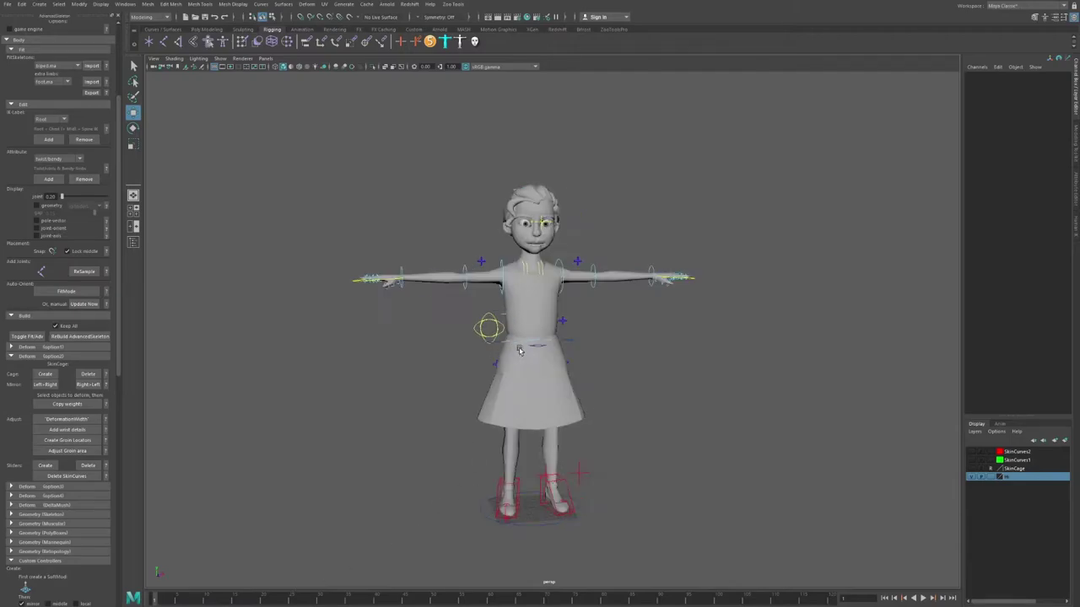
pyautogui.keyDown('alt'); pyautogui.moveTo(456, 333); pyautogui.dragTo(482, 398, button='middle'); pyautogui.keyUp('alt')
pyautogui.scroll(1, 481, 396)
pyautogui.keyDown('alt'); pyautogui.moveTo(454, 358); pyautogui.dragTo(526, 366, button='right'); pyautogui.keyUp('alt')
pyautogui.keyDown('alt'); pyautogui.moveTo(526, 366); pyautogui.dragTo(553, 389, button='middle'); pyautogui.keyUp('alt')
pyautogui.keyDown('alt'); pyautogui.moveTo(504, 369); pyautogui.dragTo(564, 373); pyautogui.keyUp('alt')
pyautogui.keyDown('alt'); pyautogui.moveTo(564, 374); pyautogui.dragTo(532, 350, button='right'); pyautogui.keyUp('alt')
pyautogui.keyDown('alt'); pyautogui.moveTo(532, 355); pyautogui.dragTo(526, 335, button='middle'); pyautogui.keyUp('alt')
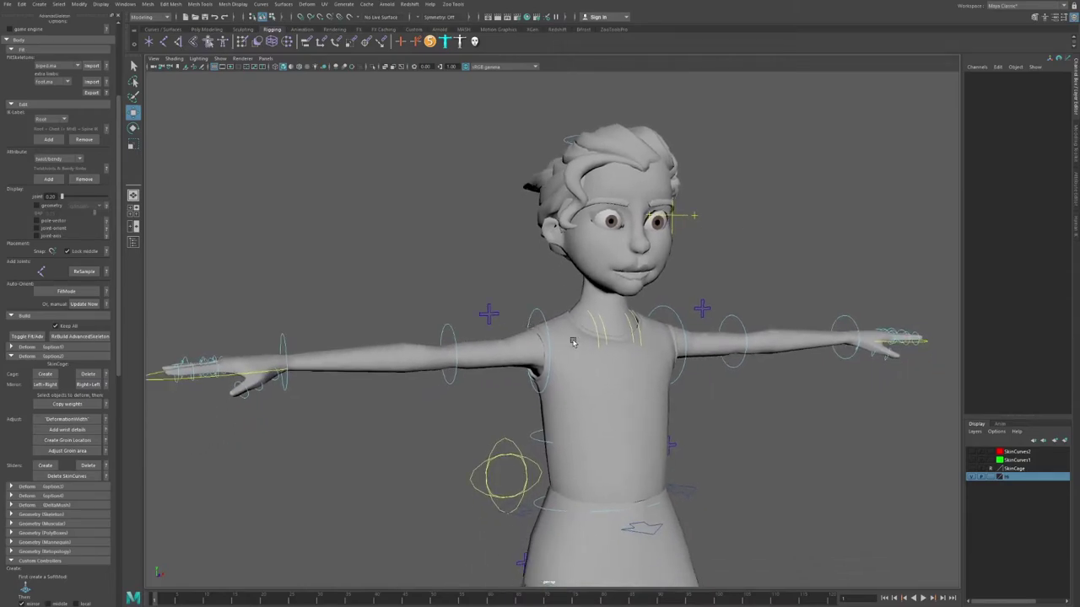
pyautogui.keyDown('alt'); pyautogui.moveTo(567, 345); pyautogui.dragTo(624, 348); pyautogui.keyUp('alt')
pyautogui.keyDown('alt'); pyautogui.moveTo(678, 435); pyautogui.dragTo(569, 425, button='right'); pyautogui.keyUp('alt')
pyautogui.keyDown('alt'); pyautogui.moveTo(603, 552); pyautogui.dragTo(588, 272, button='middle'); pyautogui.keyUp('alt')
pyautogui.keyDown('alt'); pyautogui.moveTo(574, 325); pyautogui.dragTo(523, 364); pyautogui.keyUp('alt')
pyautogui.keyDown('alt'); pyautogui.moveTo(570, 165); pyautogui.dragTo(588, 473, button='middle'); pyautogui.keyUp('alt')
pyautogui.keyDown('alt'); pyautogui.moveTo(615, 270); pyautogui.dragTo(570, 274); pyautogui.keyUp('alt')
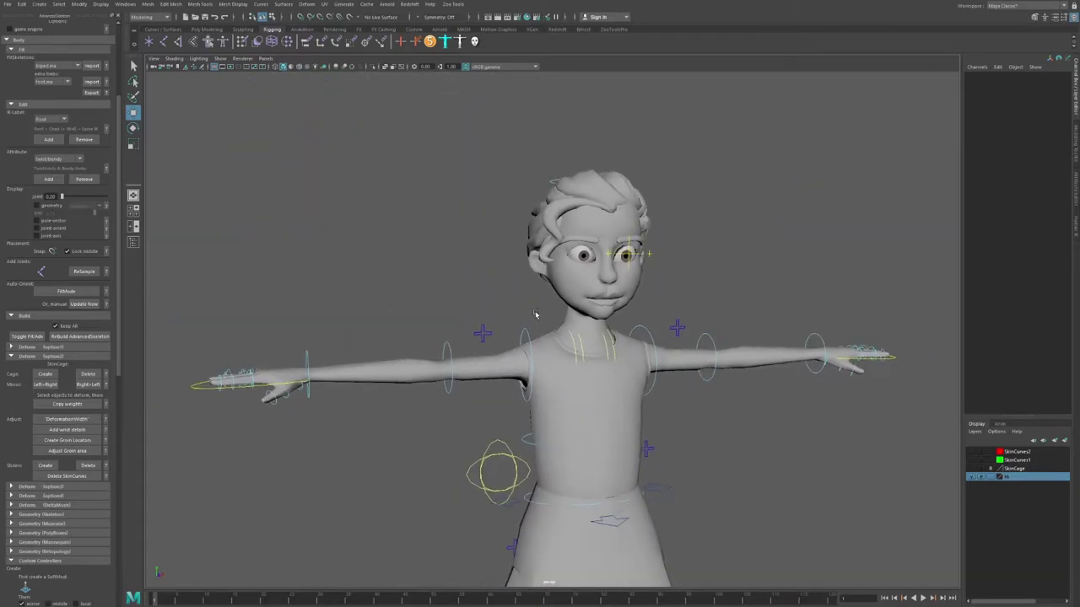
# Rotate the right FK shoulder control about Y so the character's arm points upward beside the head.
pyautogui.click(517, 335)
pyautogui.press('e')
pyautogui.moveTo(507, 334); pyautogui.dragTo(571, 329)
pyautogui.press('w')
pyautogui.scroll(8, 571, 329)
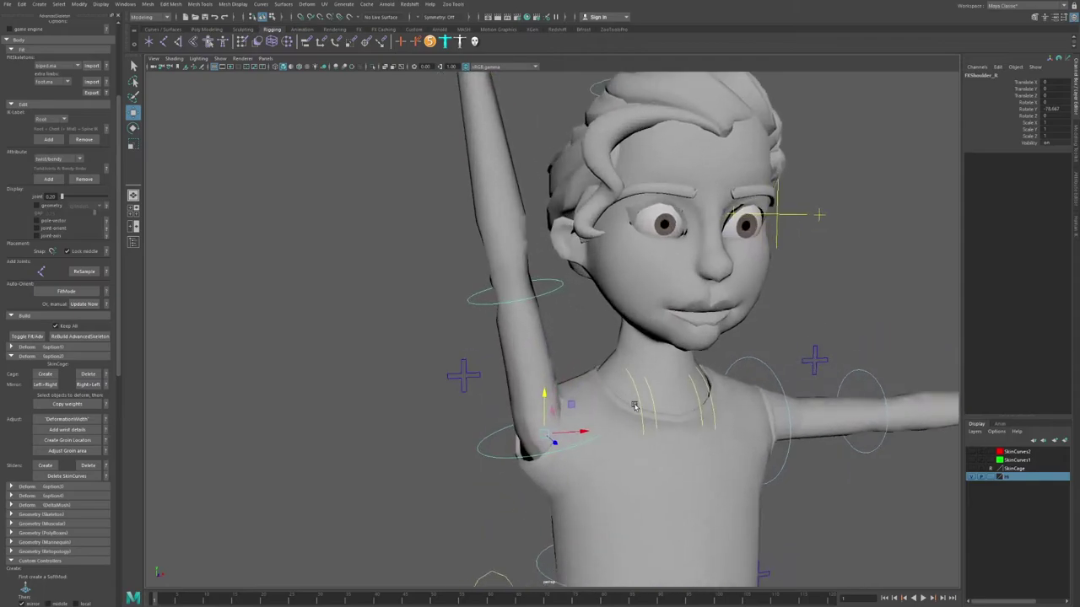
pyautogui.scroll(-3, 571, 397)
# Remove the shirt mesh from view and inspect the raised right arm mesh at the shoulder.
pyautogui.click(513, 364)
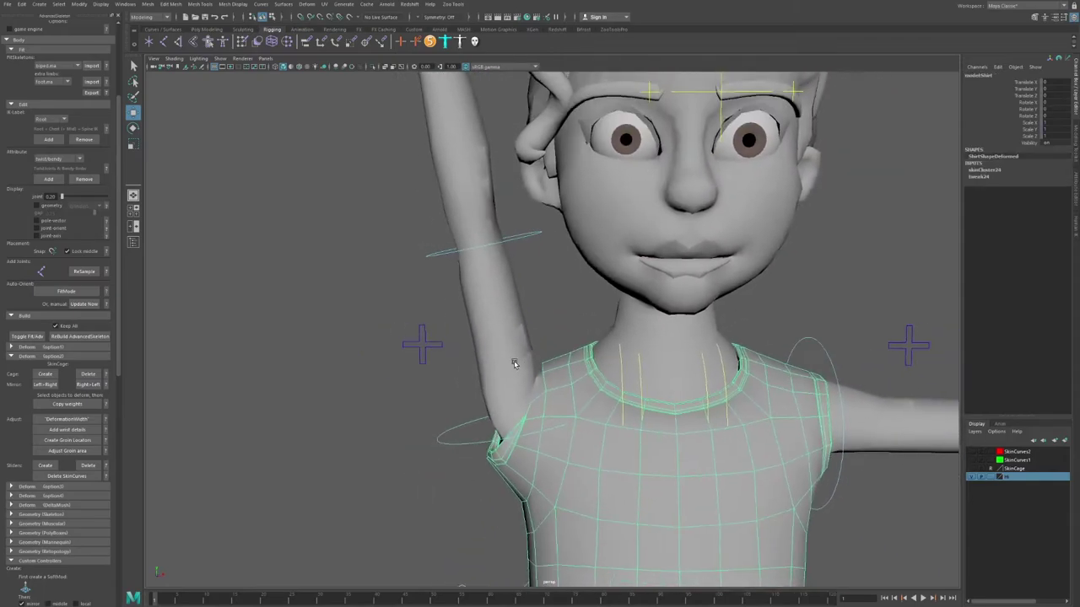
pyautogui.press('Delete')
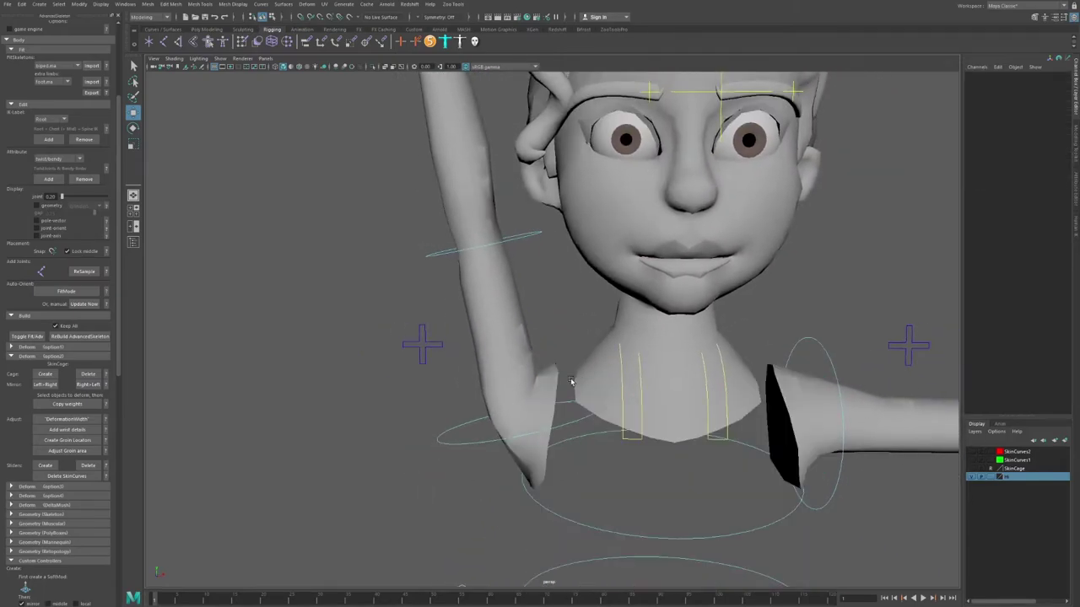
pyautogui.scroll(4, 570, 383)
pyautogui.click(558, 349)
pyautogui.keyDown('alt'); pyautogui.moveTo(546, 327); pyautogui.dragTo(561, 362); pyautogui.keyUp('alt')
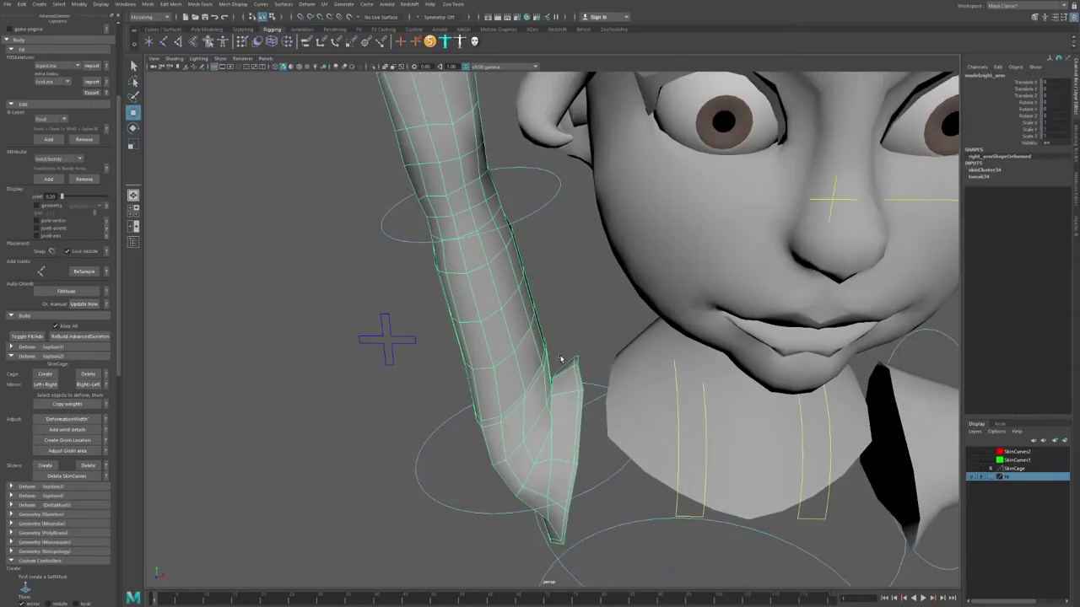
pyautogui.scroll(3, 557, 375)
pyautogui.keyDown('alt'); pyautogui.moveTo(553, 419); pyautogui.dragTo(414, 270); pyautogui.keyUp('alt')
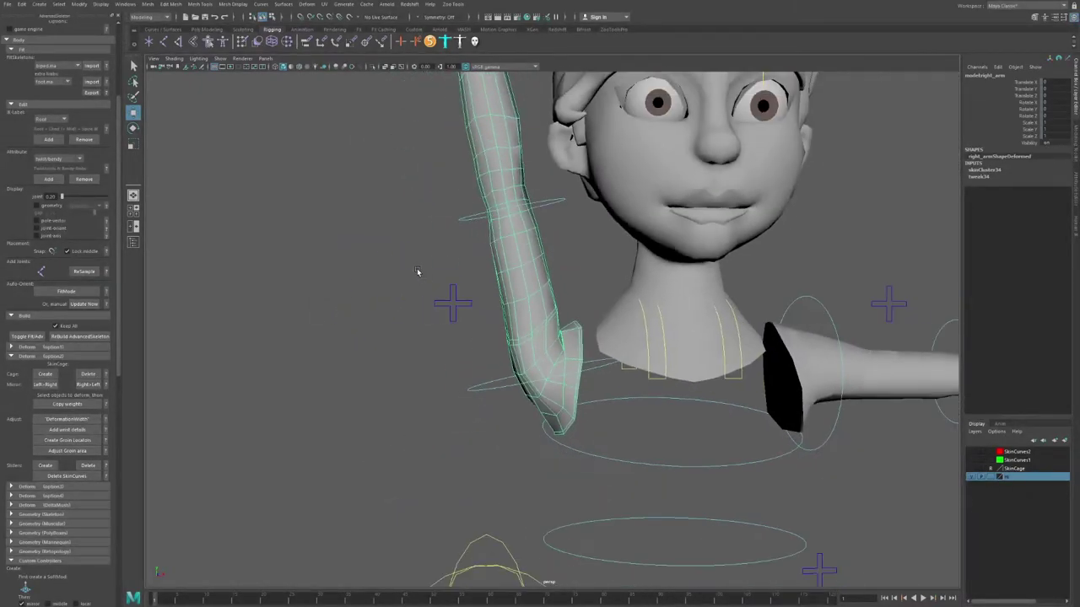
pyautogui.keyDown('alt'); pyautogui.moveTo(452, 290); pyautogui.dragTo(440, 283, button='middle'); pyautogui.keyUp('alt')
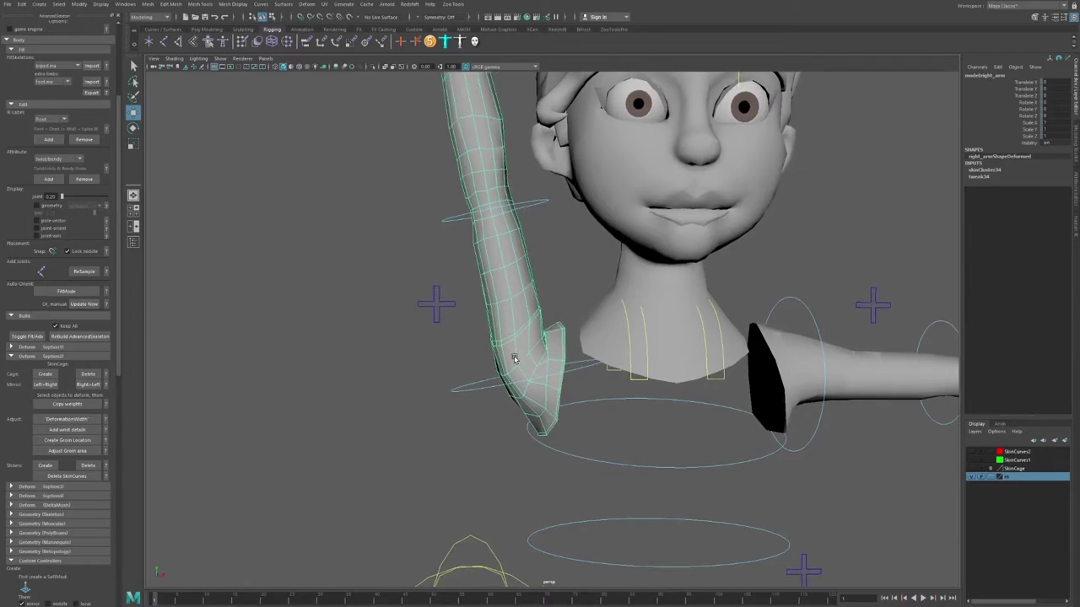
# Select the right FK shoulder control and examine the raised arm's shoulder deformation up close.
pyautogui.moveTo(463, 371); pyautogui.dragTo(481, 425)
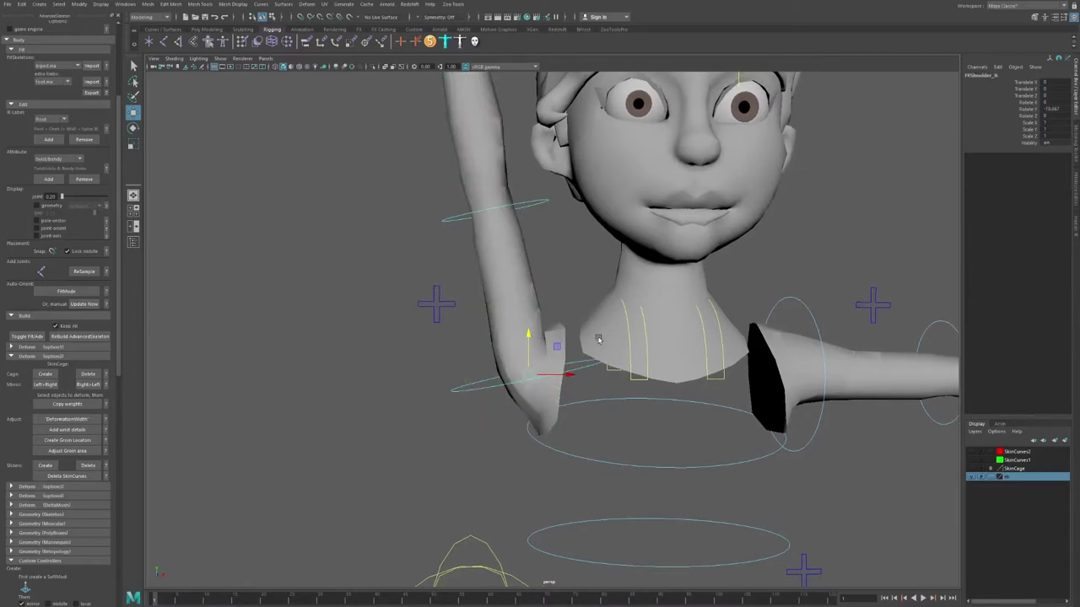
pyautogui.keyDown('alt'); pyautogui.moveTo(592, 341); pyautogui.dragTo(398, 298, button='right'); pyautogui.keyUp('alt')
pyautogui.keyDown('alt'); pyautogui.moveTo(450, 294); pyautogui.dragTo(431, 307, button='middle'); pyautogui.keyUp('alt')
pyautogui.keyDown('alt'); pyautogui.moveTo(432, 307); pyautogui.dragTo(540, 397, button='right'); pyautogui.keyUp('alt')
pyautogui.keyDown('alt'); pyautogui.moveTo(515, 397); pyautogui.dragTo(525, 340, button='middle'); pyautogui.keyUp('alt')
pyautogui.keyDown('alt'); pyautogui.moveTo(525, 340); pyautogui.dragTo(584, 455, button='right'); pyautogui.keyUp('alt')
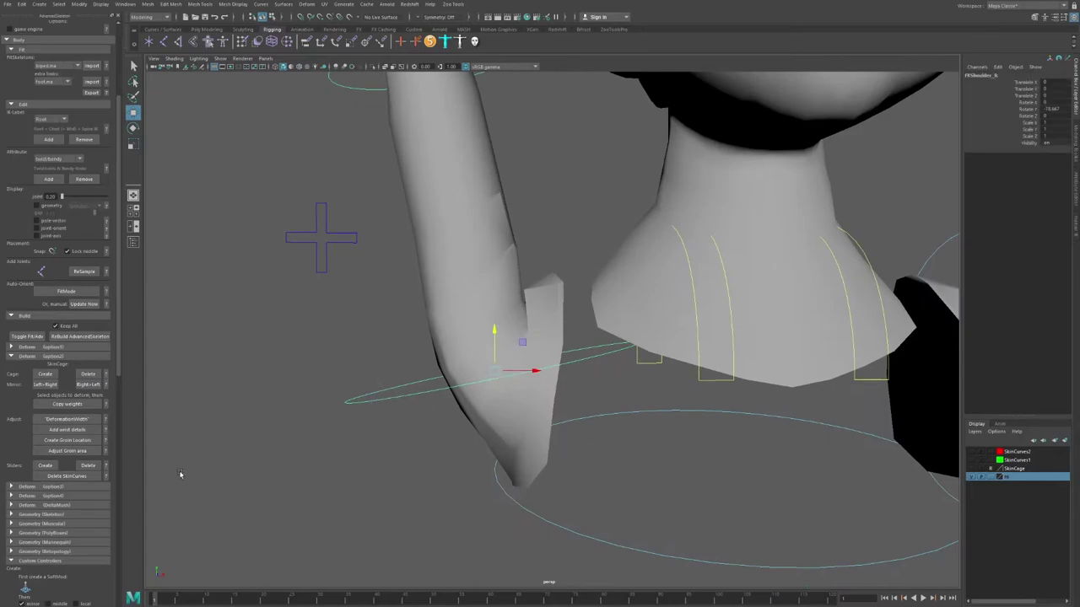
# Select the right arm mesh and open the Corrective Shapes tools in the Pose section.
pyautogui.click(528, 299)
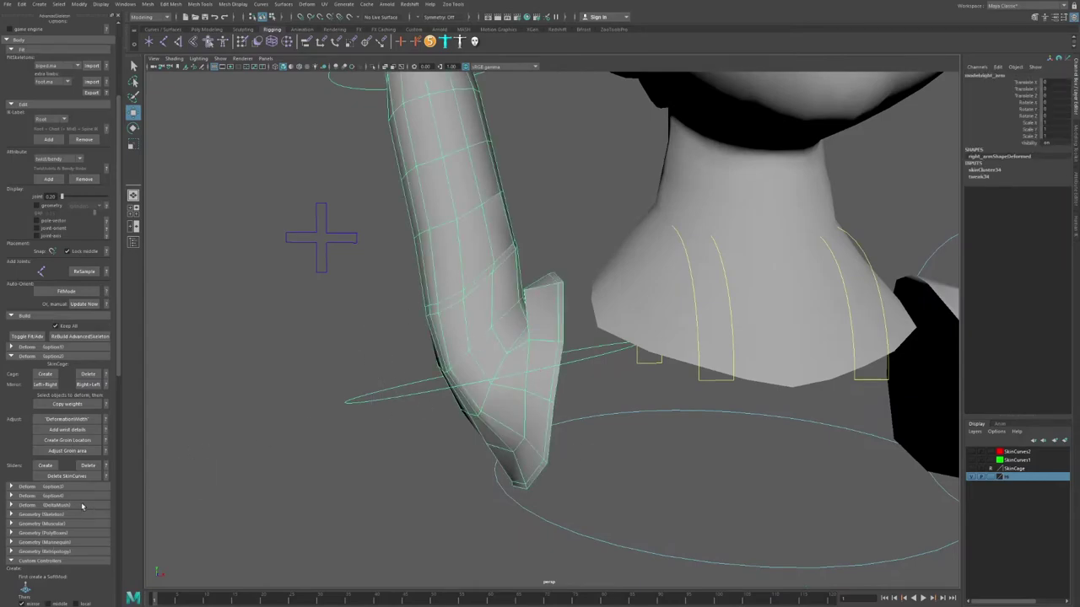
pyautogui.click(12, 562)
pyautogui.click(48, 570)
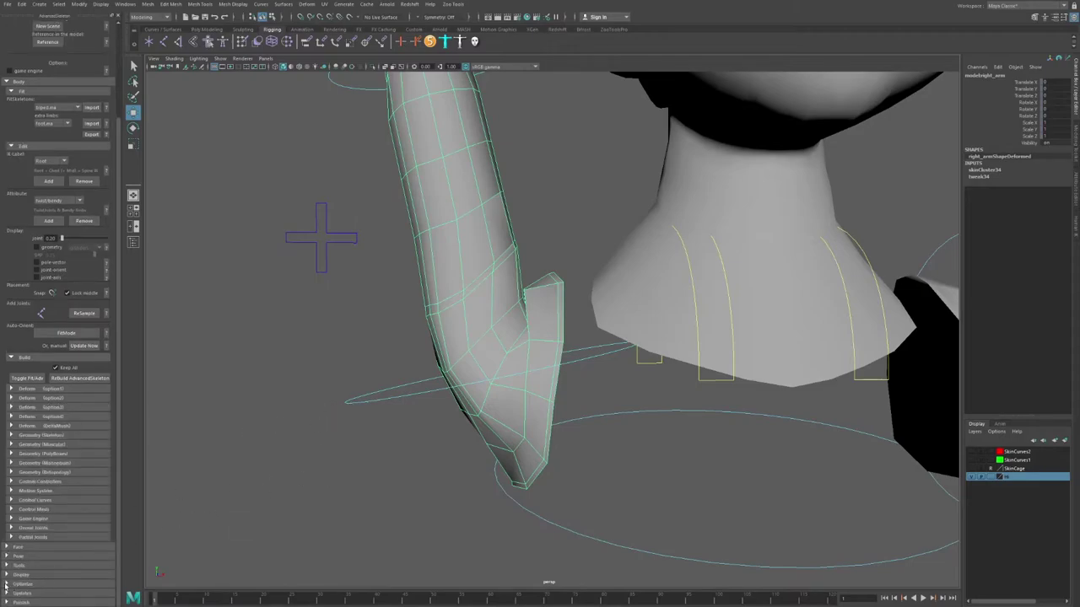
pyautogui.click(6, 556)
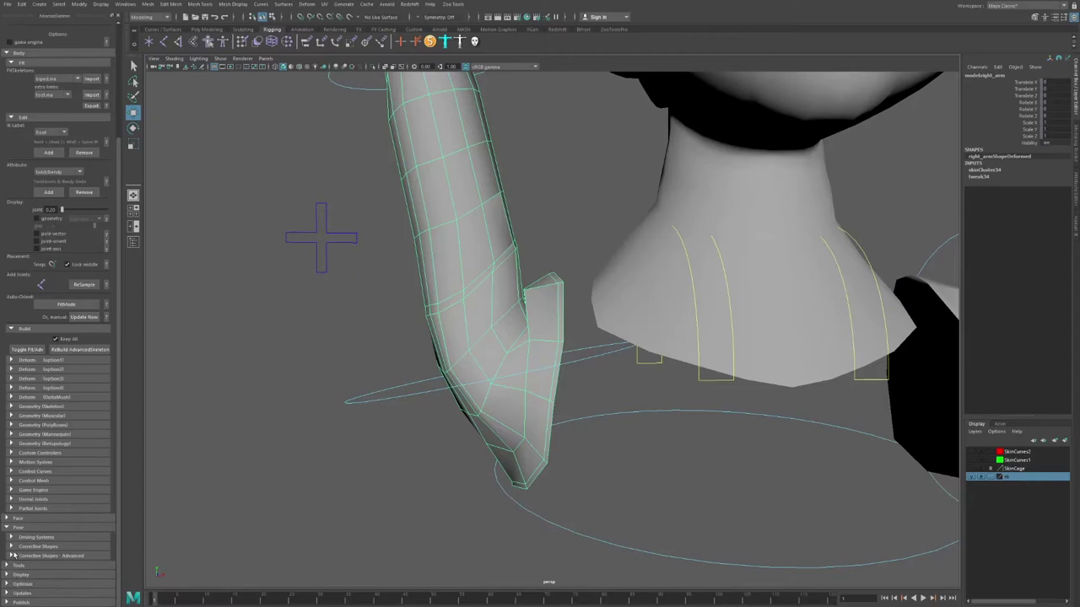
pyautogui.click(12, 547)
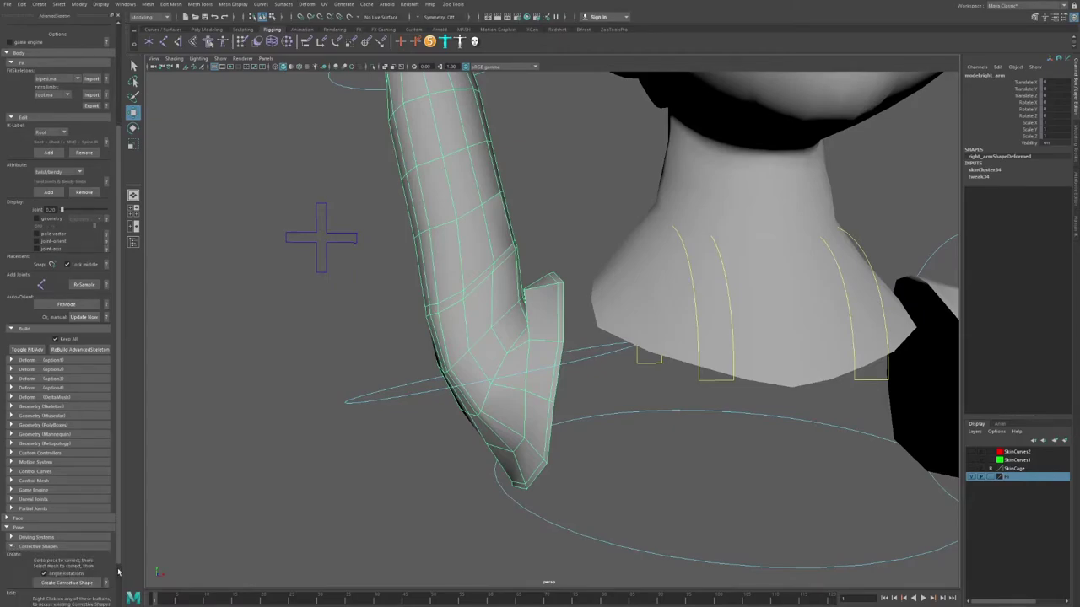
# Create a corrective shape for the right arm mesh in the raised-arm pose.
pyautogui.keyDown('alt'); pyautogui.moveTo(528, 299); pyautogui.dragTo(457, 319, button='right'); pyautogui.keyUp('alt')
pyautogui.keyDown('alt'); pyautogui.moveTo(456, 319); pyautogui.dragTo(441, 346, button='middle'); pyautogui.keyUp('alt')
pyautogui.keyDown('alt'); pyautogui.moveTo(441, 346); pyautogui.dragTo(434, 304, button='right'); pyautogui.keyUp('alt')
pyautogui.keyDown('alt'); pyautogui.moveTo(439, 345); pyautogui.dragTo(435, 408, button='middle'); pyautogui.keyUp('alt')
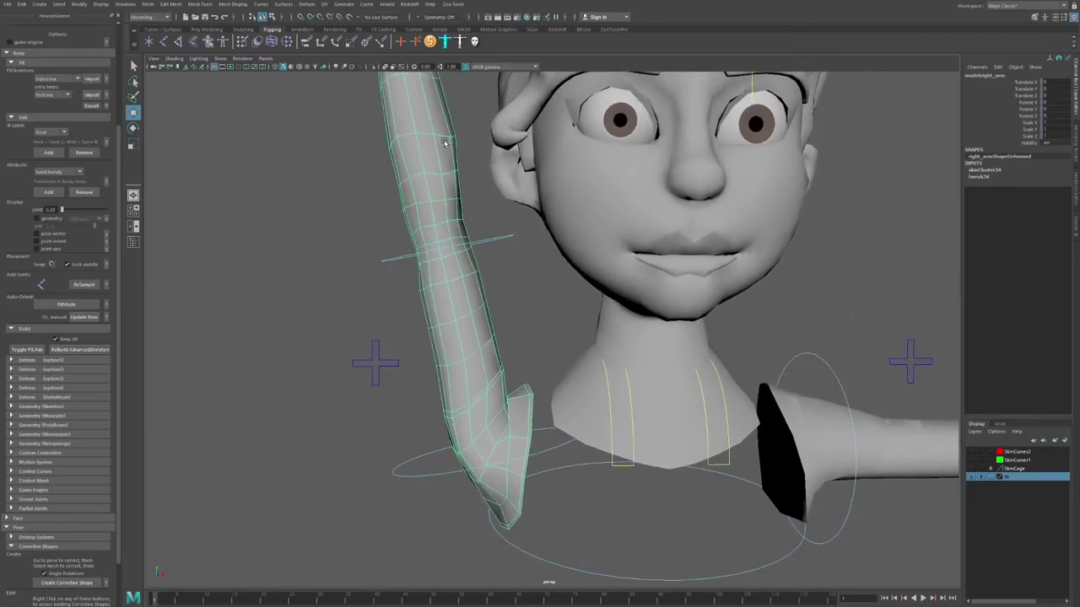
pyautogui.keyDown('alt'); pyautogui.moveTo(435, 303); pyautogui.dragTo(494, 374); pyautogui.keyUp('alt')
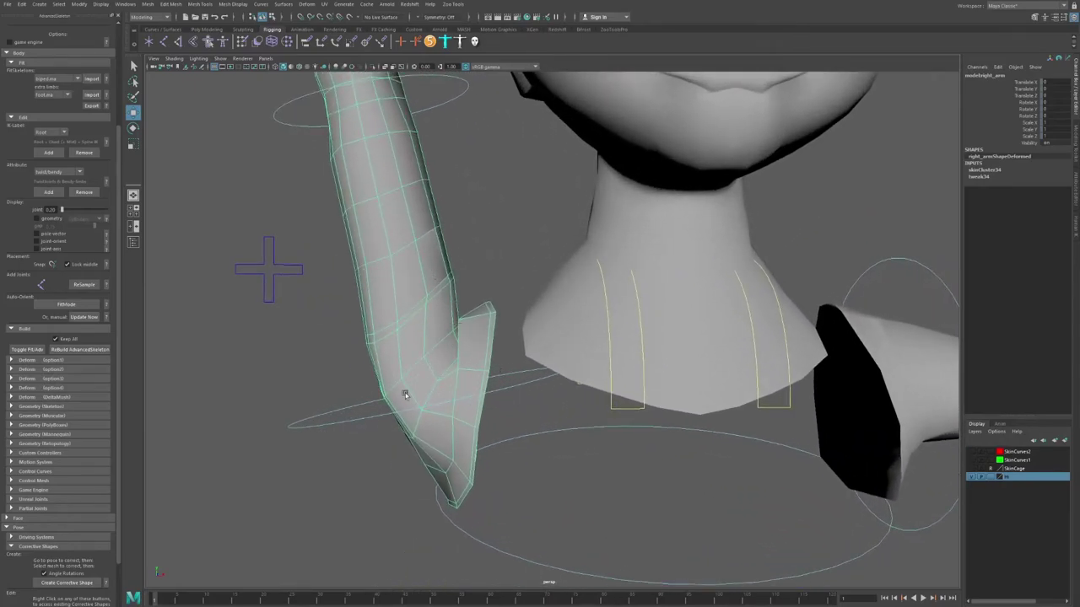
pyautogui.click(318, 419)
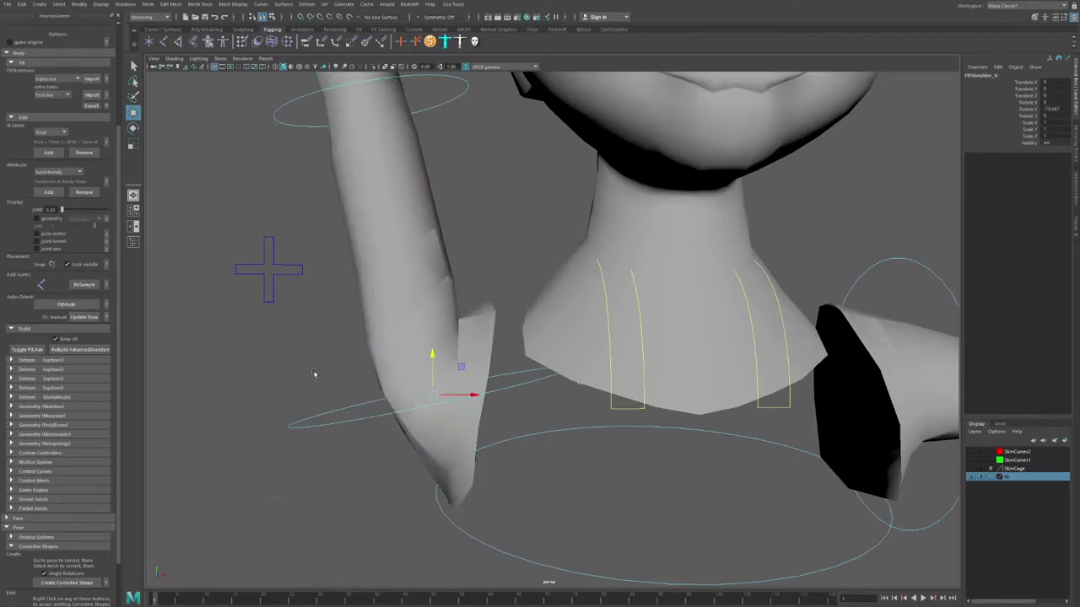
pyautogui.click(388, 329)
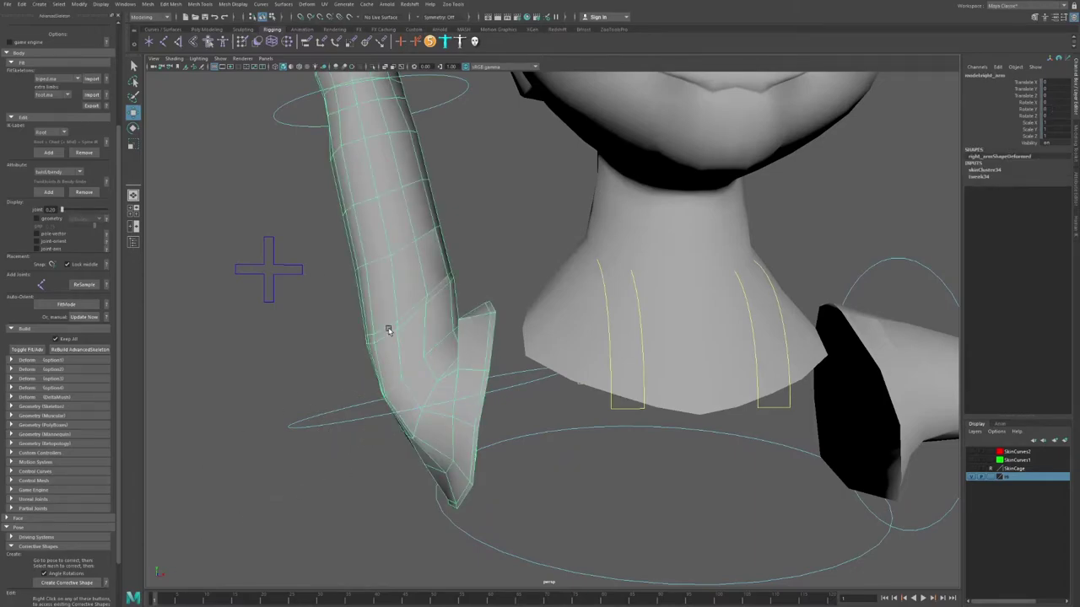
pyautogui.click(76, 586)
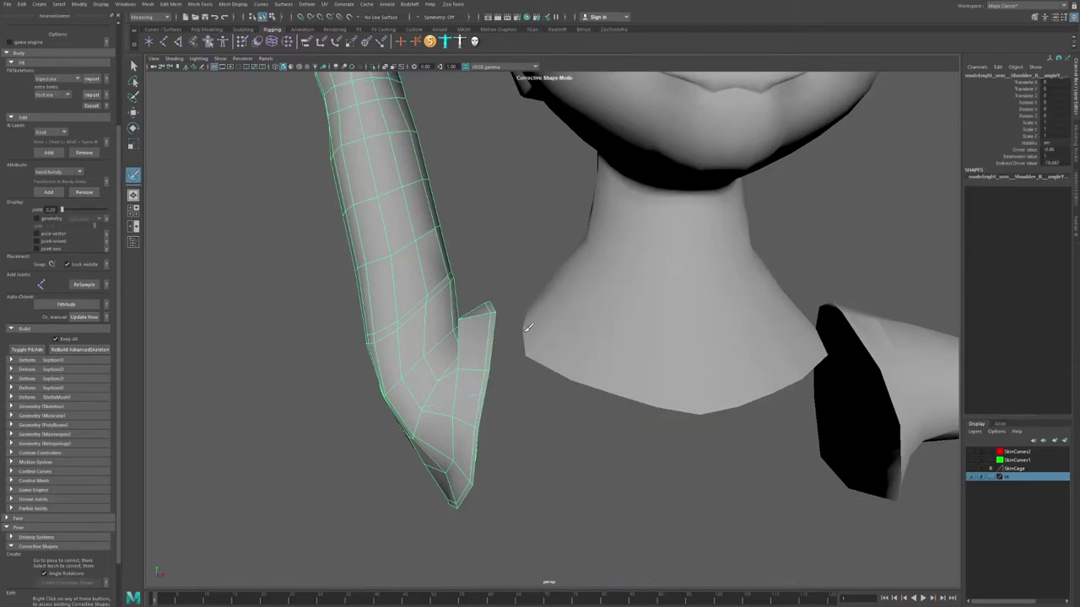
# Examine the folded armpit and shoulder opening of the right arm's corrective mesh from behind, the side and close up.
pyautogui.moveTo(433, 316)
pyautogui.keyDown('alt'); pyautogui.mouseDown()
pyautogui.moveTo(475, 336)
pyautogui.moveTo(476, 390)
pyautogui.moveTo(410, 379)
pyautogui.moveTo(455, 362)
pyautogui.moveTo(463, 336)
pyautogui.moveTo(511, 321)
pyautogui.moveTo(649, 388)
pyautogui.moveTo(745, 362)
pyautogui.mouseUp(); pyautogui.keyUp('alt')
pyautogui.press('b')
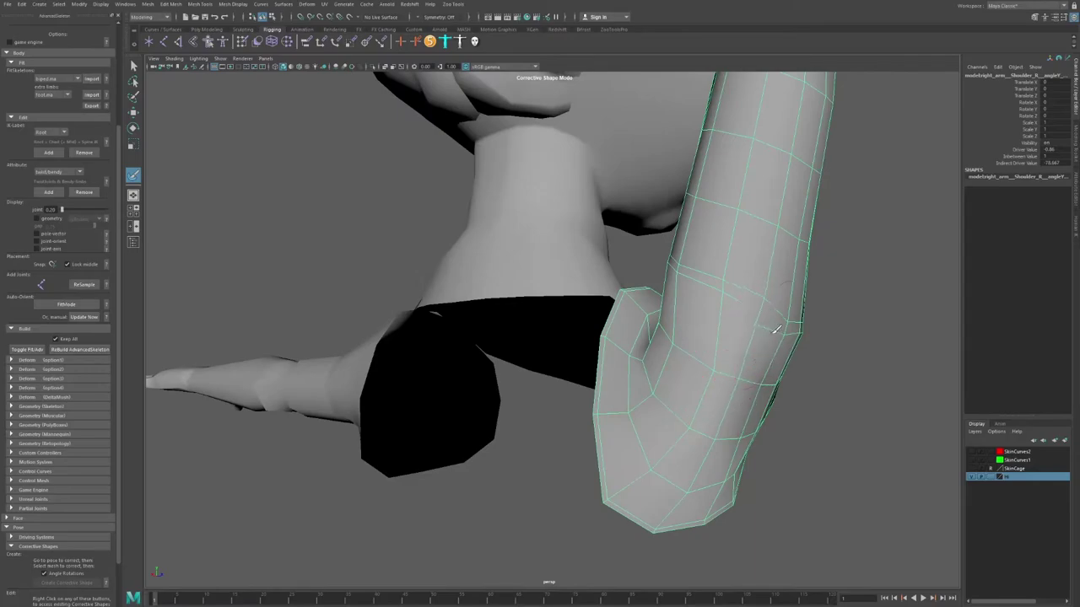
pyautogui.keyDown('alt'); pyautogui.moveTo(731, 402); pyautogui.dragTo(722, 364); pyautogui.keyUp('alt')
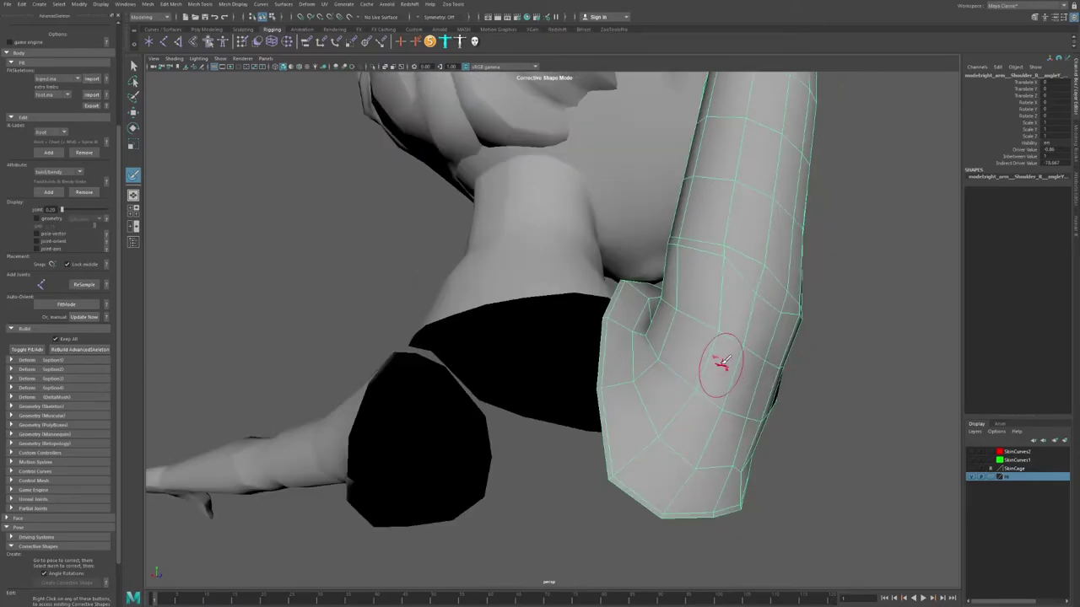
pyautogui.moveTo(722, 433)
pyautogui.keyDown('alt'); pyautogui.mouseDown()
pyautogui.moveTo(458, 453)
pyautogui.moveTo(506, 465)
pyautogui.mouseUp(); pyautogui.keyUp('alt')
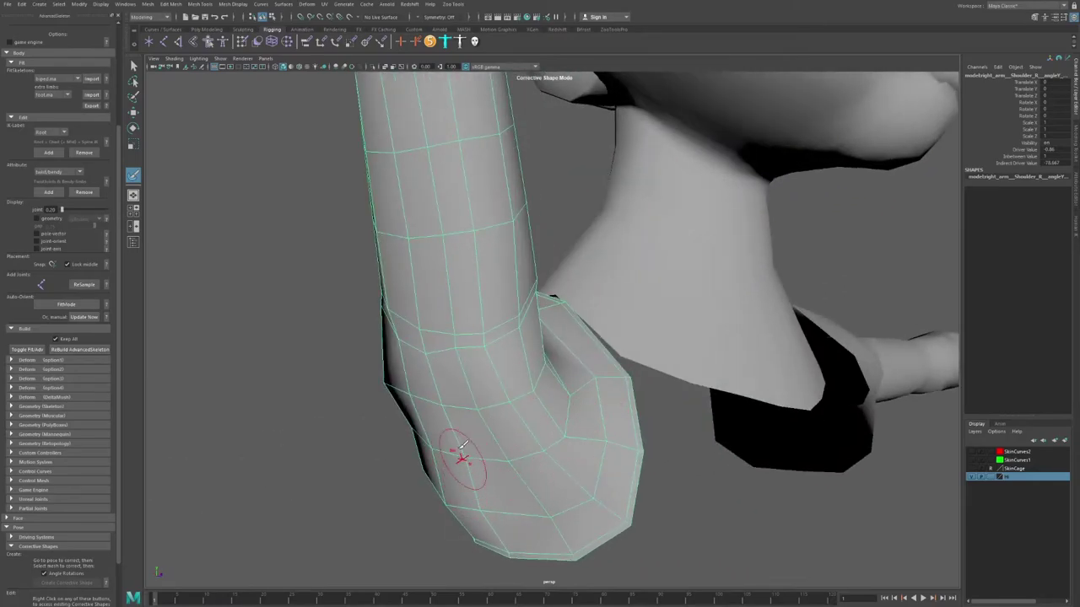
pyautogui.moveTo(514, 381)
pyautogui.keyDown('alt'); pyautogui.mouseDown()
pyautogui.moveTo(464, 381)
pyautogui.moveTo(475, 397)
pyautogui.moveTo(706, 362)
pyautogui.moveTo(603, 439)
pyautogui.moveTo(587, 428)
pyautogui.moveTo(607, 424)
pyautogui.mouseUp(); pyautogui.keyUp('alt')
pyautogui.click(133, 66)
pyautogui.keyDown('alt'); pyautogui.moveTo(607, 424); pyautogui.dragTo(601, 376, button='middle'); pyautogui.keyUp('alt')
pyautogui.keyDown('alt'); pyautogui.moveTo(600, 376); pyautogui.dragTo(599, 425, button='right'); pyautogui.keyUp('alt')
pyautogui.keyDown('alt'); pyautogui.moveTo(599, 424); pyautogui.dragTo(558, 384); pyautogui.keyUp('alt')
# Select the sunken edge in the armpit fold of the right arm mesh and move it upward.
pyautogui.press('F10')
pyautogui.click(496, 337)
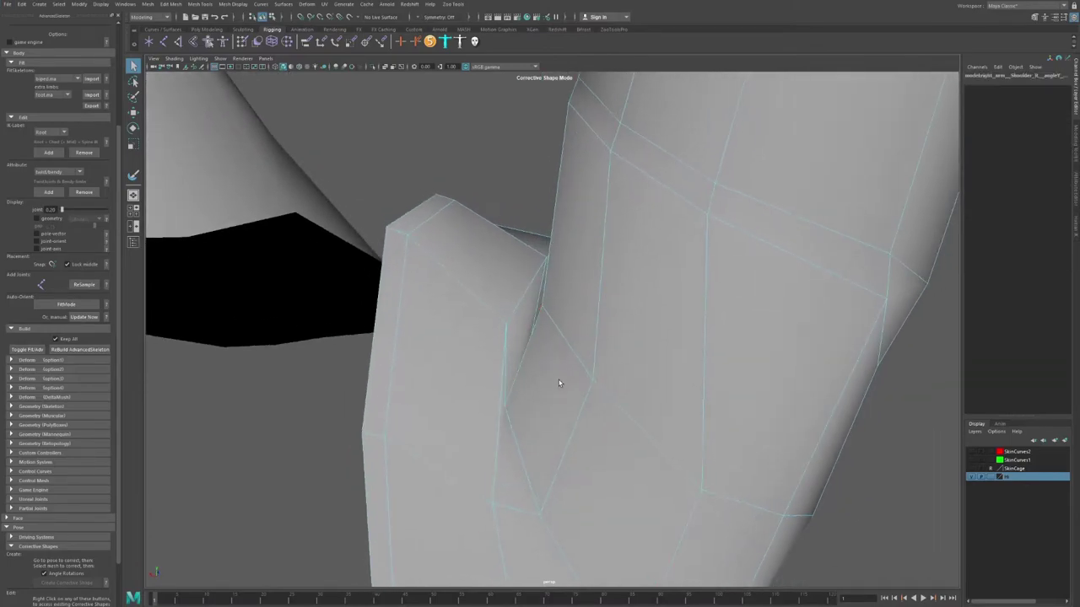
pyautogui.keyDown('alt'); pyautogui.moveTo(531, 340); pyautogui.dragTo(497, 380); pyautogui.keyUp('alt')
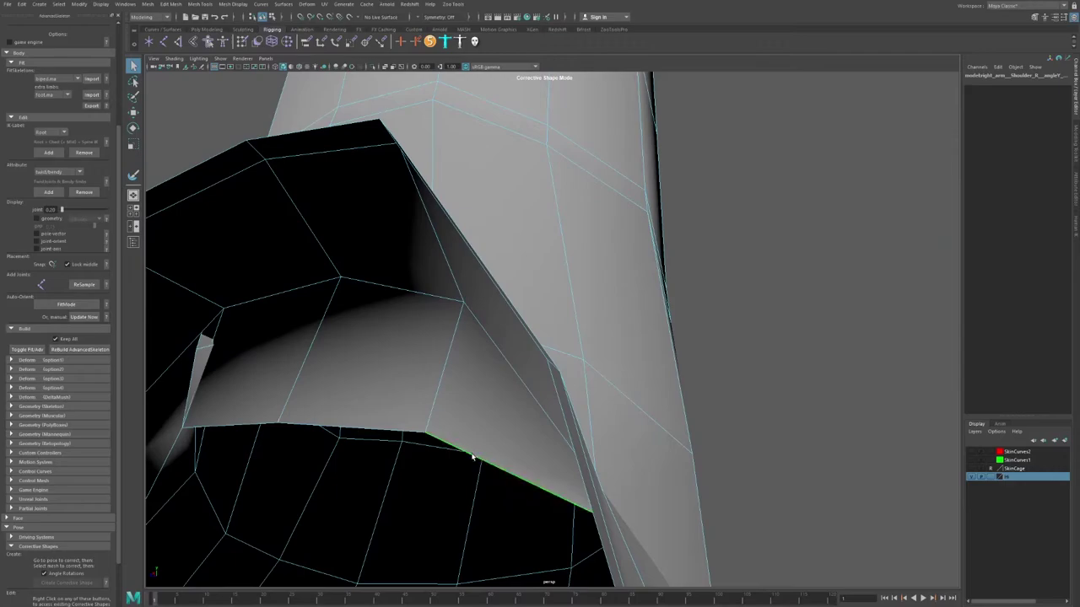
pyautogui.keyDown('alt'); pyautogui.moveTo(575, 399); pyautogui.dragTo(499, 397); pyautogui.keyUp('alt')
pyautogui.press('w')
pyautogui.keyDown('alt'); pyautogui.moveTo(625, 412); pyautogui.dragTo(524, 395, button='right'); pyautogui.keyUp('alt')
pyautogui.moveTo(547, 395); pyautogui.dragTo(571, 341)
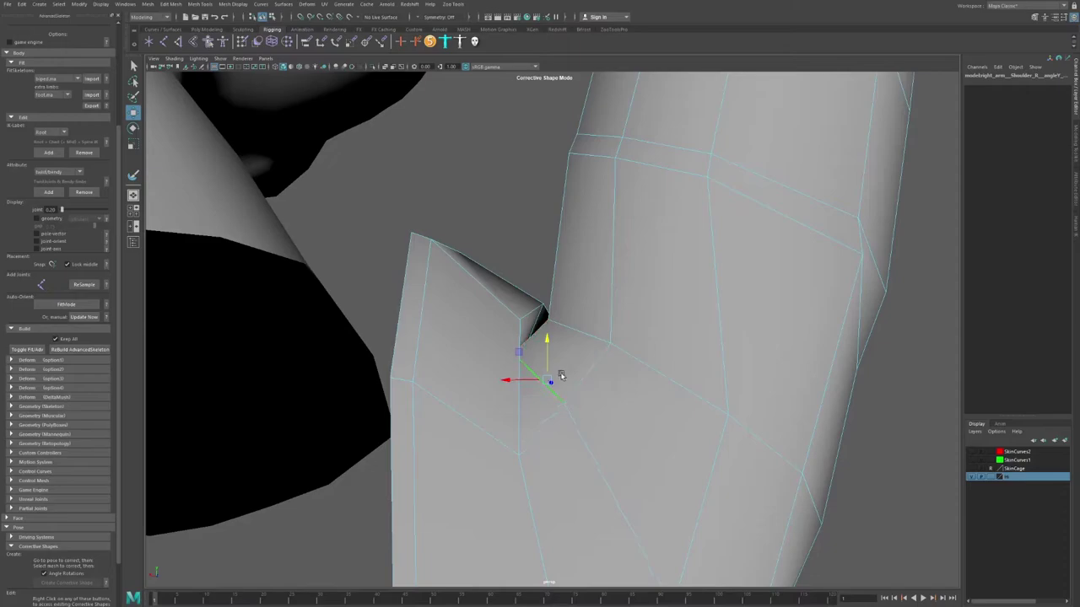
pyautogui.moveTo(579, 378); pyautogui.dragTo(550, 272)
# Reposition individual armpit vertices of the right arm's corrective mesh to open up the fold, and return to object mode.
pyautogui.keyDown('alt'); pyautogui.moveTo(552, 281); pyautogui.dragTo(662, 295); pyautogui.keyUp('alt')
pyautogui.keyDown('alt'); pyautogui.moveTo(519, 309); pyautogui.dragTo(549, 301); pyautogui.keyUp('alt')
pyautogui.moveTo(583, 310); pyautogui.dragTo(639, 262, button='right')
pyautogui.click(638, 263)
pyautogui.keyDown('alt'); pyautogui.moveTo(624, 274); pyautogui.dragTo(513, 323); pyautogui.keyUp('alt')
pyautogui.click(557, 320)
pyautogui.press('F8')
pyautogui.click(546, 329)
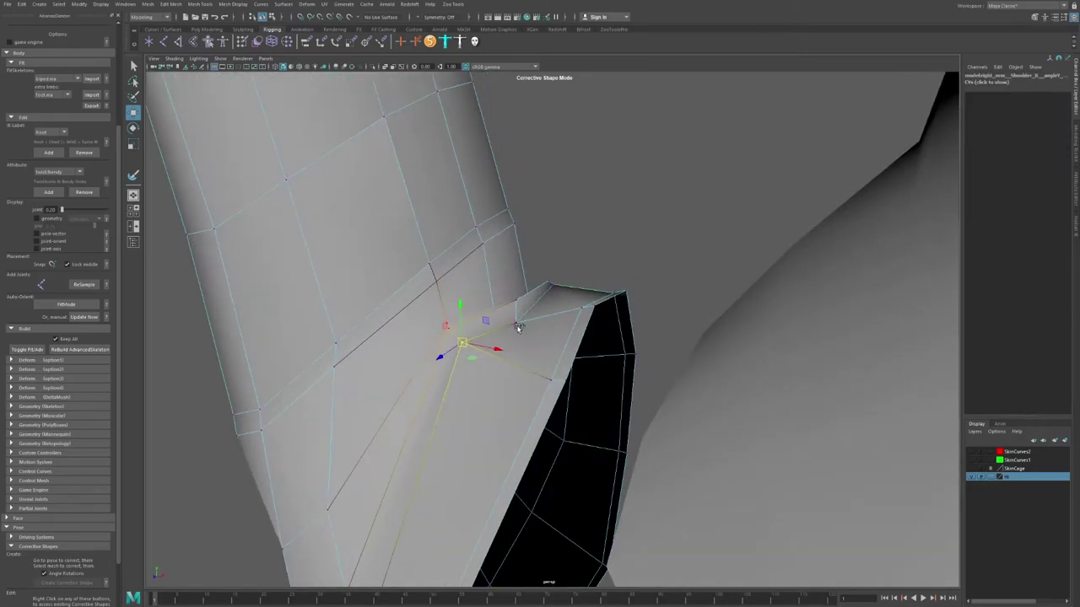
pyautogui.keyDown('alt'); pyautogui.moveTo(554, 282); pyautogui.dragTo(503, 278); pyautogui.keyUp('alt')
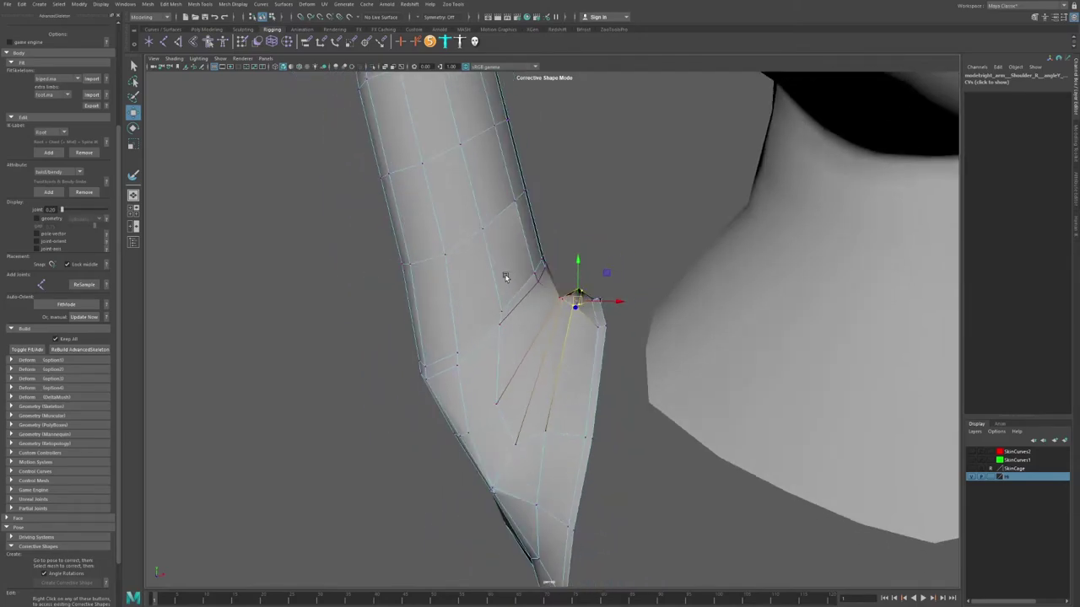
pyautogui.click(612, 265)
pyautogui.keyDown('alt'); pyautogui.moveTo(606, 291); pyautogui.dragTo(610, 335, button='right'); pyautogui.keyUp('alt')
pyautogui.click(551, 303)
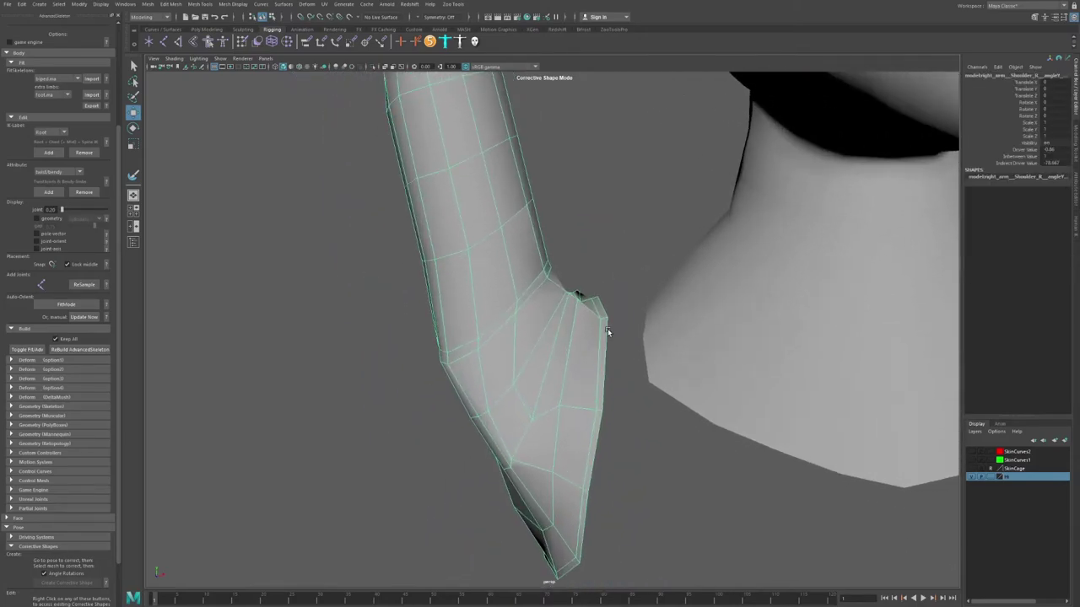
# Smooth the armpit area of the right arm's corrective mesh with the sculpting brush.
pyautogui.keyDown('alt'); pyautogui.moveTo(610, 335); pyautogui.dragTo(597, 330); pyautogui.keyUp('alt')
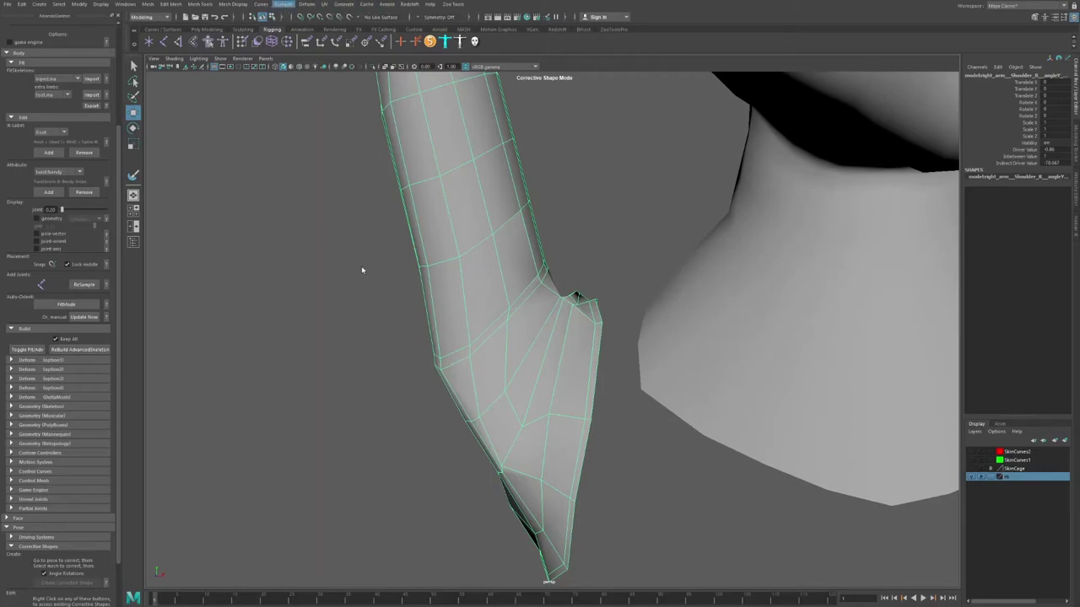
pyautogui.press('y')
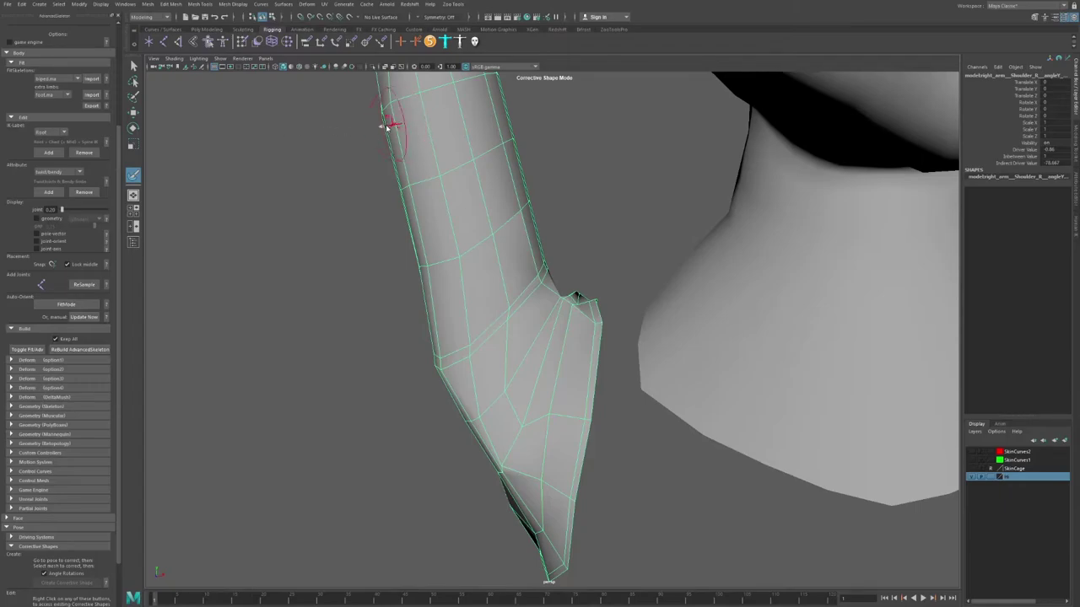
pyautogui.keyDown('alt'); pyautogui.moveTo(571, 327); pyautogui.dragTo(516, 393); pyautogui.keyUp('alt')
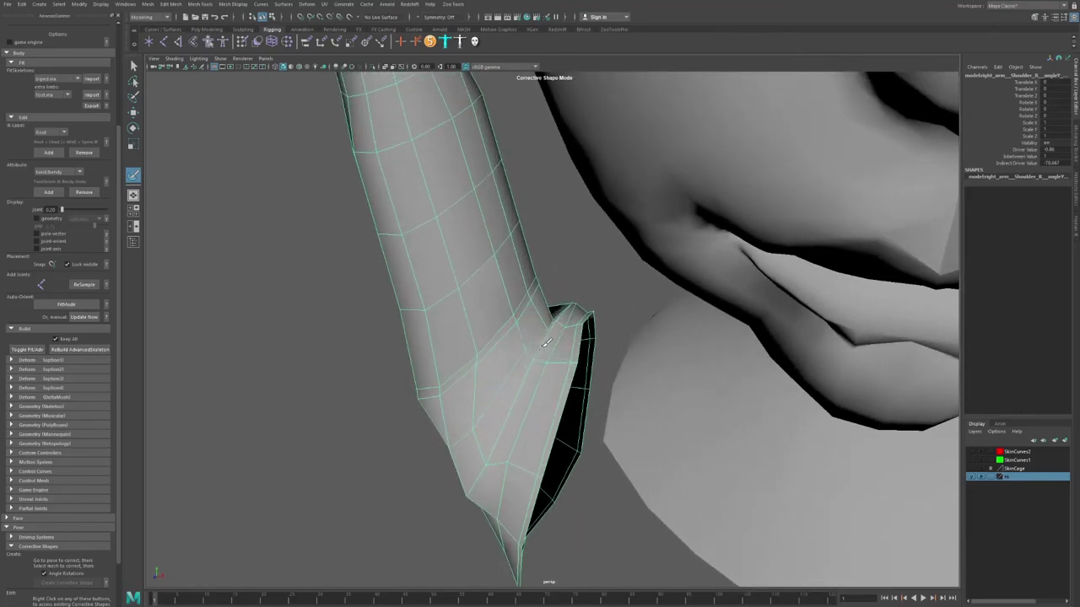
pyautogui.keyDown('alt'); pyautogui.moveTo(571, 313); pyautogui.dragTo(556, 381); pyautogui.keyUp('alt')
pyautogui.keyDown('alt'); pyautogui.moveTo(458, 382); pyautogui.dragTo(571, 355); pyautogui.keyUp('alt')
pyautogui.scroll(-2, 572, 355)
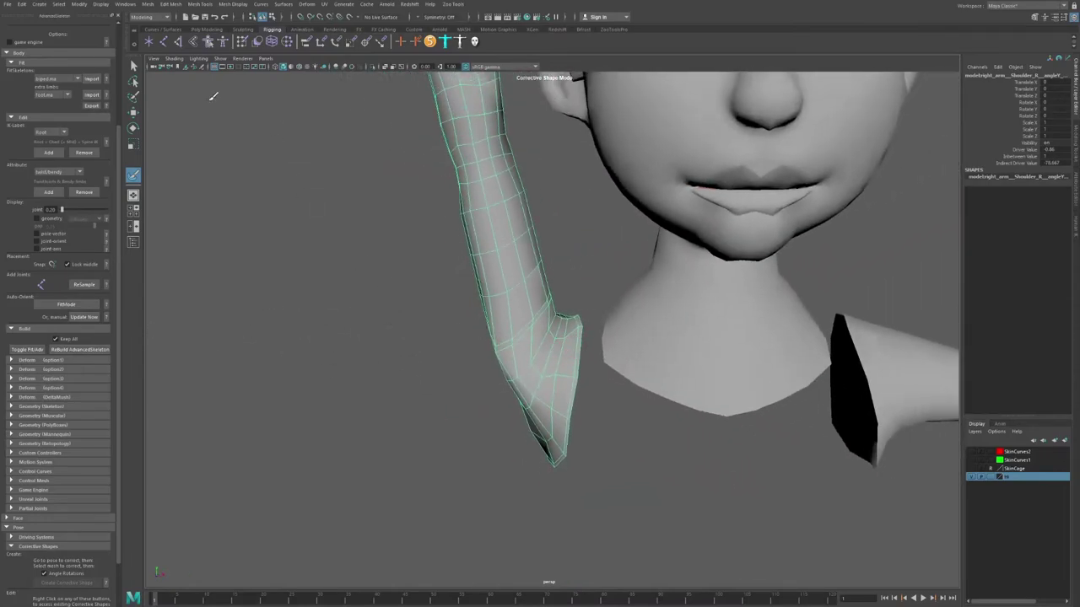
# Deselect the arm mesh and examine the corrected shoulder shape from close up and farther away.
pyautogui.click(135, 67)
pyautogui.scroll(-2, 547, 282)
pyautogui.click(548, 282)
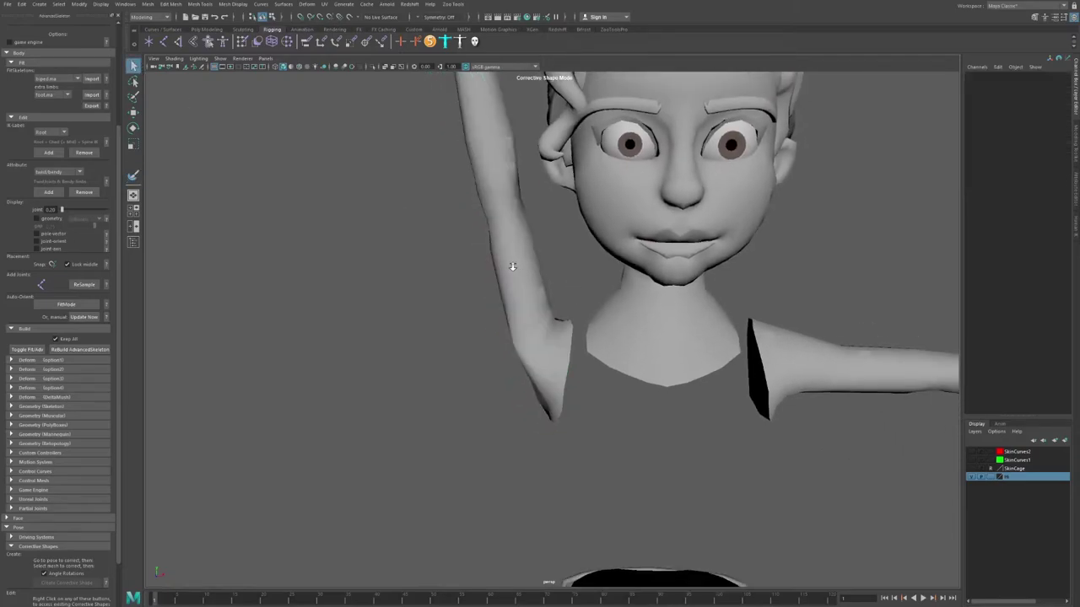
pyautogui.scroll(-1, 551, 300)
pyautogui.click(546, 305)
pyautogui.click(563, 307)
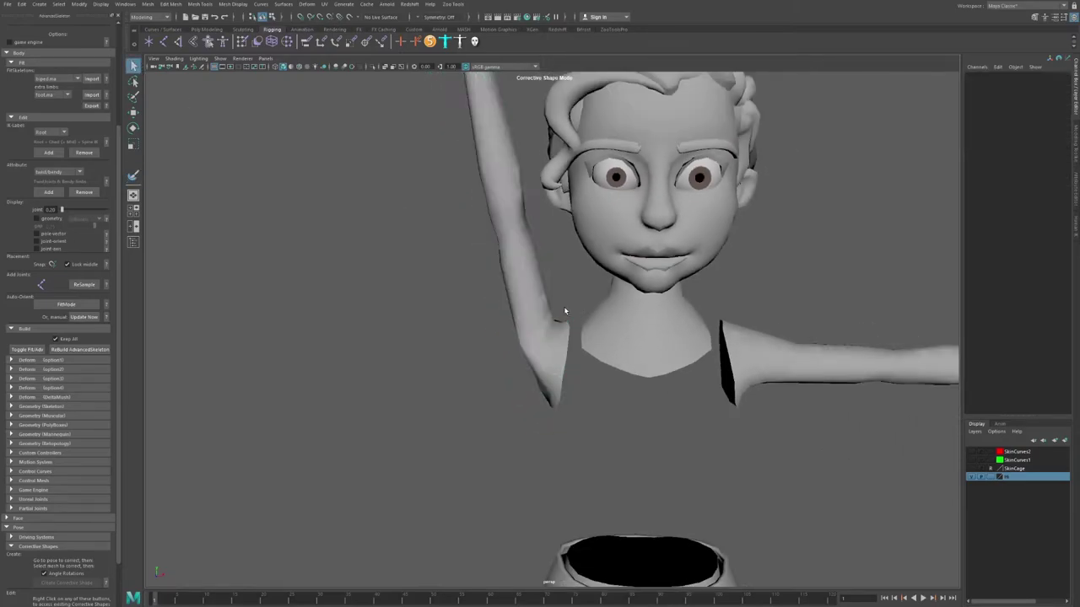
pyautogui.scroll(-4, 506, 282)
pyautogui.scroll(5, 506, 295)
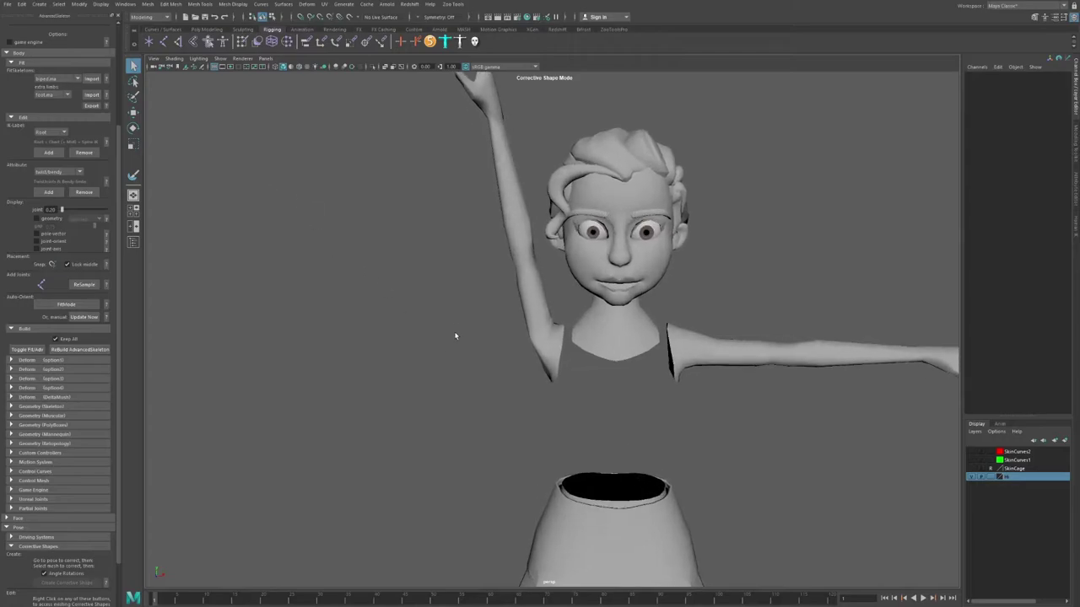
# Apply the sculpted corrective shape to the right arm mesh.
pyautogui.click(514, 290)
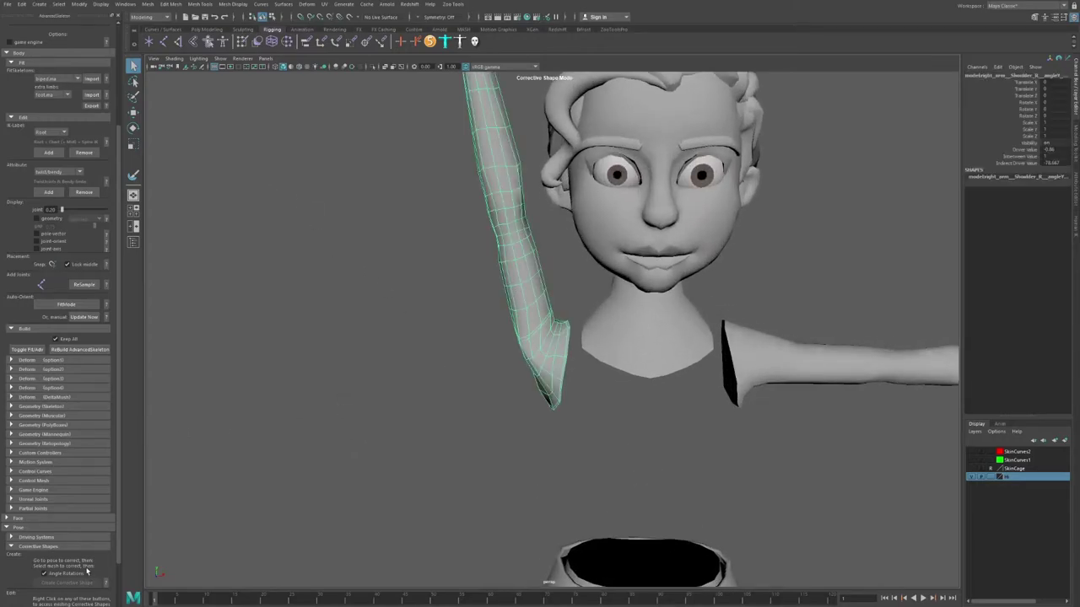
pyautogui.scroll(-3, 86, 572)
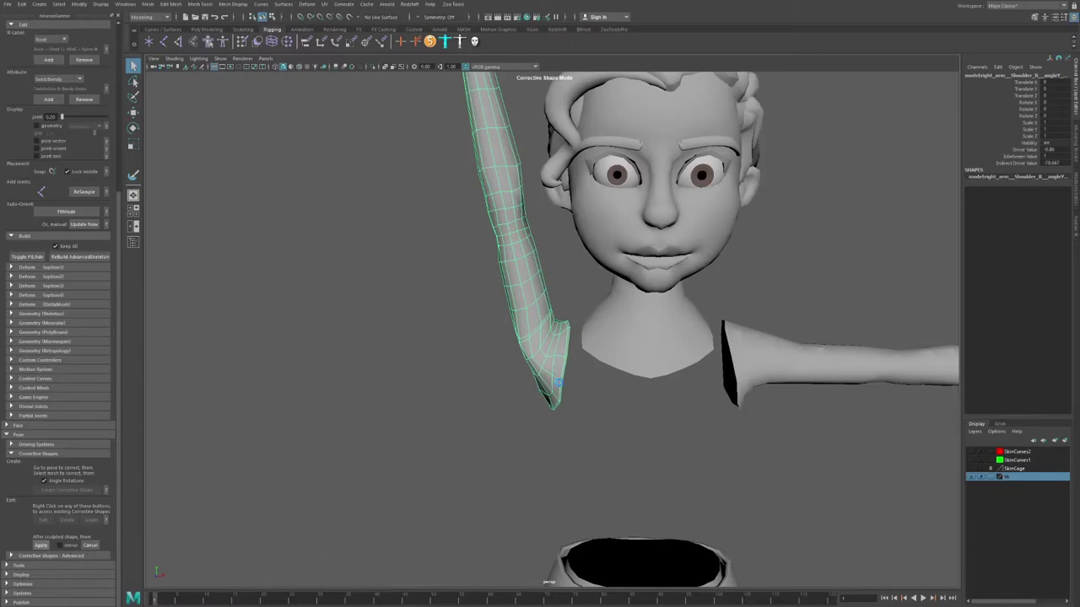
pyautogui.moveTo(527, 272); pyautogui.dragTo(568, 315)
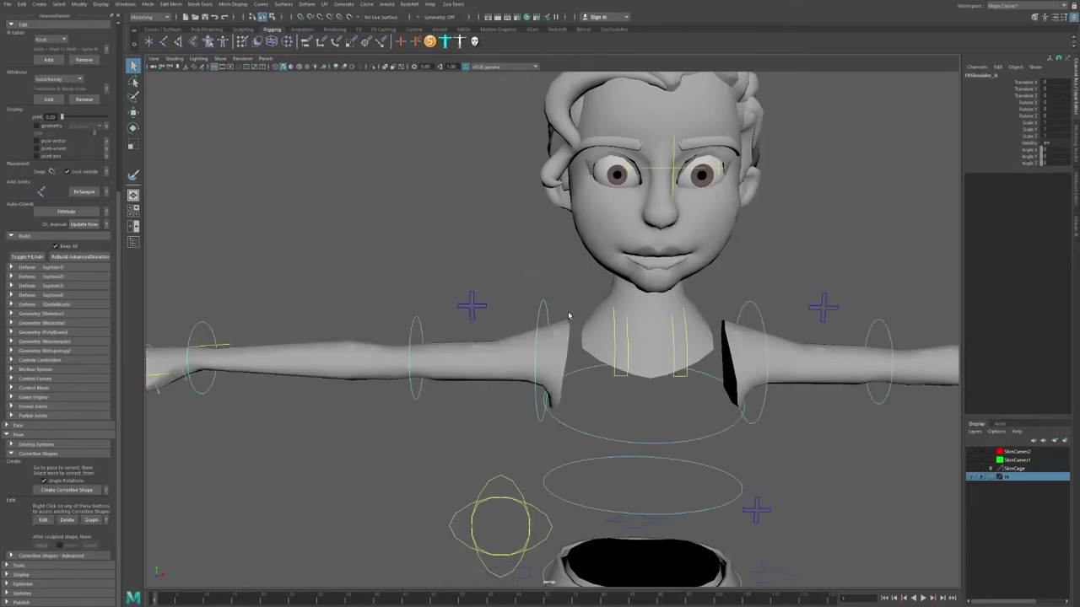
# Rotate the right FK shoulder control about Y so the arm points upward beside the head.
pyautogui.press('e')
pyautogui.keyDown('alt'); pyautogui.moveTo(569, 315); pyautogui.dragTo(526, 306, button='right'); pyautogui.keyUp('alt')
pyautogui.keyDown('alt'); pyautogui.moveTo(525, 306); pyautogui.dragTo(522, 317, button='middle'); pyautogui.keyUp('alt')
pyautogui.moveTo(554, 333); pyautogui.dragTo(540, 366)
pyautogui.press('w')
pyautogui.scroll(-2, 534, 342)
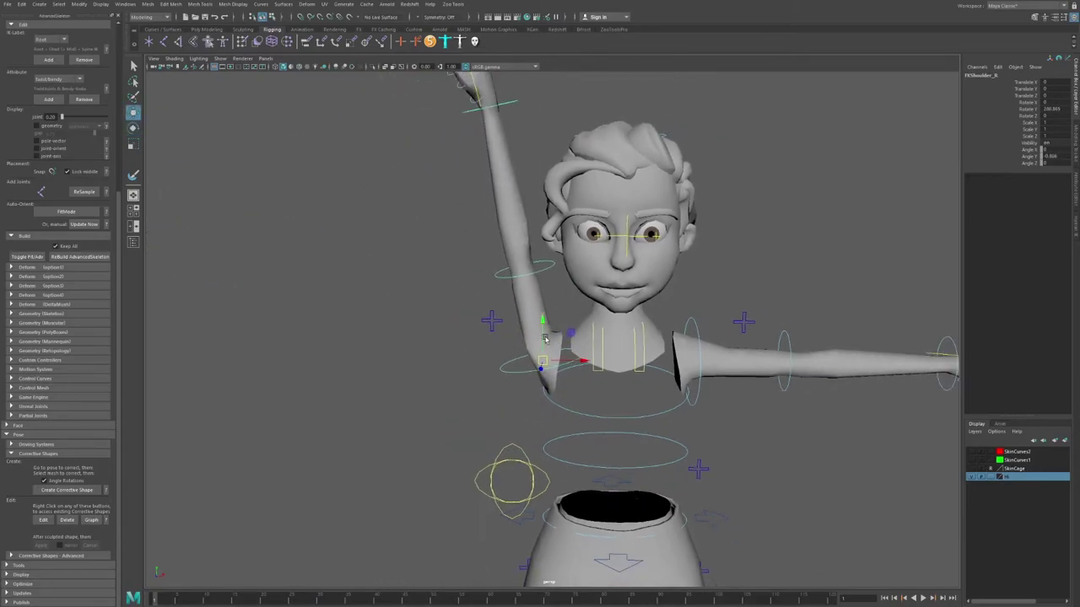
# Bring the hidden shirt mesh back into view and inspect it around the raised right shoulder.
pyautogui.click(523, 338)
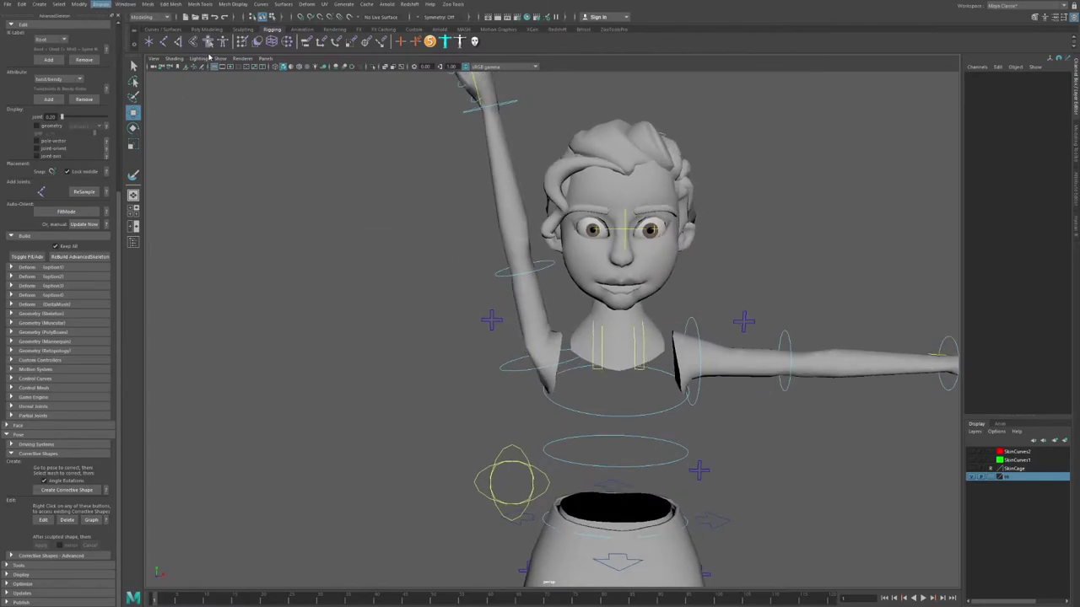
pyautogui.scroll(4, 571, 318)
pyautogui.click(607, 335)
pyautogui.keyDown('alt'); pyautogui.moveTo(571, 318); pyautogui.dragTo(600, 329); pyautogui.keyUp('alt')
pyautogui.keyDown('alt'); pyautogui.moveTo(600, 329); pyautogui.dragTo(539, 262, button='middle'); pyautogui.keyUp('alt')
pyautogui.keyDown('alt'); pyautogui.moveTo(540, 262); pyautogui.dragTo(503, 292); pyautogui.keyUp('alt')
pyautogui.keyDown('alt'); pyautogui.moveTo(467, 250); pyautogui.dragTo(492, 270, button='right'); pyautogui.keyUp('alt')
pyautogui.scroll(1, 530, 311)
# Try to create a corrective shape for the shirt mesh in the raised-arm pose.
pyautogui.click(547, 253)
pyautogui.keyDown('alt'); pyautogui.moveTo(516, 268); pyautogui.dragTo(555, 267); pyautogui.keyUp('alt')
pyautogui.click(590, 309)
pyautogui.scroll(2, 558, 263)
pyautogui.click(564, 254)
pyautogui.click(569, 278)
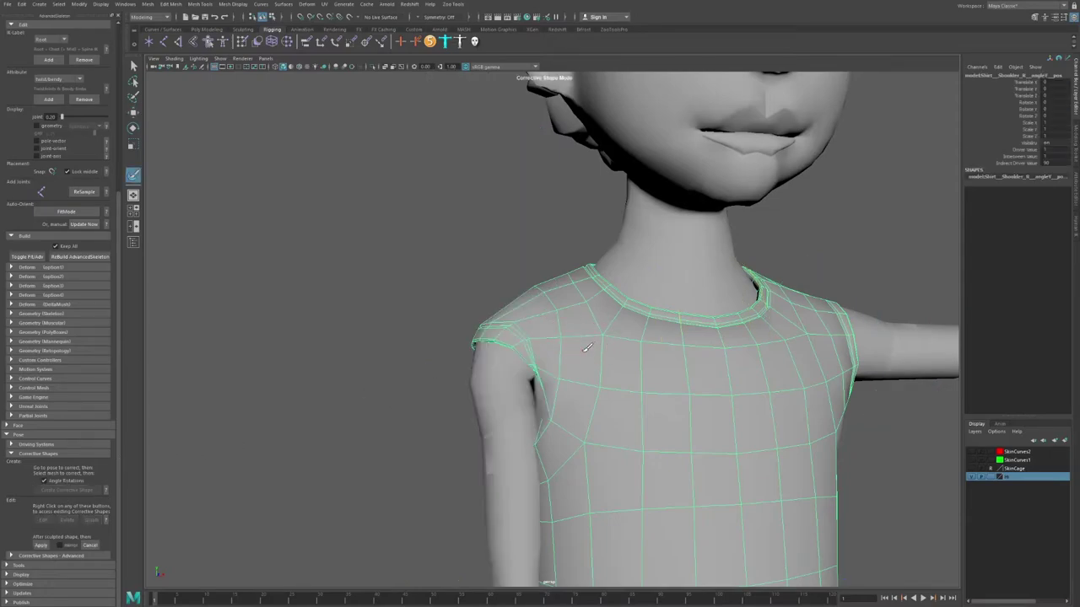
# Inspect the right arm's pose in the shirt's corrective mode and undo the creation of the shirt's corrective shape.
pyautogui.moveTo(588, 335)
pyautogui.keyDown('alt'); pyautogui.mouseDown()
pyautogui.moveTo(530, 335)
pyautogui.moveTo(556, 329)
pyautogui.mouseUp(); pyautogui.keyUp('alt')
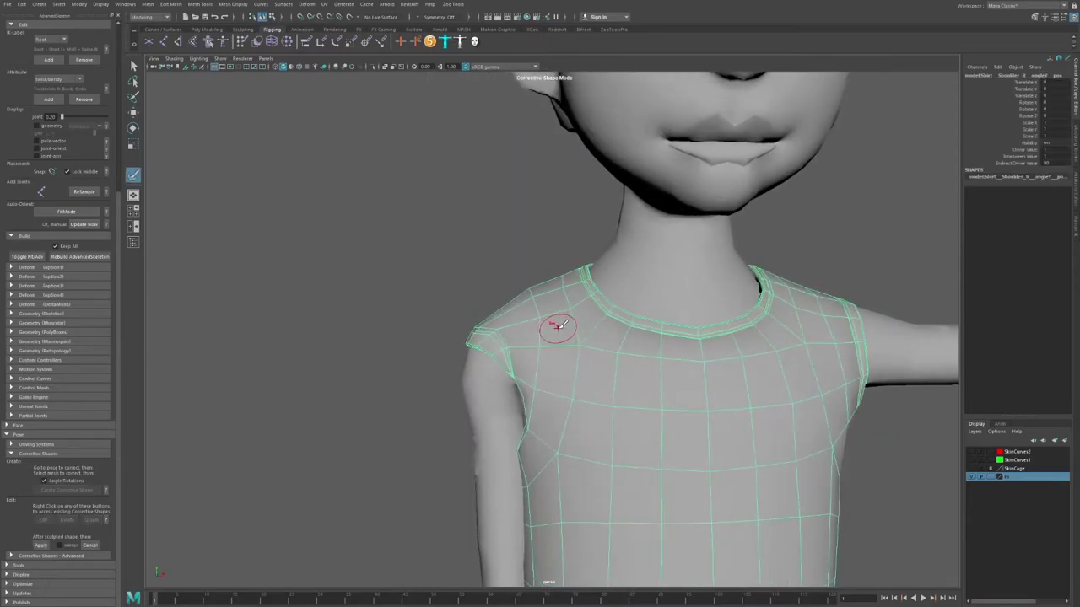
pyautogui.keyDown('alt'); pyautogui.moveTo(557, 328); pyautogui.dragTo(465, 291, button='right'); pyautogui.keyUp('alt')
pyautogui.keyDown('alt'); pyautogui.moveTo(465, 291); pyautogui.dragTo(486, 302); pyautogui.keyUp('alt')
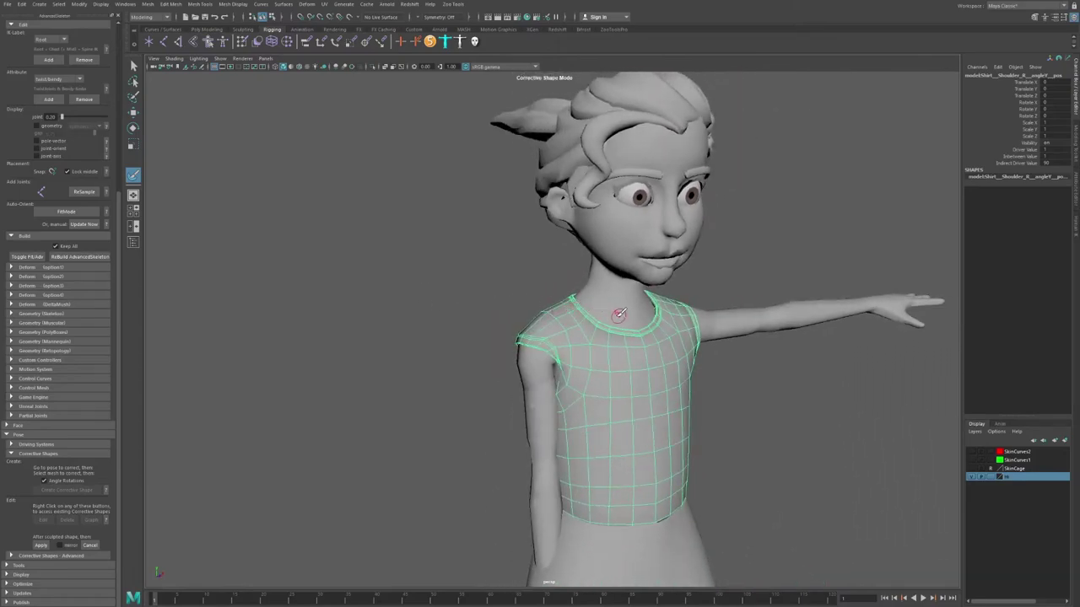
pyautogui.keyDown('alt'); pyautogui.moveTo(539, 318); pyautogui.dragTo(628, 355, button='right'); pyautogui.keyUp('alt')
pyautogui.hotkey('ctrl', 'z')
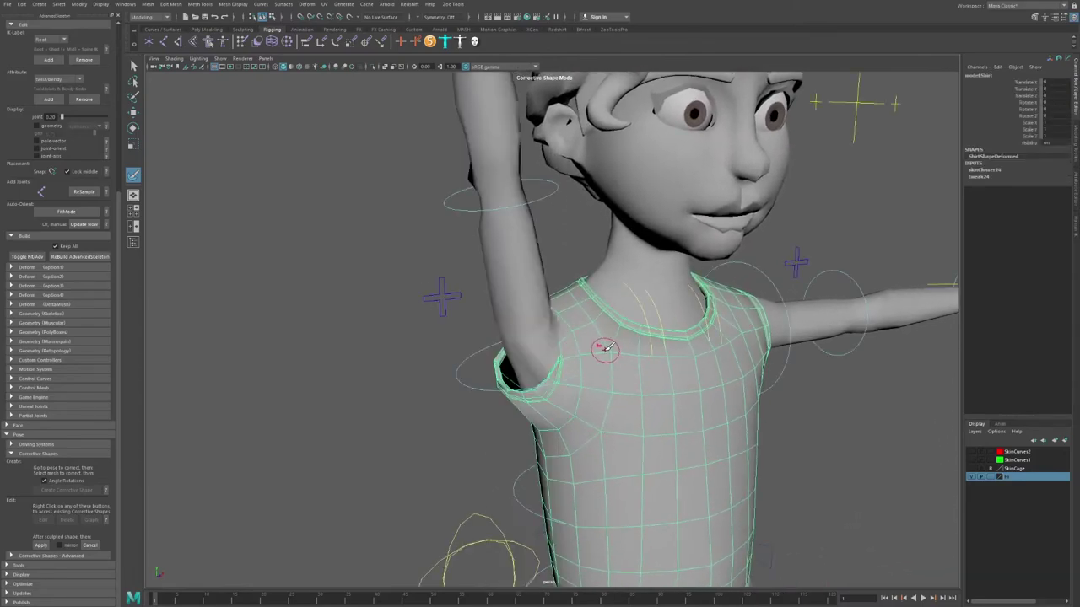
pyautogui.keyDown('alt'); pyautogui.moveTo(571, 324); pyautogui.dragTo(561, 317); pyautogui.keyUp('alt')
pyautogui.press('w')
pyautogui.click(432, 275)
pyautogui.click(460, 377)
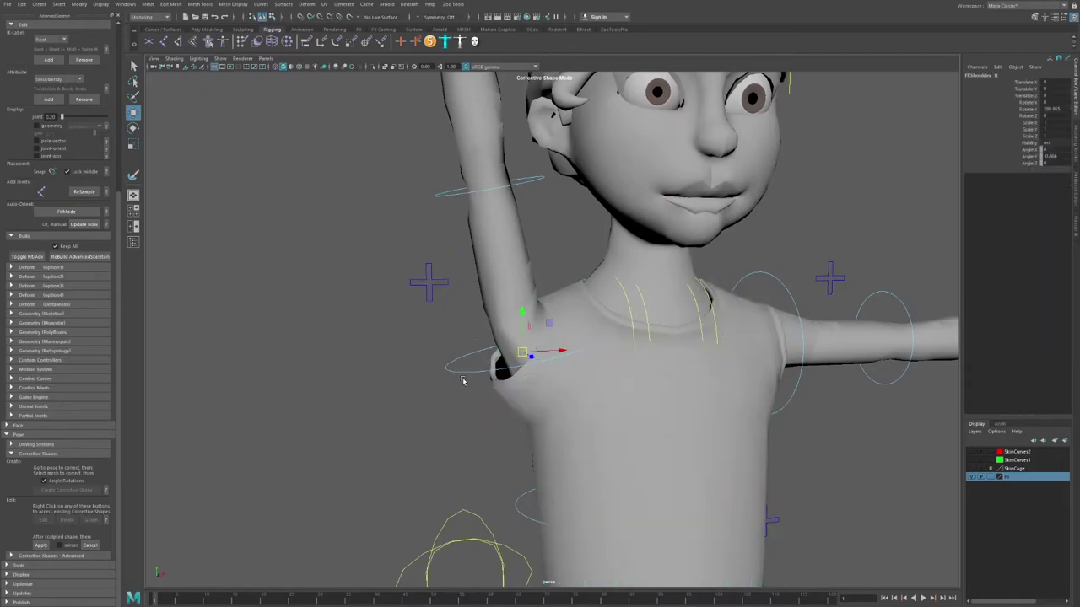
pyautogui.hotkey('alt', 's')
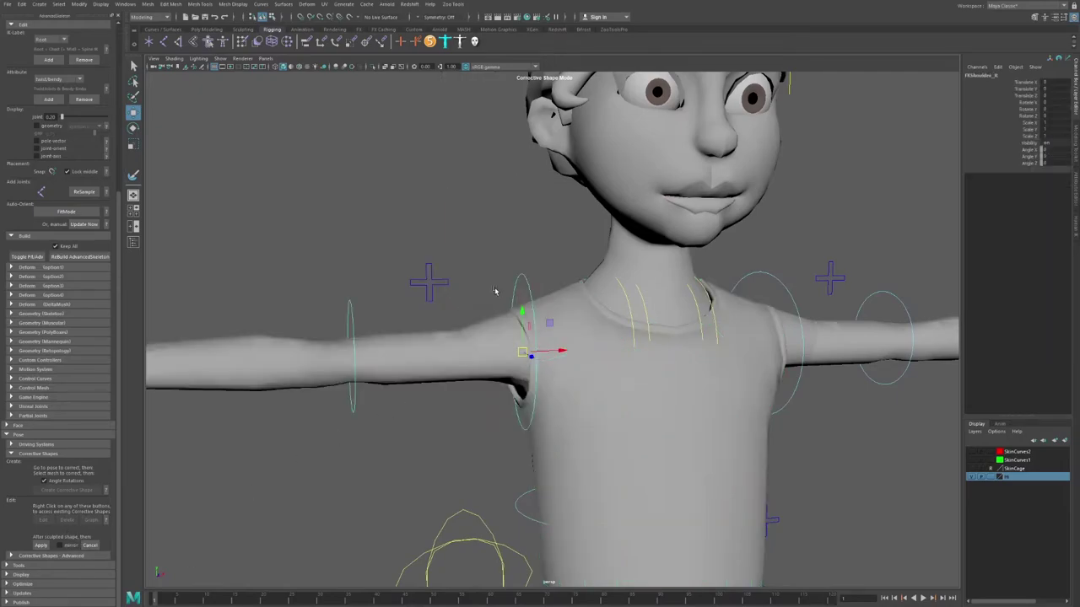
pyautogui.press('e')
pyautogui.moveTo(495, 325); pyautogui.dragTo(540, 319)
pyautogui.press('w')
pyautogui.click(558, 293)
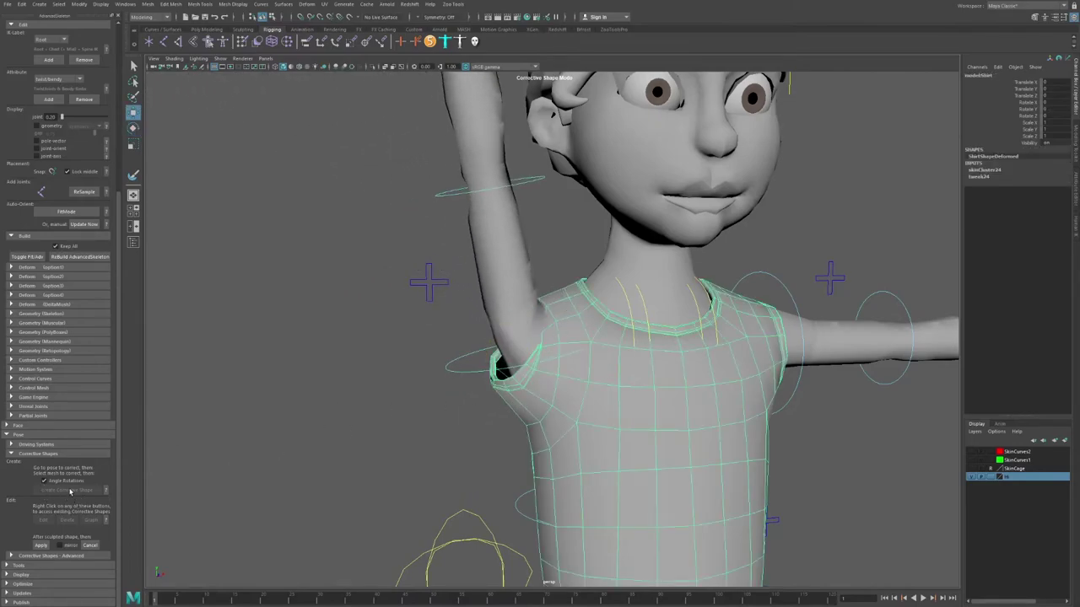
pyautogui.keyDown('alt'); pyautogui.moveTo(293, 431); pyautogui.dragTo(224, 419, button='right'); pyautogui.keyUp('alt')
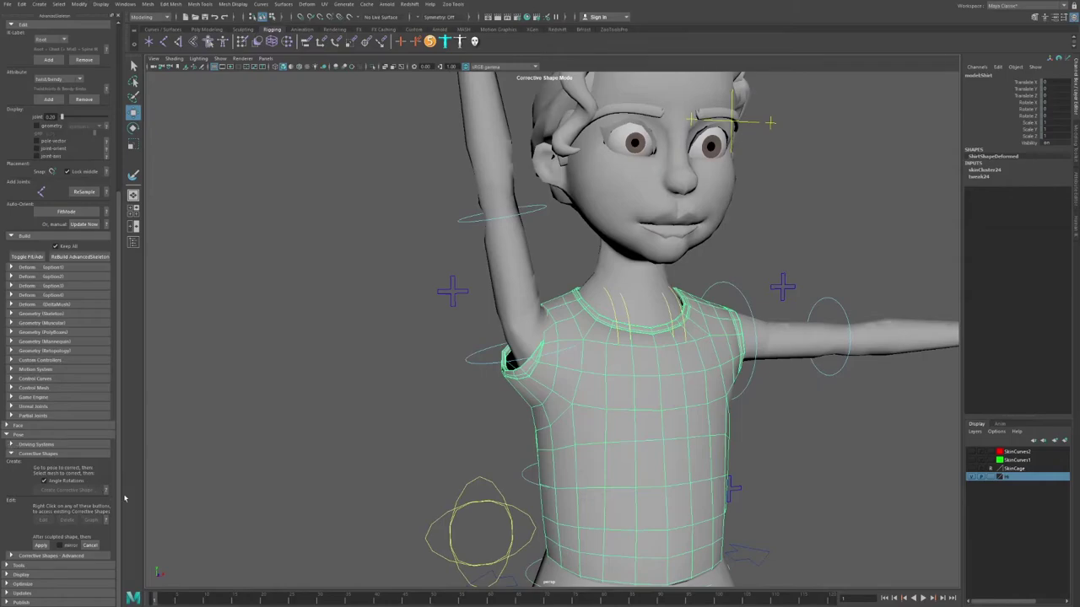
# Cancel the pending corrective shape and rotate the right FK shoulder control about Y so the arm points upward again.
pyautogui.click(91, 546)
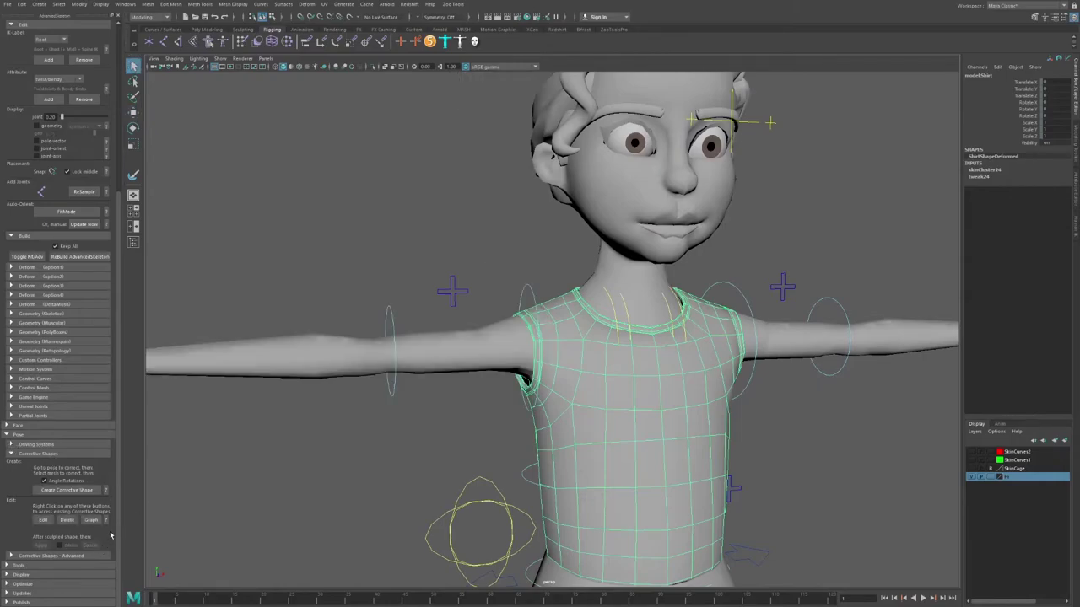
pyautogui.click(526, 296)
pyautogui.press('e')
pyautogui.moveTo(500, 316); pyautogui.dragTo(572, 312)
# Create a corrective shape for the shirt in the raised-arm pose and sculpt it around the right shoulder and armhole.
pyautogui.press('w')
pyautogui.click(590, 333)
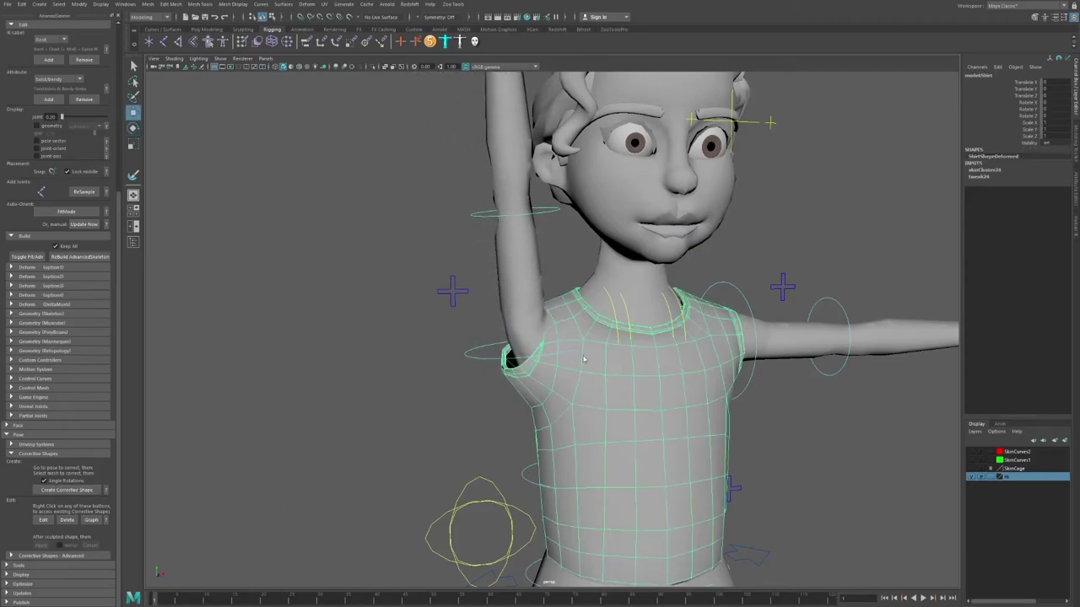
pyautogui.keyDown('alt'); pyautogui.moveTo(558, 393); pyautogui.dragTo(611, 388, button='right'); pyautogui.keyUp('alt')
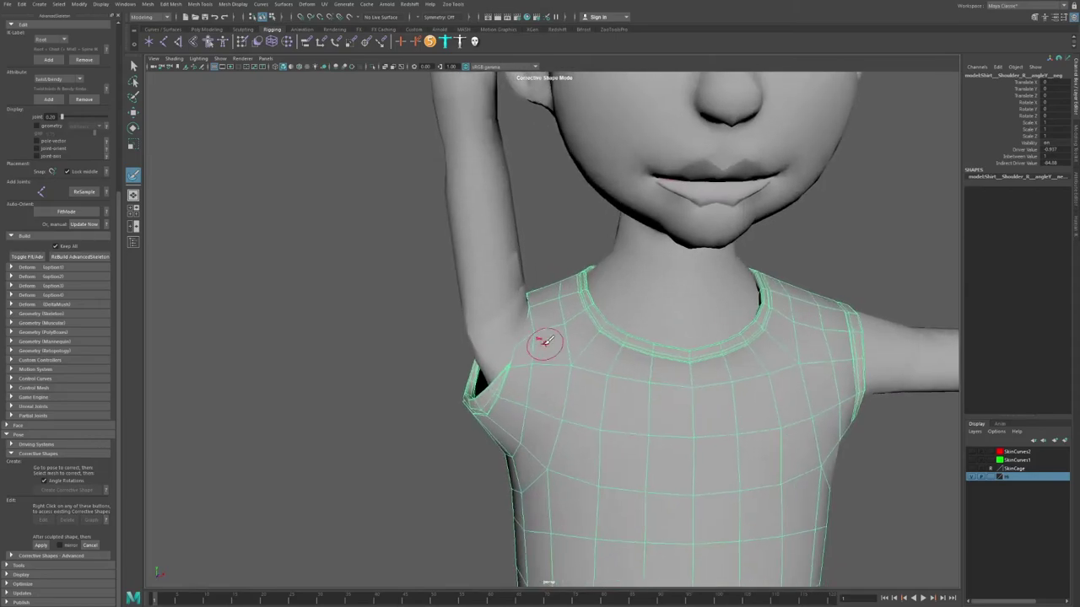
pyautogui.keyDown('alt'); pyautogui.moveTo(546, 342); pyautogui.dragTo(542, 338); pyautogui.keyUp('alt')
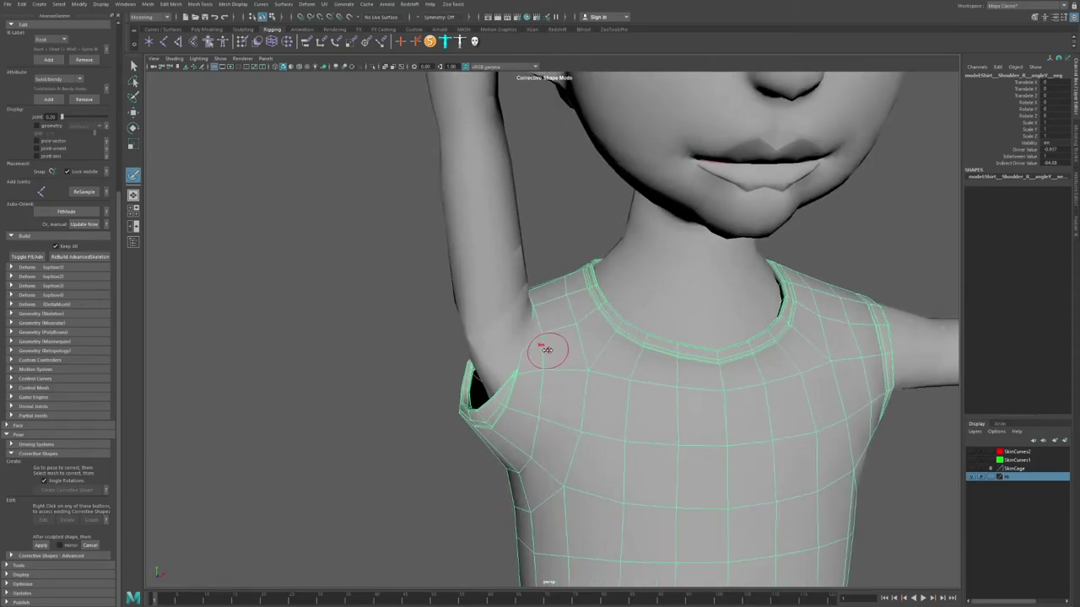
pyautogui.moveTo(544, 353); pyautogui.dragTo(550, 357)
pyautogui.keyDown('alt'); pyautogui.moveTo(535, 306); pyautogui.dragTo(622, 313); pyautogui.keyUp('alt')
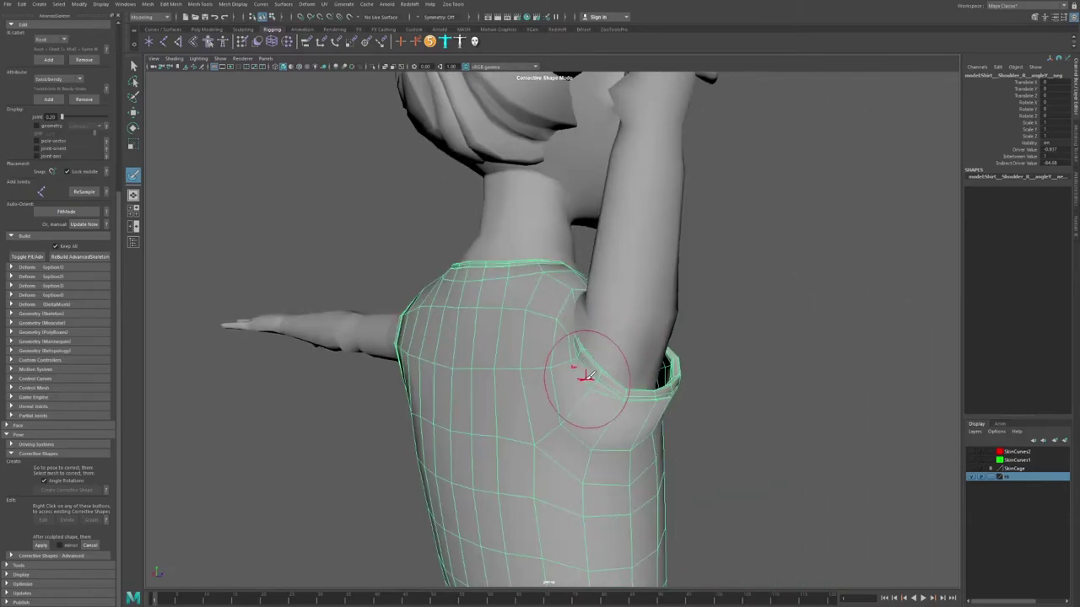
pyautogui.keyDown('alt'); pyautogui.moveTo(620, 390); pyautogui.dragTo(499, 347); pyautogui.keyUp('alt')
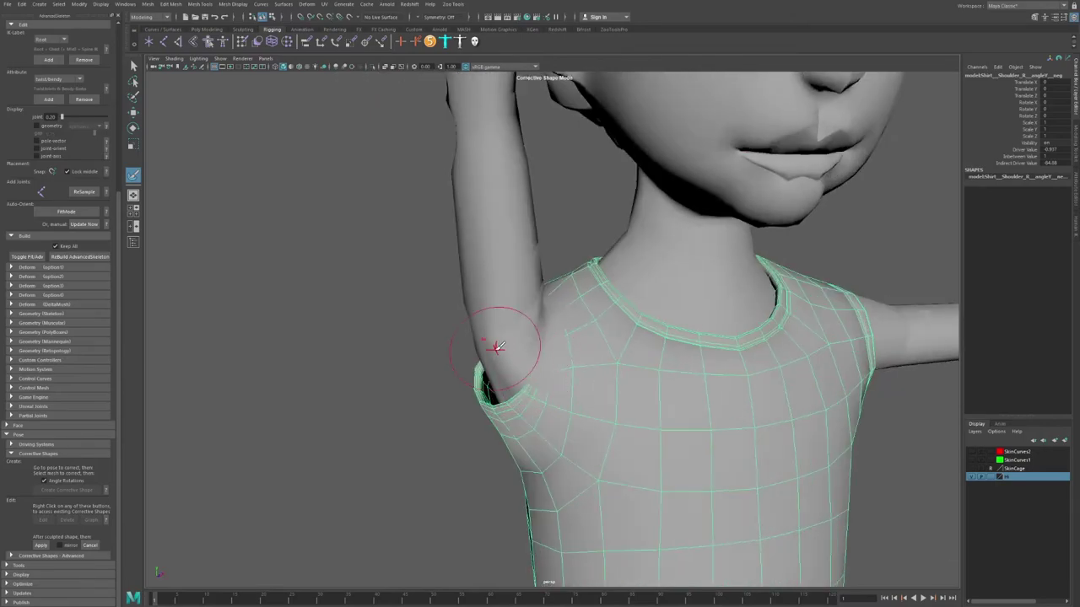
# Hide the right arm mesh to expose the armhole and select the shirt's corrective mesh.
pyautogui.click(473, 184)
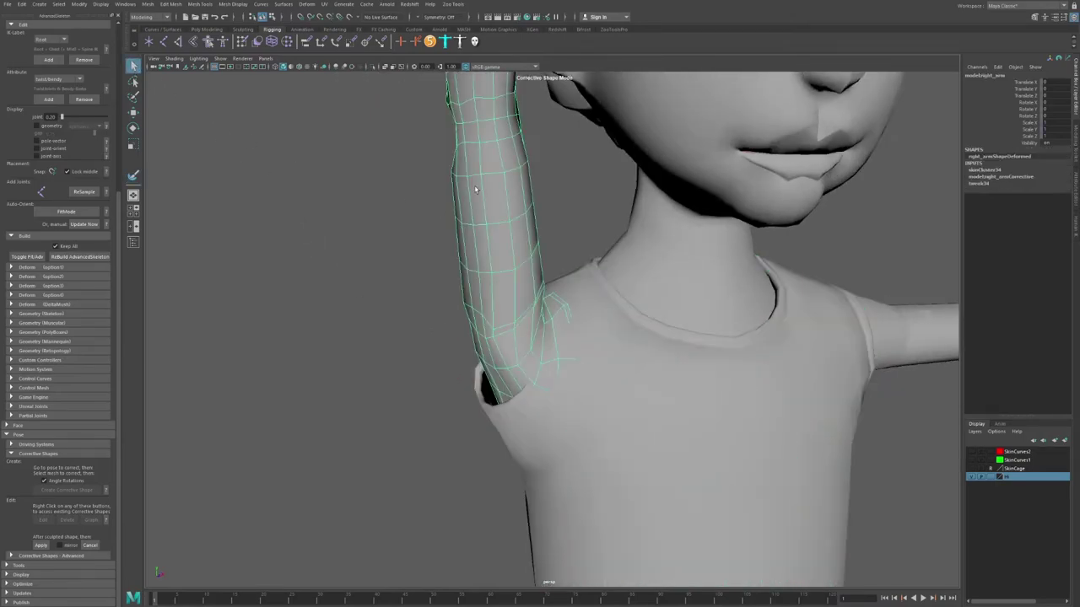
pyautogui.press('Delete')
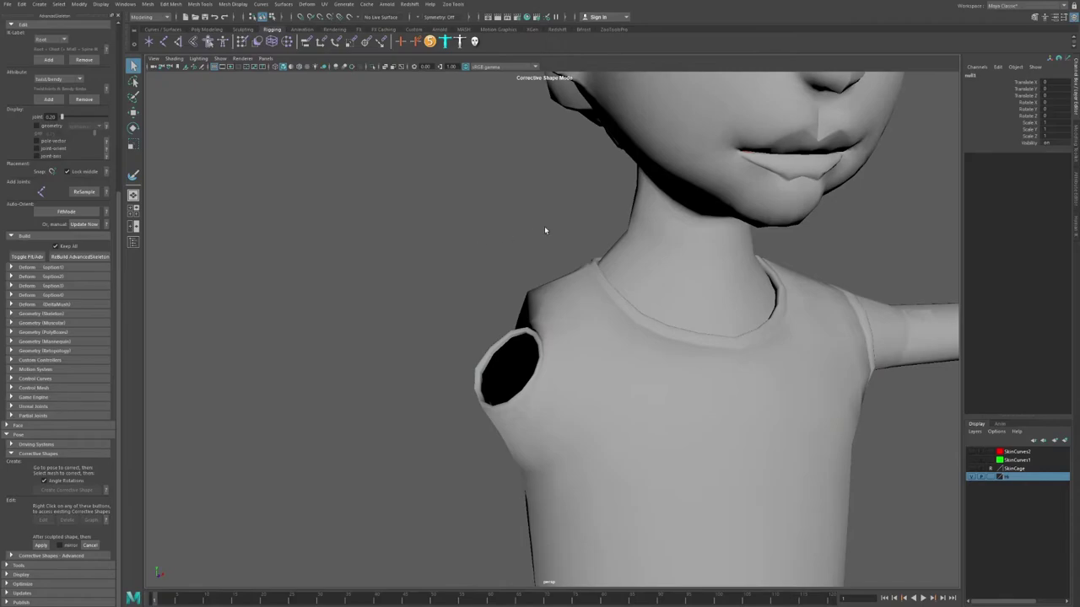
pyautogui.keyDown('alt'); pyautogui.moveTo(509, 206); pyautogui.dragTo(453, 266); pyautogui.keyUp('alt')
pyautogui.click(578, 309)
pyautogui.keyDown('alt'); pyautogui.moveTo(513, 295); pyautogui.dragTo(643, 386); pyautogui.keyUp('alt')
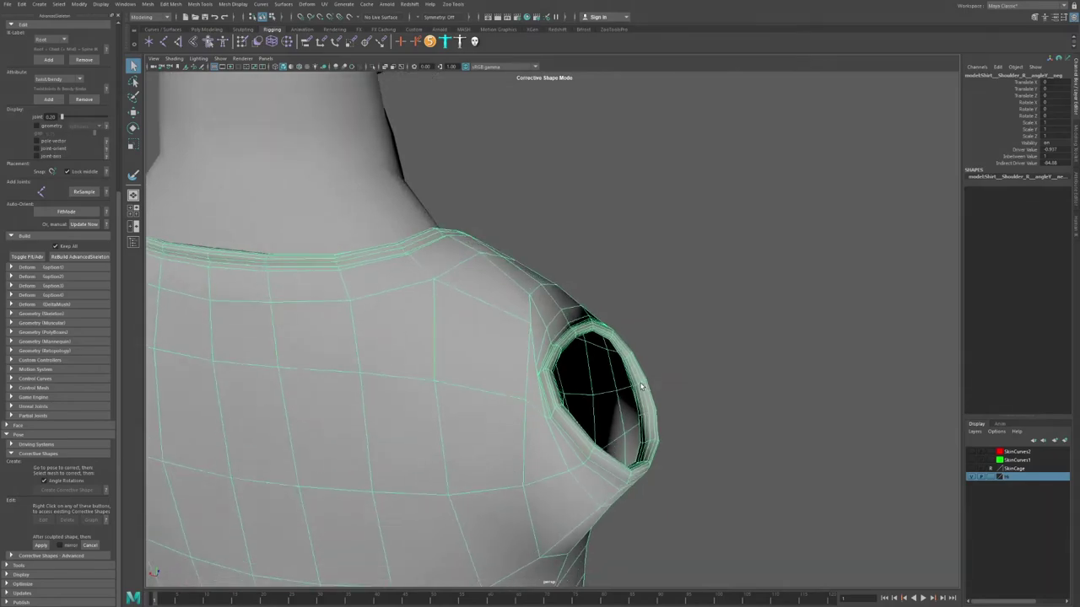
pyautogui.keyDown('alt'); pyautogui.moveTo(543, 388); pyautogui.dragTo(556, 364); pyautogui.keyUp('alt')
# Select the shirt vertices around the top of the right armhole with soft selection, raise them to reopen it, and return to object mode.
pyautogui.press('F9')
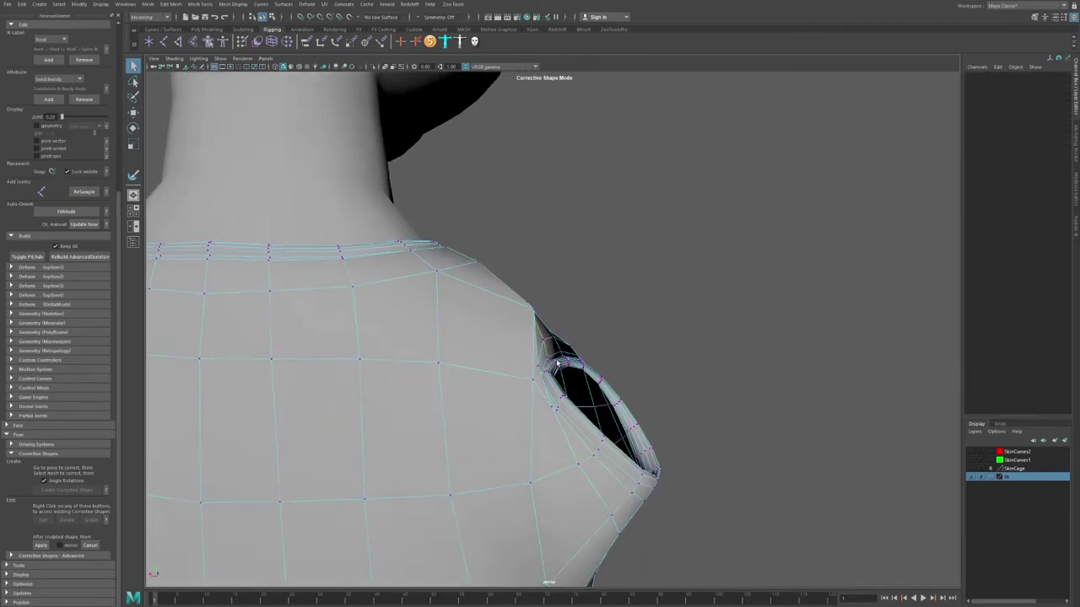
pyautogui.moveTo(532, 399); pyautogui.dragTo(534, 401)
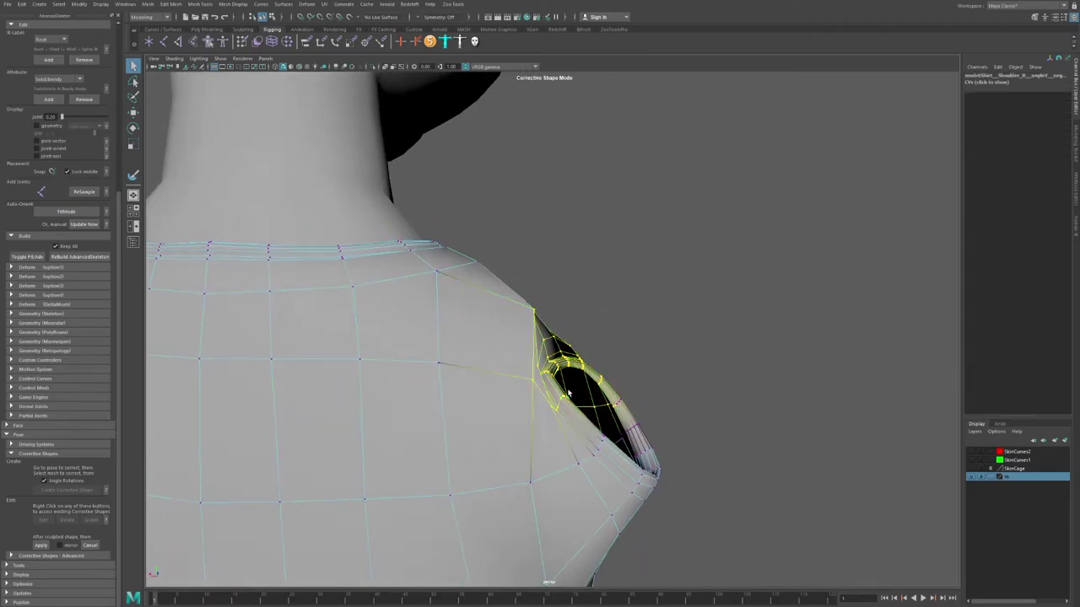
pyautogui.moveTo(558, 355); pyautogui.dragTo(630, 389)
pyautogui.press('w')
pyautogui.keyDown('alt'); pyautogui.moveTo(563, 354); pyautogui.dragTo(566, 297); pyautogui.keyUp('alt')
pyautogui.keyDown('alt'); pyautogui.moveTo(567, 298); pyautogui.dragTo(602, 289); pyautogui.keyUp('alt')
pyautogui.press('e')
pyautogui.press('w')
pyautogui.click(644, 265)
pyautogui.scroll(-3, 644, 266)
pyautogui.click(591, 264)
pyautogui.moveTo(602, 289); pyautogui.dragTo(656, 237, button='right')
pyautogui.click(656, 237)
pyautogui.keyDown('alt'); pyautogui.moveTo(656, 237); pyautogui.dragTo(607, 281); pyautogui.keyUp('alt')
pyautogui.click(534, 250)
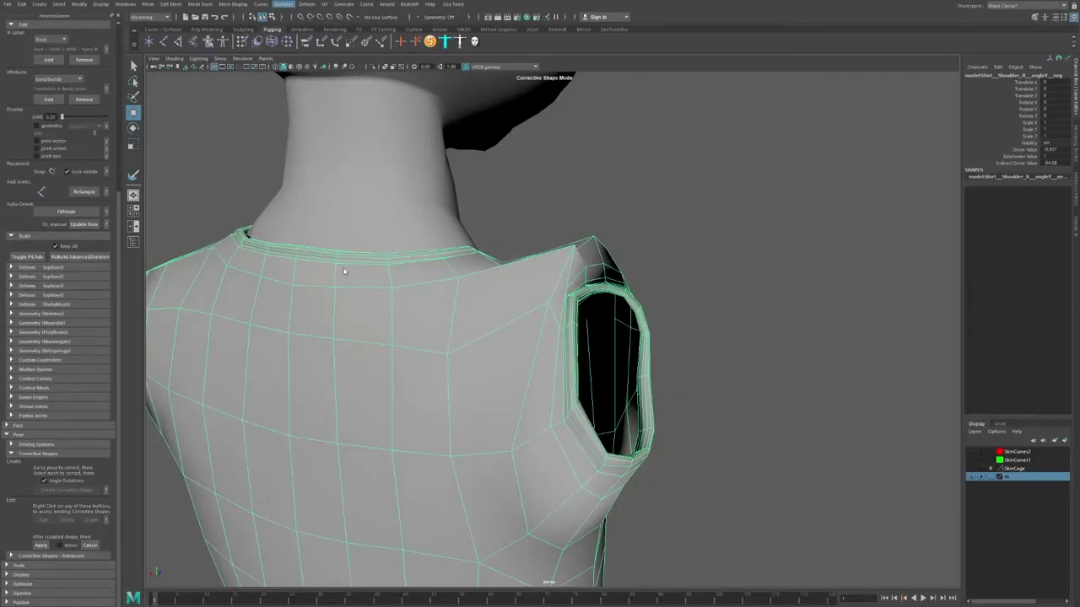
# Sculpt the shirt around the raised right armhole to even out the shoulder and armhole edge.
pyautogui.press('y')
pyautogui.moveTo(557, 244)
pyautogui.keyDown('alt'); pyautogui.mouseDown()
pyautogui.moveTo(524, 271)
pyautogui.moveTo(542, 272)
pyautogui.moveTo(548, 292)
pyautogui.moveTo(621, 250)
pyautogui.moveTo(683, 284)
pyautogui.moveTo(663, 315)
pyautogui.moveTo(621, 289)
pyautogui.moveTo(463, 241)
pyautogui.moveTo(430, 290)
pyautogui.moveTo(863, 402)
pyautogui.moveTo(533, 257)
pyautogui.mouseUp(); pyautogui.keyUp('alt')
pyautogui.press('b')
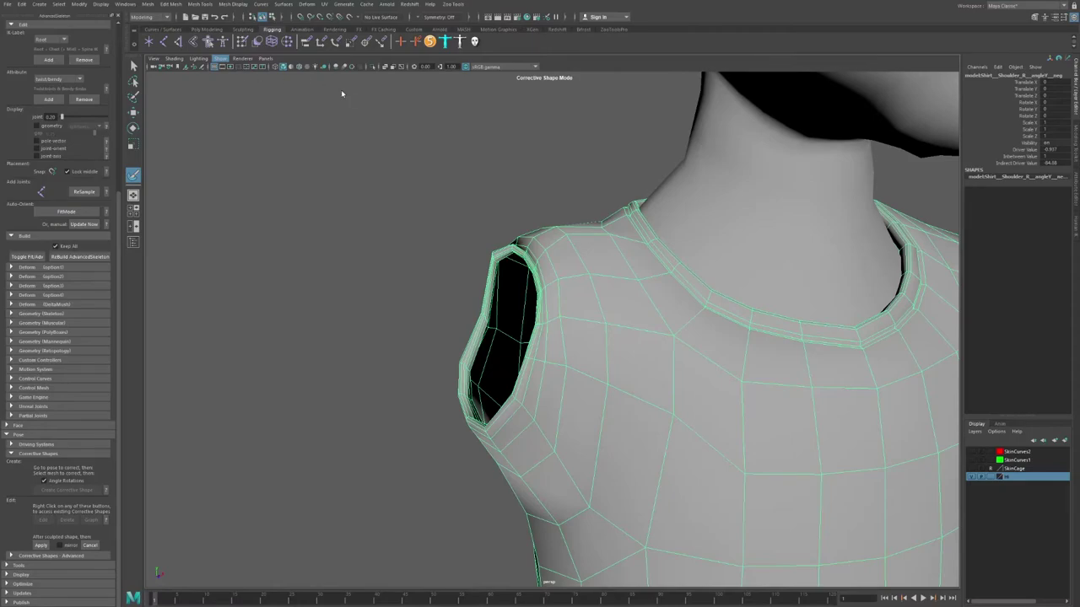
pyautogui.scroll(-3, 348, 118)
pyautogui.press('w')
pyautogui.moveTo(490, 215)
pyautogui.keyDown('alt'); pyautogui.mouseDown()
pyautogui.moveTo(521, 234)
pyautogui.moveTo(433, 169)
pyautogui.moveTo(481, 173)
pyautogui.mouseUp(); pyautogui.keyUp('alt')
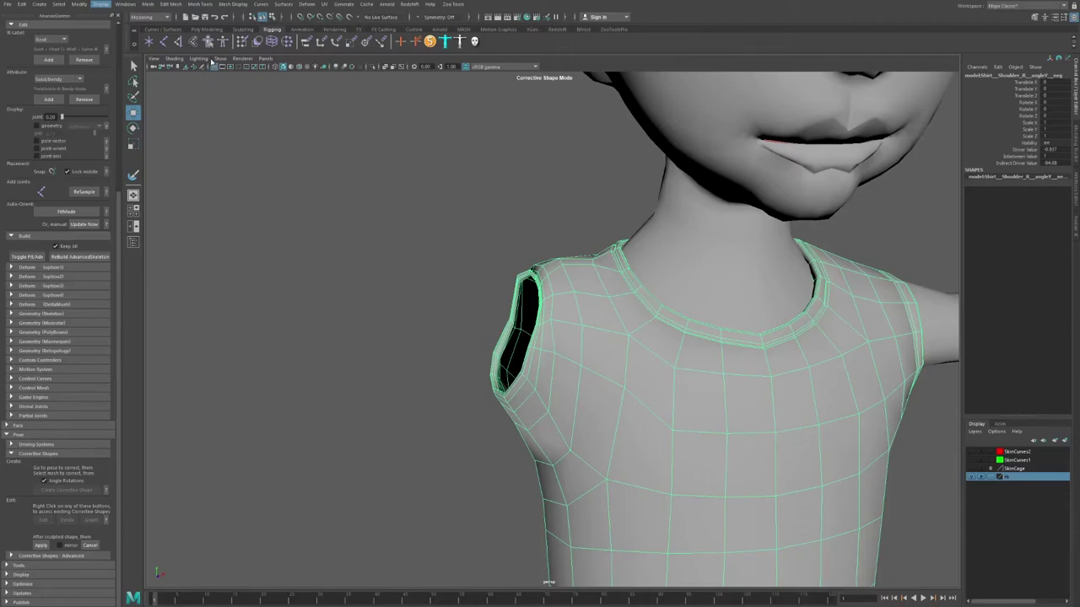
# Unhide the right arm mesh and adjust the shirt vertices at the top of the right shoulder to fit around it.
pyautogui.hotkey('ctrl', 'shift', 'h')
pyautogui.click(403, 227)
pyautogui.keyDown('alt'); pyautogui.moveTo(405, 227); pyautogui.dragTo(499, 252); pyautogui.keyUp('alt')
pyautogui.click(516, 278)
pyautogui.moveTo(499, 253); pyautogui.dragTo(460, 251, button='right')
pyautogui.moveTo(447, 232); pyautogui.dragTo(485, 267)
pyautogui.moveTo(485, 267)
pyautogui.keyDown('alt'); pyautogui.mouseDown()
pyautogui.moveTo(441, 243)
pyautogui.moveTo(478, 304)
pyautogui.moveTo(477, 257)
pyautogui.mouseUp(); pyautogui.keyUp('alt')
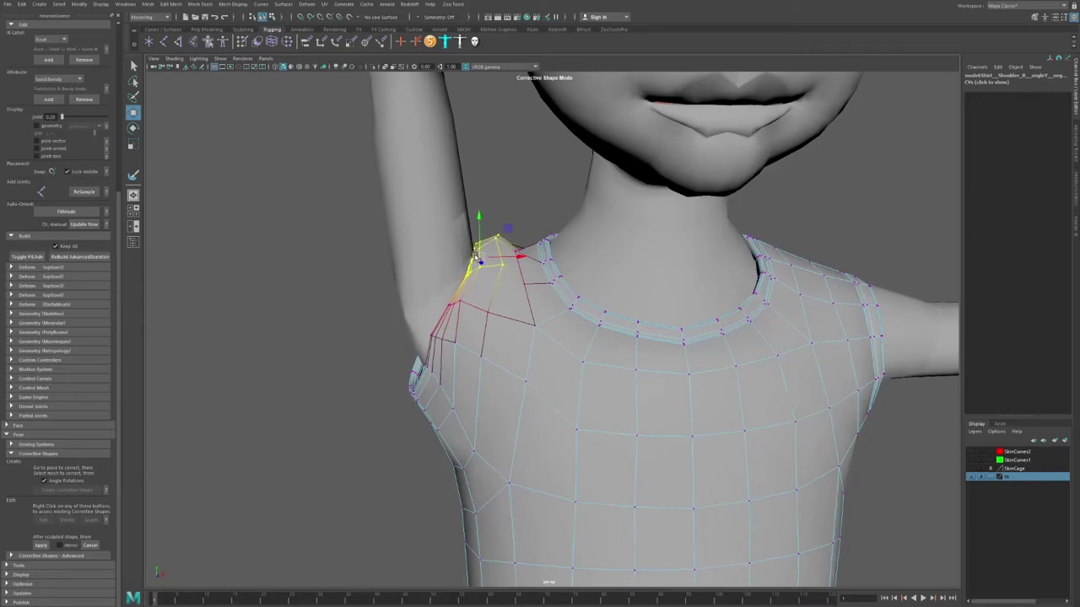
# Return the shirt to object mode and apply its raised-arm corrective shape.
pyautogui.moveTo(501, 256); pyautogui.dragTo(450, 222, button='right')
pyautogui.click(526, 189)
pyautogui.keyDown('alt'); pyautogui.moveTo(451, 222); pyautogui.dragTo(517, 278); pyautogui.keyUp('alt')
pyautogui.click(521, 263)
pyautogui.keyDown('alt'); pyautogui.moveTo(530, 256); pyautogui.dragTo(385, 270, button='right'); pyautogui.keyUp('alt')
pyautogui.click(346, 231)
pyautogui.moveTo(385, 270)
pyautogui.keyDown('alt'); pyautogui.mouseDown()
pyautogui.moveTo(361, 258)
pyautogui.moveTo(459, 262)
pyautogui.moveTo(404, 263)
pyautogui.mouseUp(); pyautogui.keyUp('alt')
pyautogui.click(523, 321)
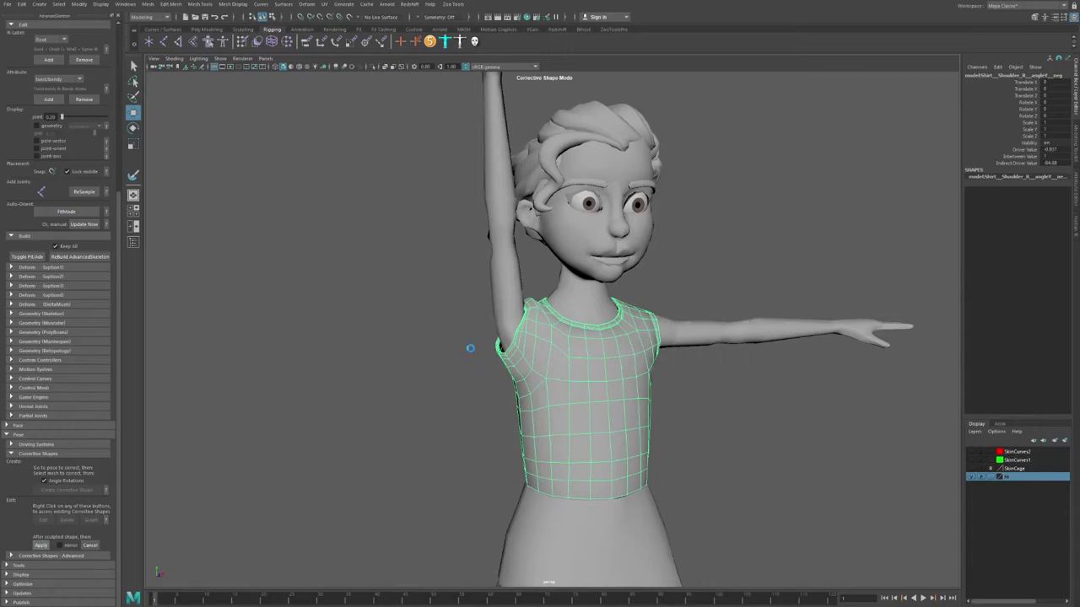
# Rotate the right FK shoulder control upward about Y and check how the corrected shirt deforms.
pyautogui.click(513, 297)
pyautogui.press('e')
pyautogui.moveTo(492, 309); pyautogui.dragTo(540, 308)
pyautogui.press('w')
pyautogui.click(525, 278)
pyautogui.keyDown('alt'); pyautogui.moveTo(532, 295); pyautogui.dragTo(632, 373, button='right'); pyautogui.keyUp('alt')
pyautogui.keyDown('alt'); pyautogui.moveTo(557, 312); pyautogui.dragTo(498, 314); pyautogui.keyUp('alt')
pyautogui.click(447, 361)
pyautogui.press('e')
pyautogui.press('w')
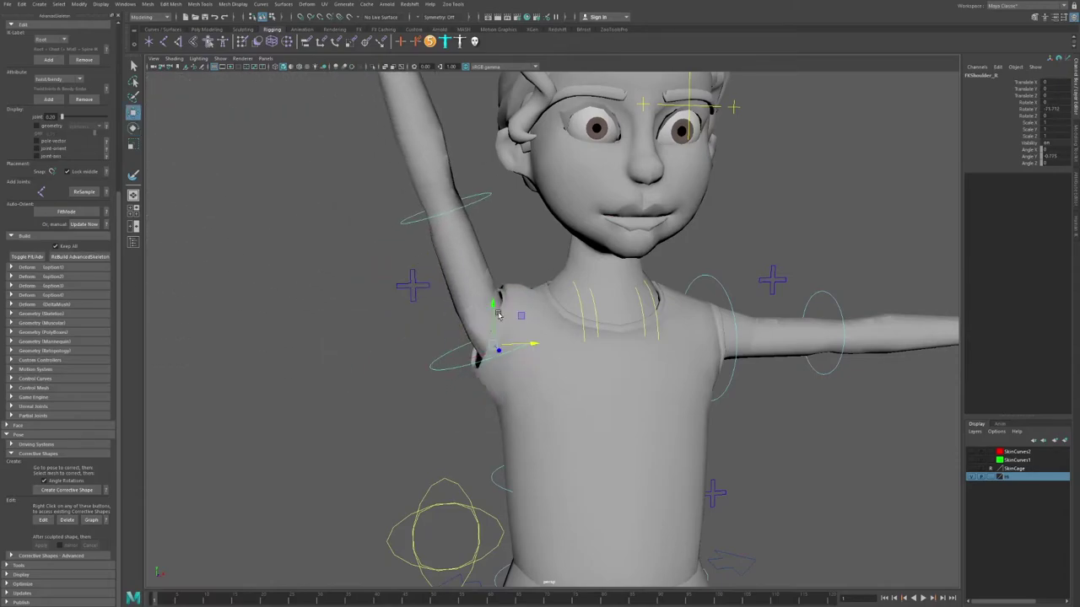
pyautogui.scroll(-5, 417, 301)
pyautogui.click(412, 374)
pyautogui.click(483, 351)
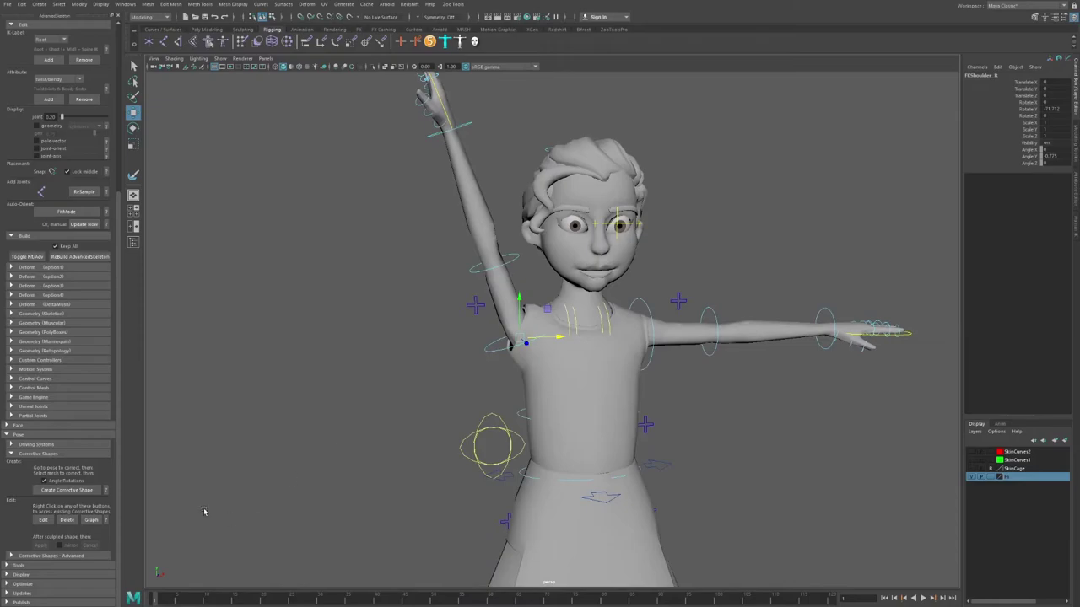
# Reset the right FK shoulder control's Rotate Y to 0.
pyautogui.click(1062, 109)
pyautogui.write('0')
pyautogui.press('Return')
pyautogui.click(702, 211)
pyautogui.keyDown('alt'); pyautogui.moveTo(652, 198); pyautogui.dragTo(654, 212, button='middle'); pyautogui.keyUp('alt')
pyautogui.keyDown('alt'); pyautogui.moveTo(732, 220); pyautogui.dragTo(694, 222); pyautogui.keyUp('alt')
pyautogui.keyDown('alt'); pyautogui.moveTo(676, 280); pyautogui.dragTo(670, 200, button='middle'); pyautogui.keyUp('alt')
pyautogui.keyDown('alt'); pyautogui.moveTo(670, 200); pyautogui.dragTo(687, 245); pyautogui.keyUp('alt')
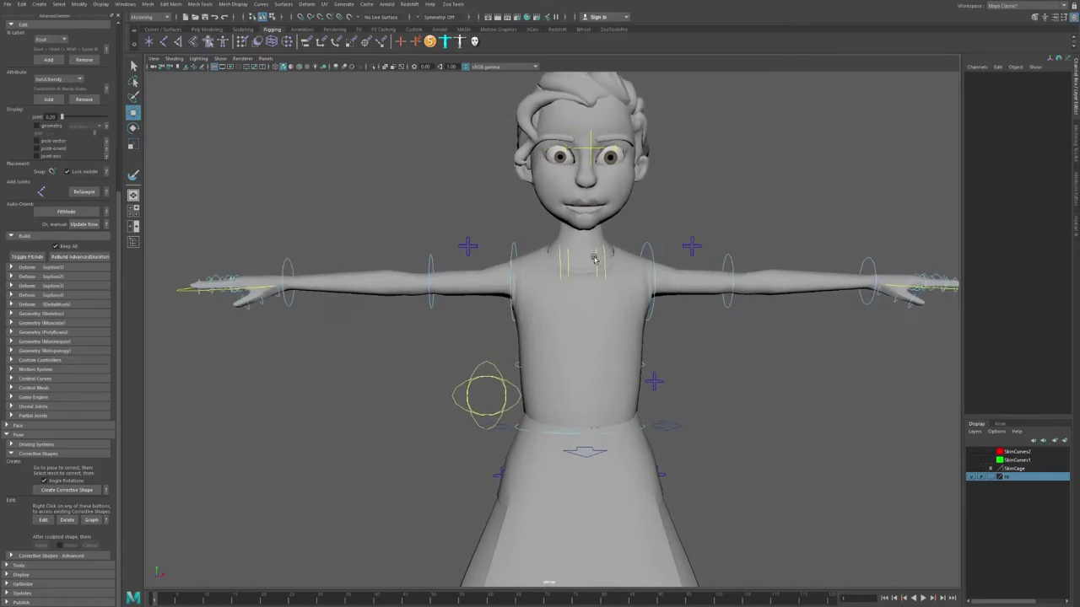
# Rotate the right FK shoulder control about Y so the arm hangs down beside the body.
pyautogui.scroll(5, 520, 237)
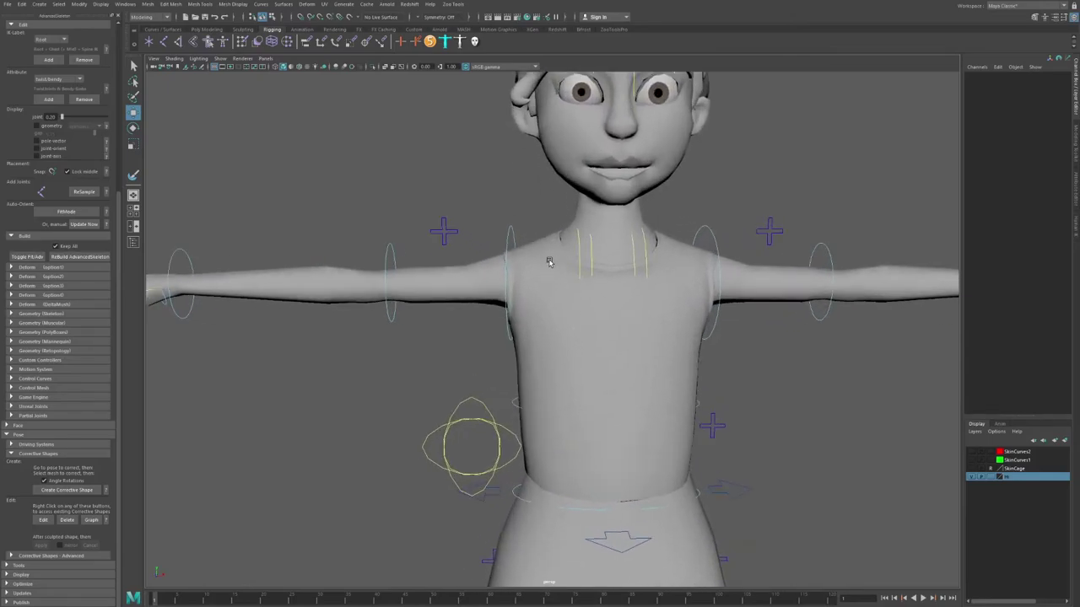
pyautogui.click(520, 239)
pyautogui.press('e')
pyautogui.keyDown('alt'); pyautogui.moveTo(521, 239); pyautogui.dragTo(583, 294); pyautogui.keyUp('alt')
pyautogui.press('w')
# Create a corrective shape for the shirt in the lowered-arm pose and sculpt the edge of the right armhole.
pyautogui.click(501, 203)
pyautogui.scroll(3, 516, 233)
pyautogui.click(518, 235)
pyautogui.keyDown('alt'); pyautogui.moveTo(562, 252); pyautogui.dragTo(465, 241); pyautogui.keyUp('alt')
pyautogui.scroll(3, 465, 242)
pyautogui.keyDown('alt'); pyautogui.moveTo(535, 256); pyautogui.dragTo(528, 288); pyautogui.keyUp('alt')
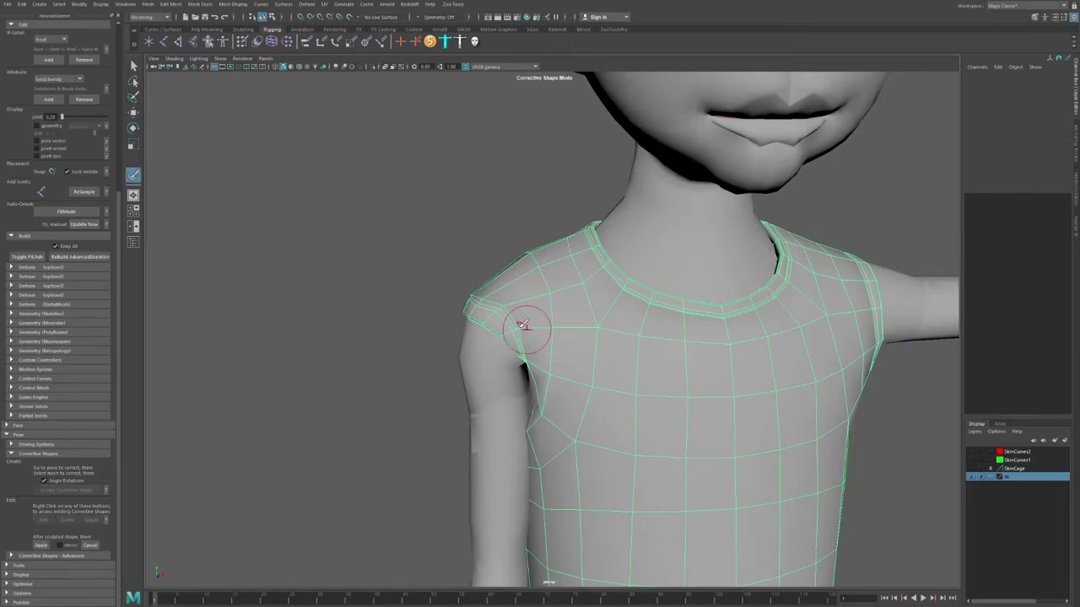
pyautogui.keyDown('alt'); pyautogui.moveTo(499, 307); pyautogui.dragTo(482, 300); pyautogui.keyUp('alt')
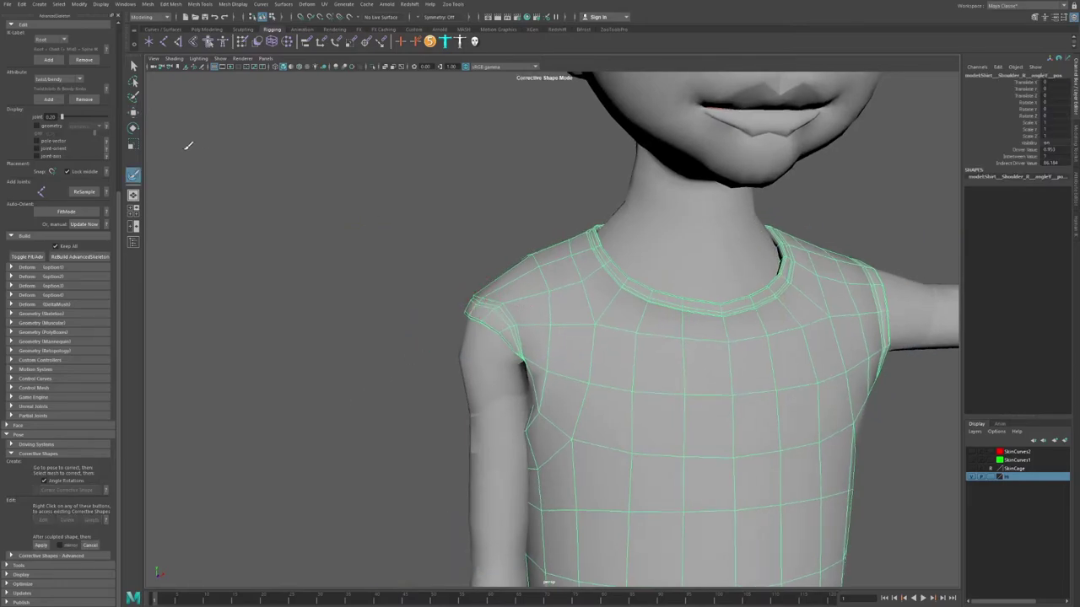
# Move and rotate the shirt's right armhole-edge vertices with soft selection so the edge lifts off the lowered arm.
pyautogui.press('F8')
pyautogui.moveTo(427, 243); pyautogui.dragTo(504, 283)
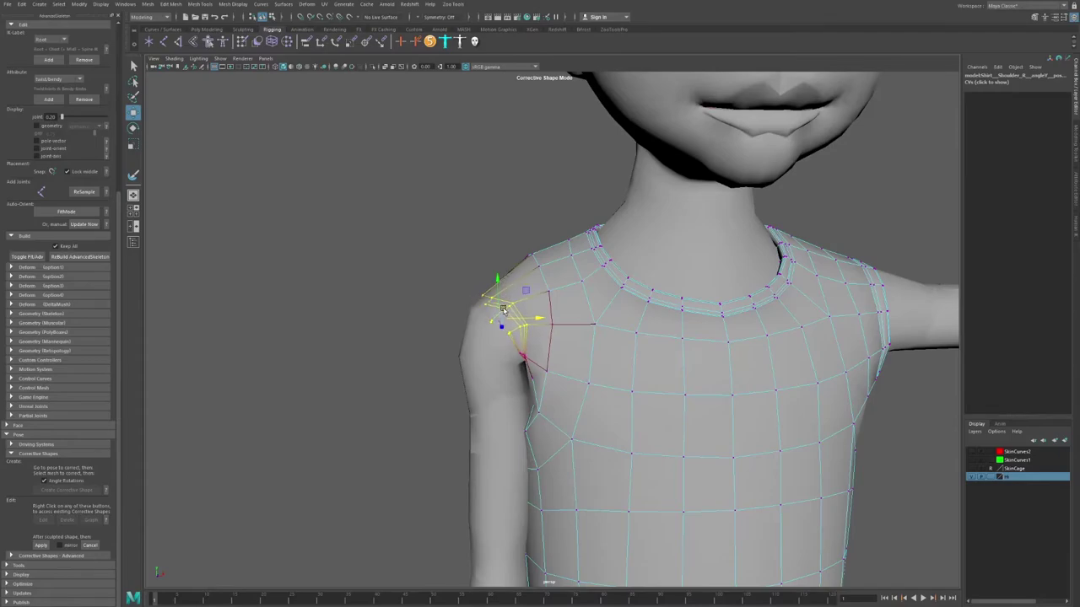
pyautogui.moveTo(497, 323); pyautogui.dragTo(486, 298)
pyautogui.press('e')
pyautogui.moveTo(503, 261); pyautogui.dragTo(503, 292)
pyautogui.press('w')
pyautogui.moveTo(490, 298)
pyautogui.mouseDown()
pyautogui.moveTo(558, 295)
pyautogui.moveTo(507, 297)
pyautogui.moveTo(520, 290)
pyautogui.moveTo(510, 302)
pyautogui.mouseUp()
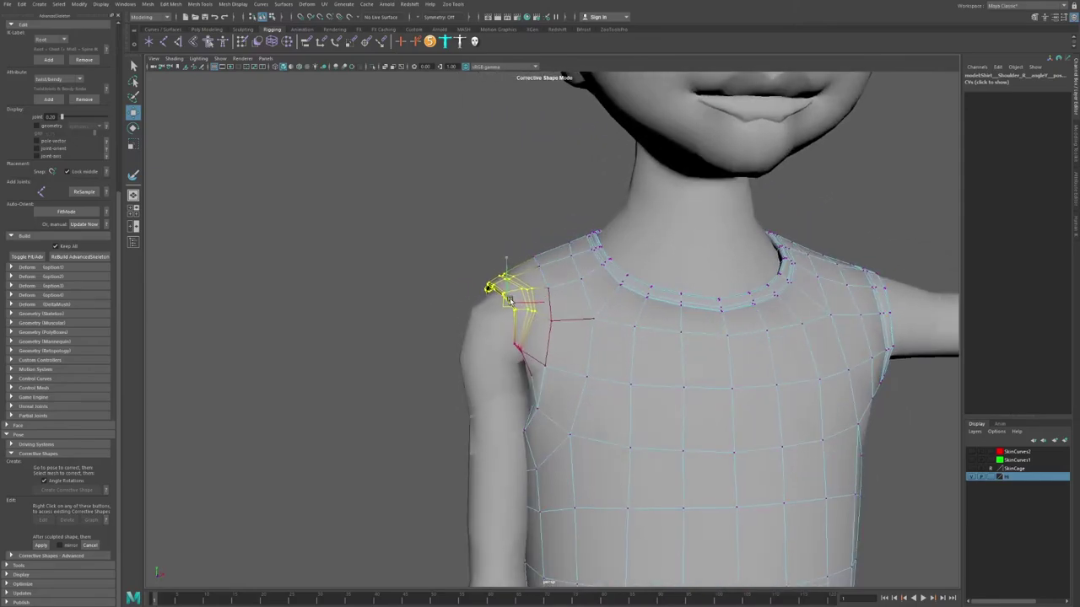
# Adjust the shirt vertices on top of the right shoulder, check them from behind, and return to object mode.
pyautogui.moveTo(516, 241); pyautogui.dragTo(532, 283)
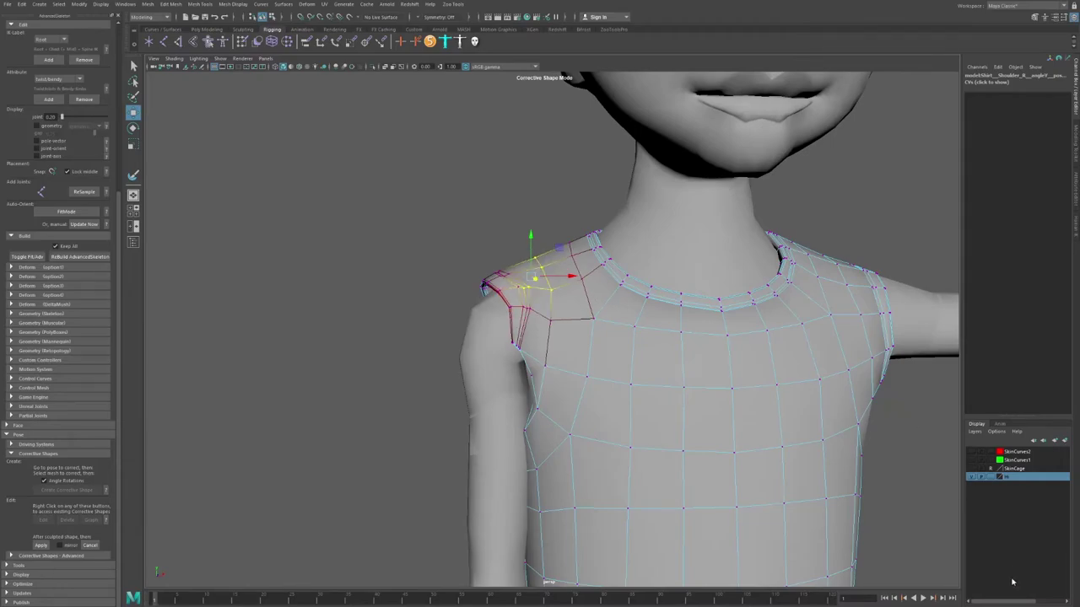
pyautogui.keyDown('alt'); pyautogui.moveTo(620, 314); pyautogui.dragTo(663, 292); pyautogui.keyUp('alt')
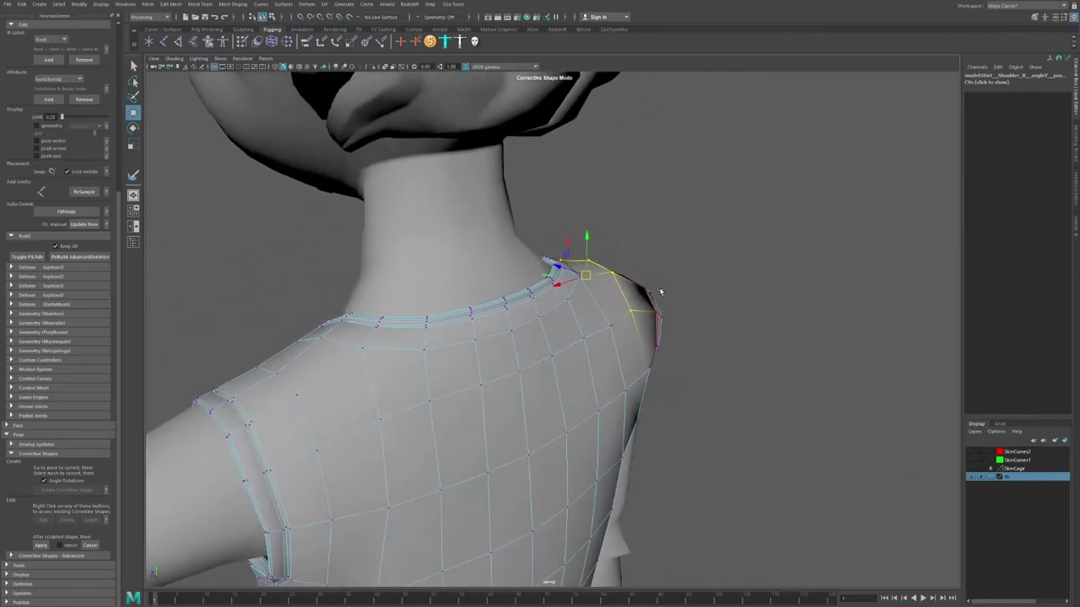
pyautogui.keyDown('alt'); pyautogui.moveTo(619, 373); pyautogui.dragTo(526, 274); pyautogui.keyUp('alt')
pyautogui.moveTo(526, 274); pyautogui.dragTo(554, 204, button='right')
pyautogui.click(552, 204)
pyautogui.scroll(-3, 544, 227)
pyautogui.keyDown('alt'); pyautogui.moveTo(473, 286); pyautogui.dragTo(599, 333); pyautogui.keyUp('alt')
pyautogui.click(602, 336)
pyautogui.keyDown('alt'); pyautogui.moveTo(657, 356); pyautogui.dragTo(568, 332); pyautogui.keyUp('alt')
pyautogui.click(544, 313)
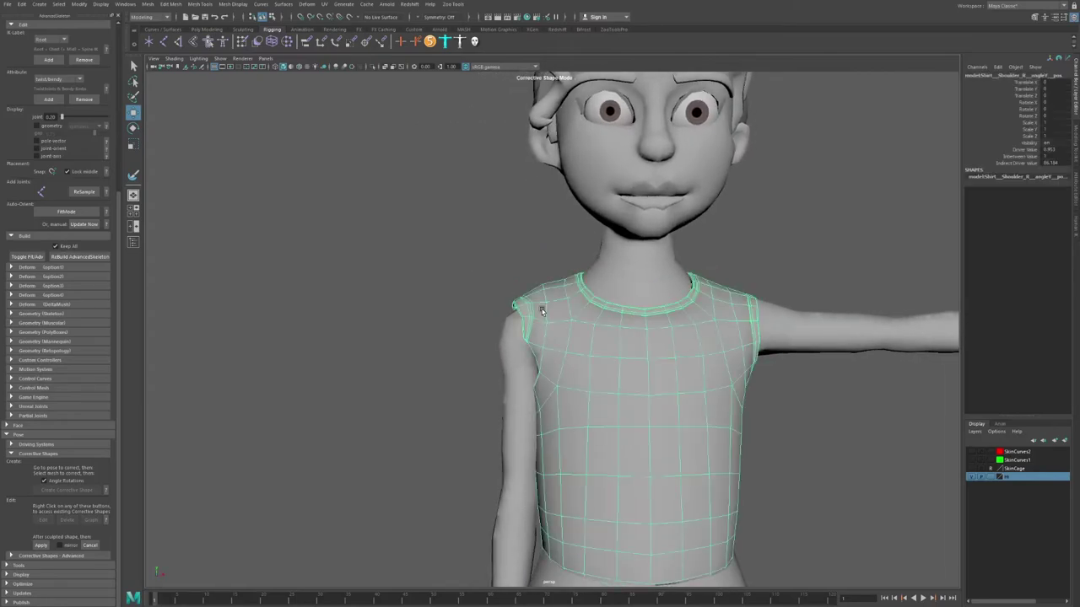
# Refine the shirt's right armhole-edge vertices and apply the lowered-arm corrective shape.
pyautogui.press('F9')
pyautogui.moveTo(479, 263); pyautogui.dragTo(527, 301)
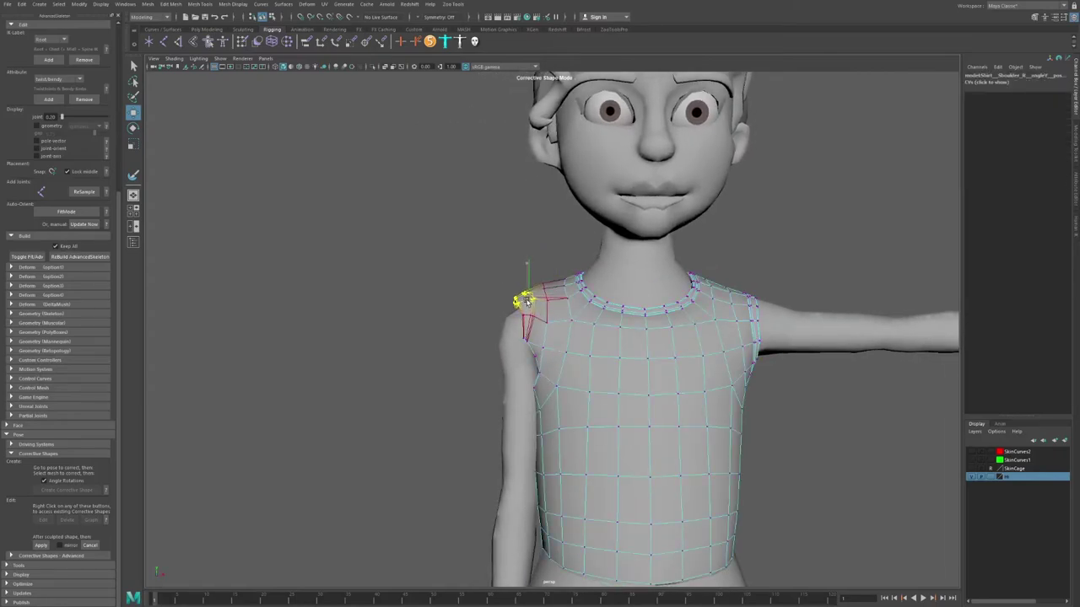
pyautogui.press('F8')
pyautogui.click(609, 275)
pyautogui.keyDown('alt'); pyautogui.moveTo(648, 322); pyautogui.dragTo(451, 313, button='right'); pyautogui.keyUp('alt')
pyautogui.moveTo(452, 314)
pyautogui.keyDown('alt'); pyautogui.mouseDown()
pyautogui.moveTo(602, 306)
pyautogui.moveTo(458, 306)
pyautogui.mouseUp(); pyautogui.keyUp('alt')
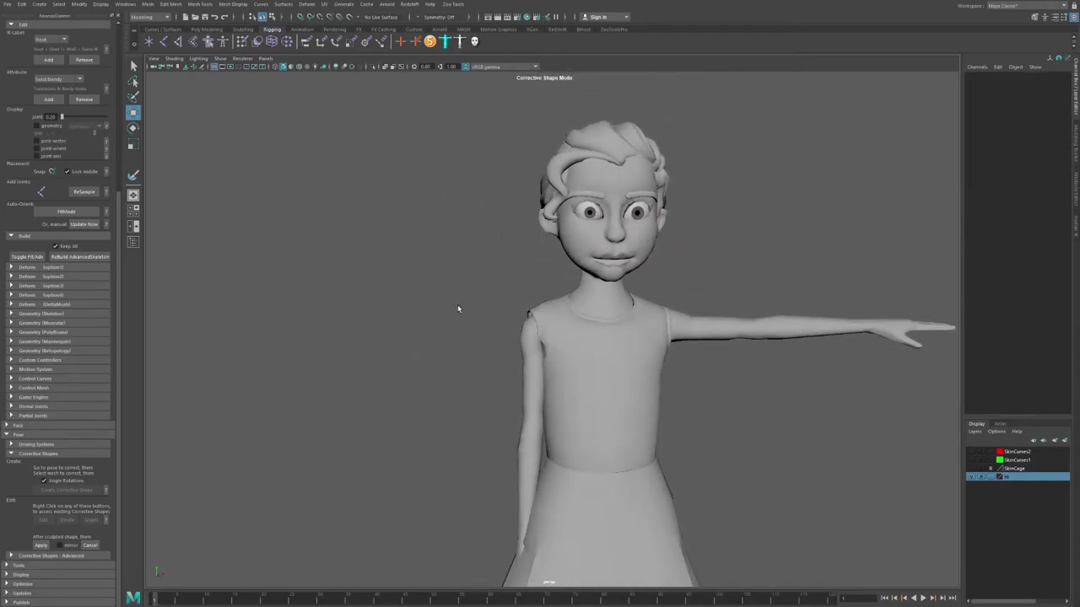
pyautogui.click(553, 317)
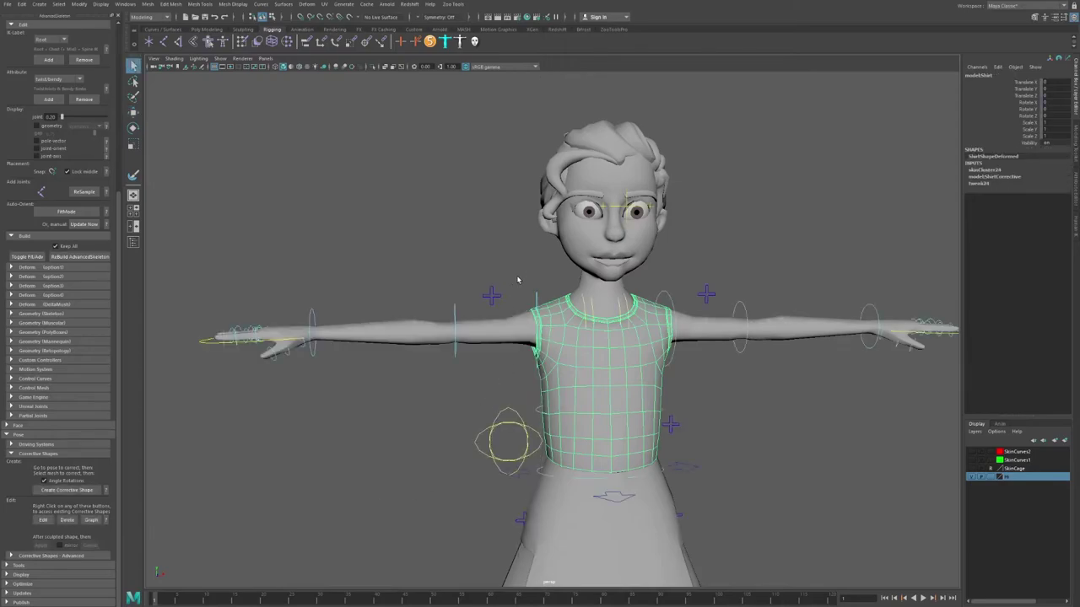
# Rotate the right FK shoulder control to about 86 degrees in Y and check the shirt with the arm lowered.
pyautogui.click(547, 299)
pyautogui.press('e')
pyautogui.moveTo(519, 296); pyautogui.dragTo(503, 325)
pyautogui.press('w')
pyautogui.click(483, 324)
pyautogui.click(518, 335)
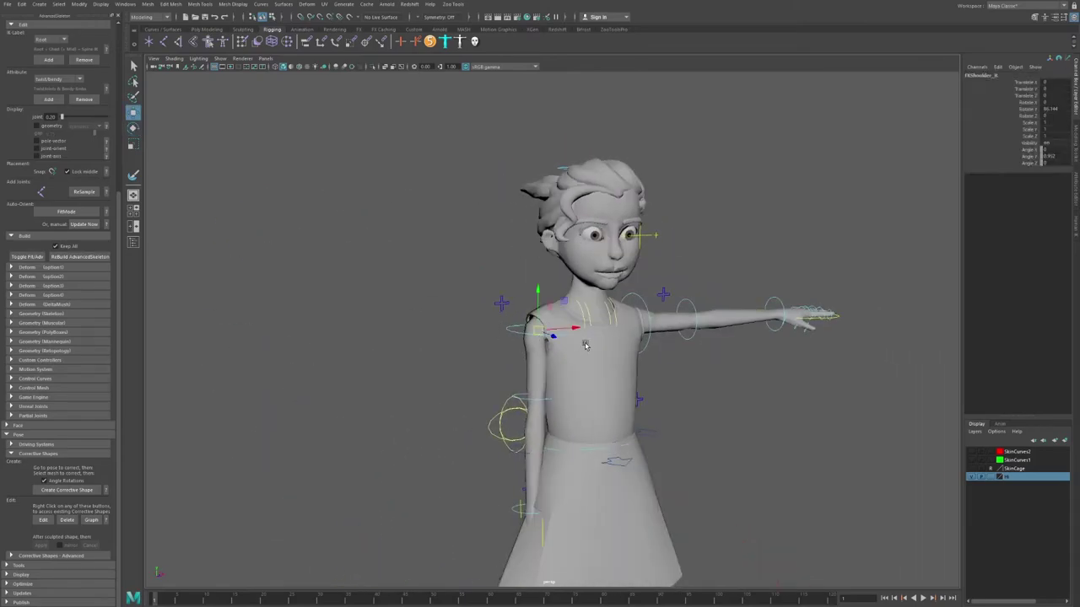
# Reset the right FK shoulder control's Y rotation to 0 and clear the selection.
pyautogui.write('0')
pyautogui.press('Return')
pyautogui.click(719, 217)
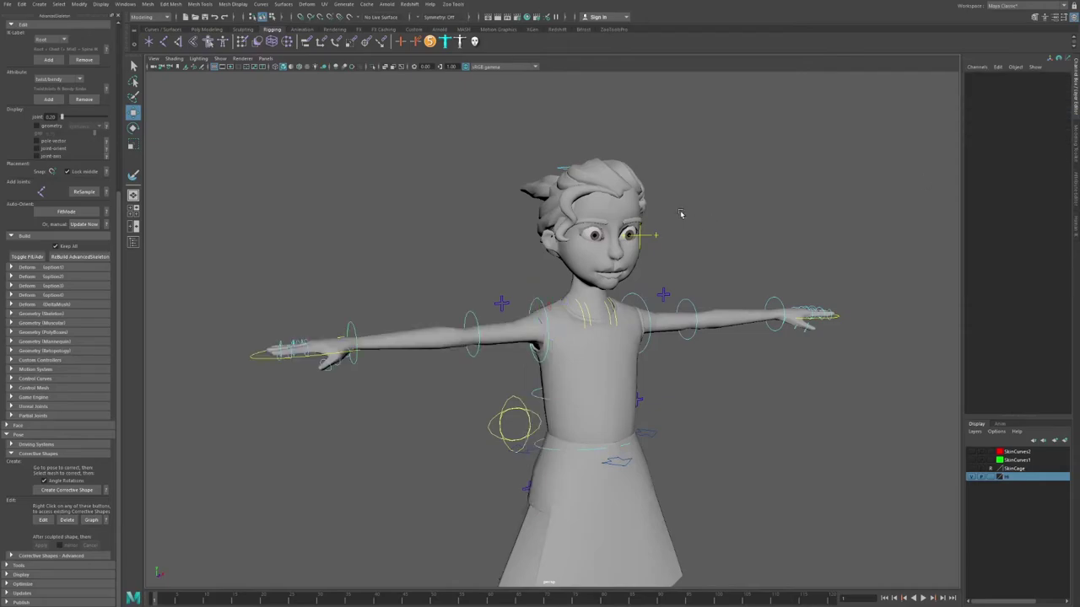
# Lower the character's main root control about 14.4 units in Y so that both knees bend.
pyautogui.keyDown('alt'); pyautogui.moveTo(677, 212); pyautogui.dragTo(647, 213); pyautogui.keyUp('alt')
pyautogui.keyDown('alt'); pyautogui.moveTo(661, 218); pyautogui.dragTo(722, 280, button='right'); pyautogui.keyUp('alt')
pyautogui.scroll(-4, 723, 279)
pyautogui.keyDown('alt'); pyautogui.moveTo(723, 279); pyautogui.dragTo(608, 298); pyautogui.keyUp('alt')
pyautogui.keyDown('alt'); pyautogui.moveTo(607, 299); pyautogui.dragTo(651, 243, button='middle'); pyautogui.keyUp('alt')
pyautogui.moveTo(666, 266)
pyautogui.keyDown('alt'); pyautogui.mouseDown()
pyautogui.moveTo(694, 251)
pyautogui.moveTo(663, 262)
pyautogui.mouseUp(); pyautogui.keyUp('alt')
pyautogui.keyDown('alt'); pyautogui.moveTo(490, 253); pyautogui.dragTo(509, 270, button='middle'); pyautogui.keyUp('alt')
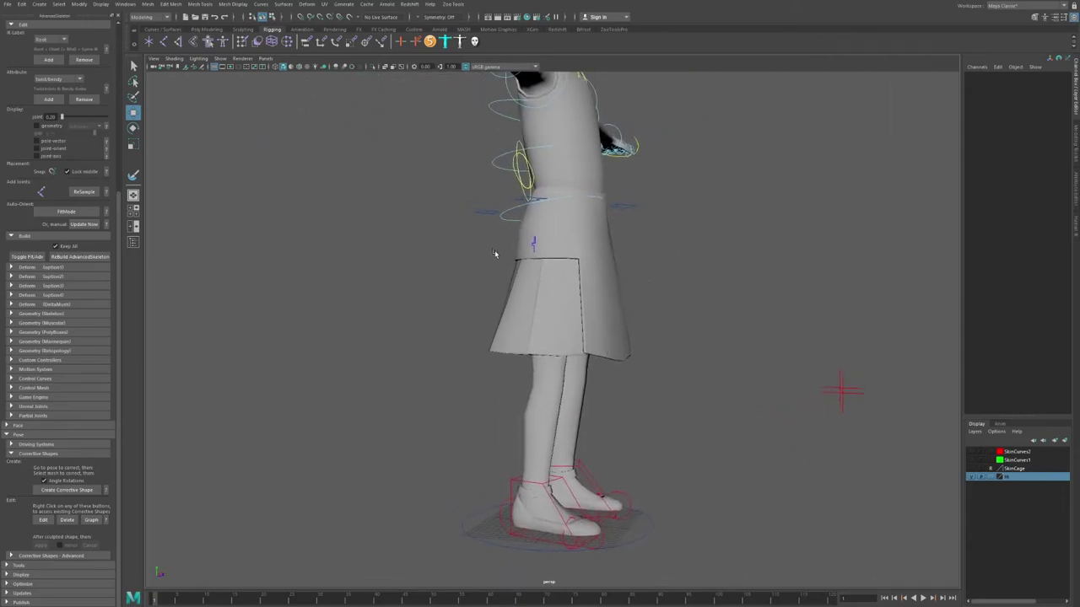
pyautogui.click(488, 216)
pyautogui.moveTo(552, 170); pyautogui.dragTo(551, 291)
# Select the legs mesh and create a corrective shape for it in the crouched pose.
pyautogui.keyDown('alt'); pyautogui.moveTo(551, 291); pyautogui.dragTo(709, 499, button='right'); pyautogui.keyUp('alt')
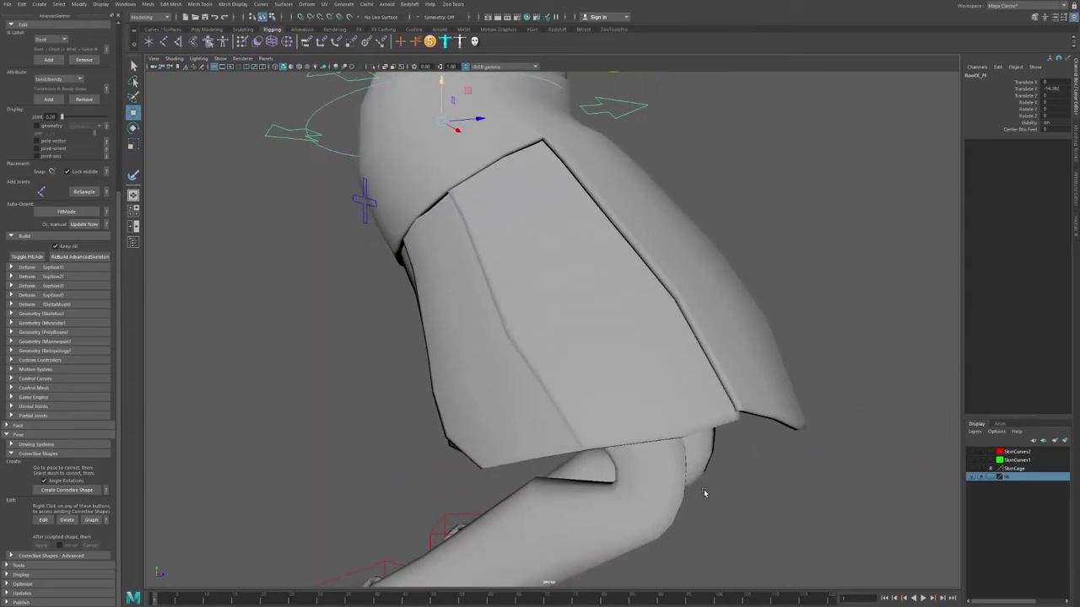
pyautogui.keyDown('alt'); pyautogui.moveTo(709, 498); pyautogui.dragTo(644, 357, button='middle'); pyautogui.keyUp('alt')
pyautogui.keyDown('alt'); pyautogui.moveTo(644, 357); pyautogui.dragTo(666, 394, button='right'); pyautogui.keyUp('alt')
pyautogui.keyDown('alt'); pyautogui.moveTo(627, 378); pyautogui.dragTo(614, 342); pyautogui.keyUp('alt')
pyautogui.keyDown('alt'); pyautogui.moveTo(540, 471); pyautogui.dragTo(632, 373); pyautogui.keyUp('alt')
pyautogui.click(618, 389)
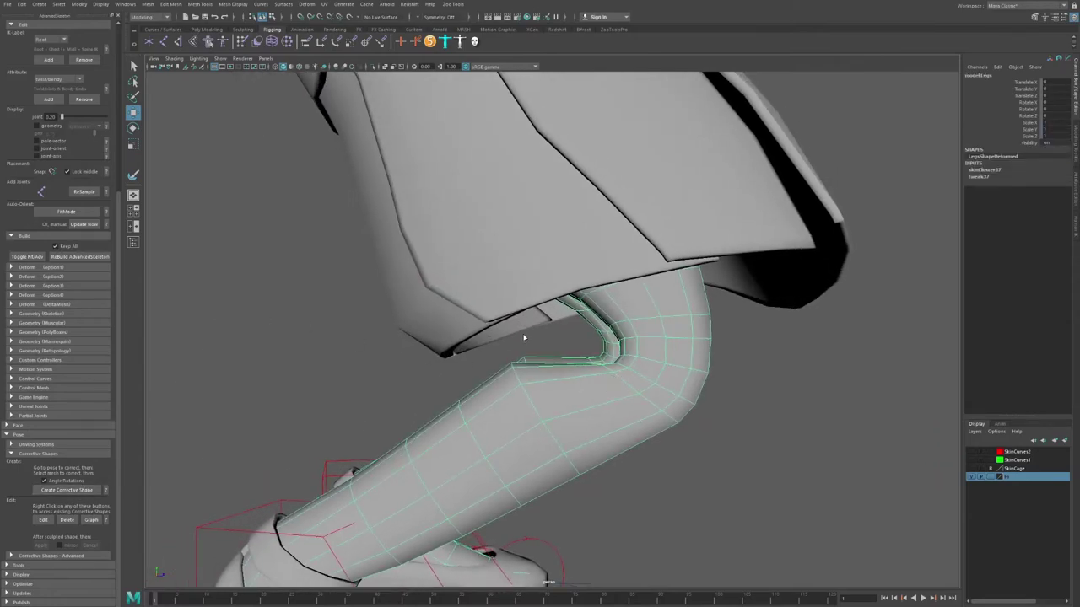
pyautogui.moveTo(648, 351)
pyautogui.keyDown('alt'); pyautogui.mouseDown()
pyautogui.moveTo(590, 351)
pyautogui.moveTo(496, 395)
pyautogui.moveTo(561, 379)
pyautogui.moveTo(443, 365)
pyautogui.moveTo(568, 374)
pyautogui.moveTo(506, 385)
pyautogui.moveTo(518, 362)
pyautogui.moveTo(568, 369)
pyautogui.moveTo(501, 359)
pyautogui.mouseUp(); pyautogui.keyUp('alt')
pyautogui.keyDown('alt'); pyautogui.moveTo(316, 273); pyautogui.dragTo(431, 318); pyautogui.keyUp('alt')
pyautogui.click(450, 295)
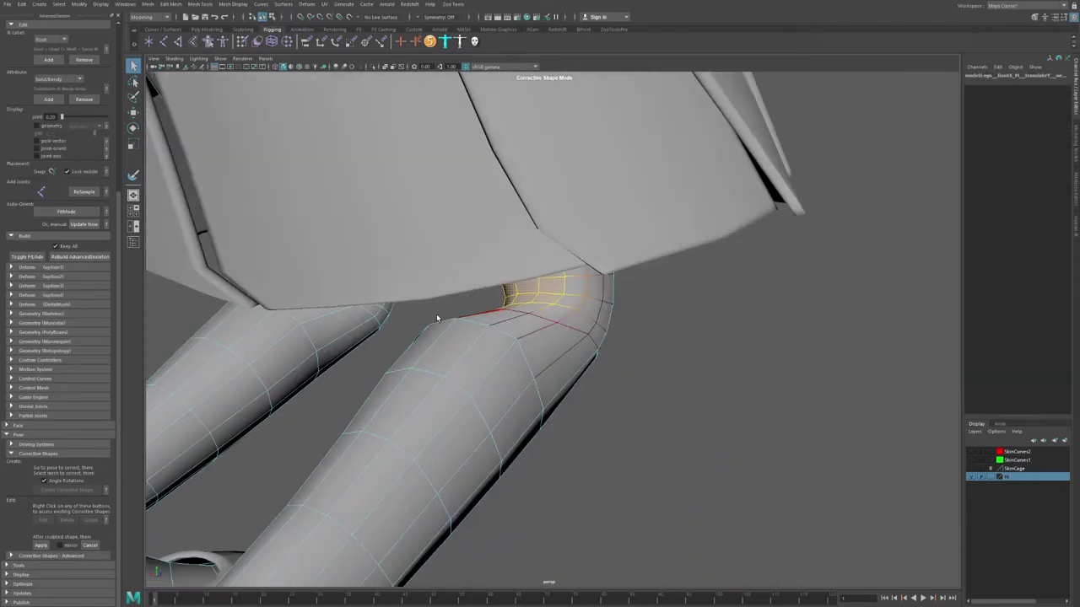
# Move the vertices behind the bent knee with soft selection to reshape the inner fold.
pyautogui.click(565, 289)
pyautogui.keyDown('alt'); pyautogui.moveTo(565, 289); pyautogui.dragTo(477, 305); pyautogui.keyUp('alt')
pyautogui.press('w')
pyautogui.moveTo(603, 304); pyautogui.dragTo(601, 343)
# Adjust the vertices on the front of the bent knee with soft selection.
pyautogui.keyDown('alt'); pyautogui.moveTo(593, 395); pyautogui.dragTo(465, 308); pyautogui.keyUp('alt')
pyautogui.moveTo(595, 327); pyautogui.dragTo(688, 405)
pyautogui.click(691, 415)
pyautogui.keyDown('alt'); pyautogui.moveTo(650, 361); pyautogui.dragTo(602, 328); pyautogui.keyUp('alt')
pyautogui.moveTo(601, 327); pyautogui.dragTo(562, 323, button='right')
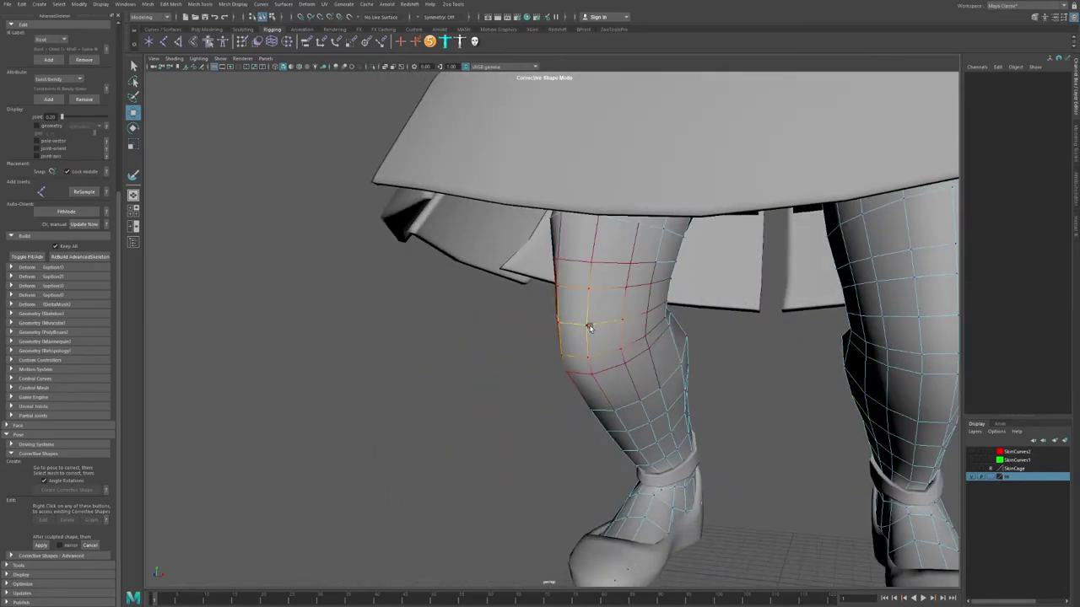
# Return the legs mesh to object mode and apply its crouched-pose corrective shape.
pyautogui.keyDown('alt'); pyautogui.moveTo(589, 328); pyautogui.dragTo(498, 362); pyautogui.keyUp('alt')
pyautogui.scroll(-4, 499, 363)
pyautogui.moveTo(534, 345); pyautogui.dragTo(587, 313, button='right')
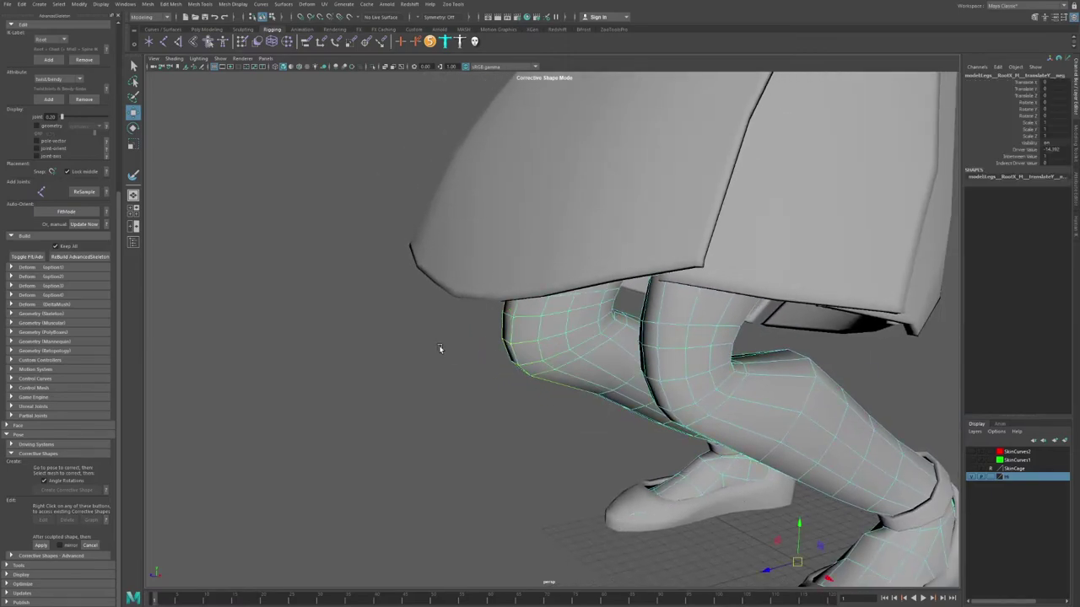
pyautogui.click(439, 345)
pyautogui.scroll(-4, 414, 341)
pyautogui.keyDown('alt'); pyautogui.moveTo(414, 341); pyautogui.dragTo(565, 330); pyautogui.keyUp('alt')
pyautogui.click(564, 331)
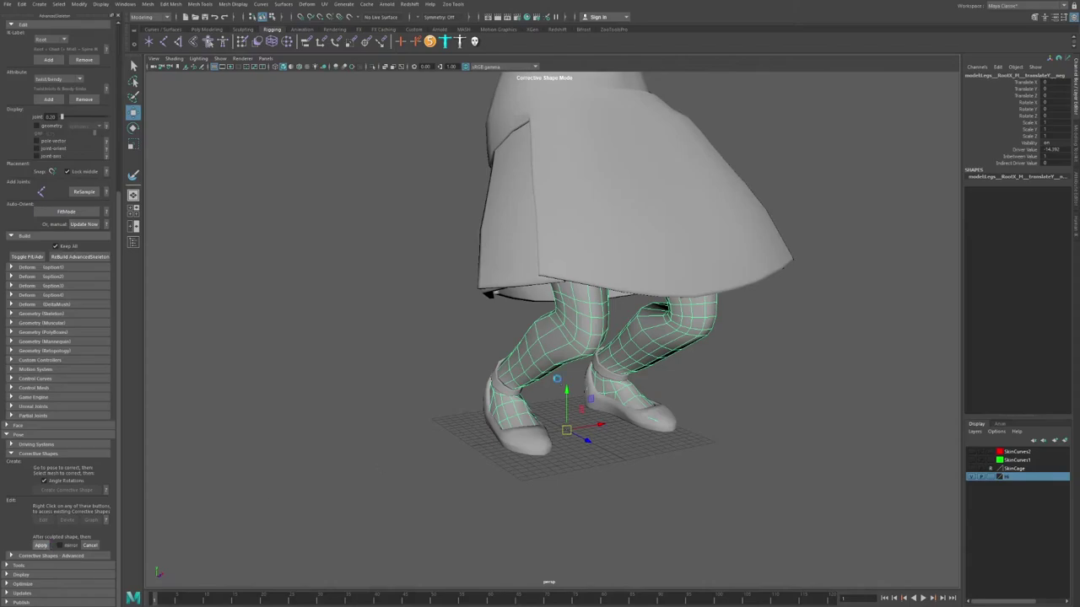
# Lower the root control to test the knee correction, and reset its Translate Y to 0.
pyautogui.keyDown('alt'); pyautogui.moveTo(477, 320); pyautogui.dragTo(565, 339); pyautogui.keyUp('alt')
pyautogui.scroll(-4, 564, 340)
pyautogui.keyDown('alt'); pyautogui.moveTo(565, 340); pyautogui.dragTo(575, 460, button='middle'); pyautogui.keyUp('alt')
pyautogui.click(603, 230)
pyautogui.click(593, 225)
pyautogui.press('w')
pyautogui.moveTo(525, 193); pyautogui.dragTo(521, 300)
pyautogui.keyDown('alt'); pyautogui.moveTo(516, 300); pyautogui.dragTo(581, 287); pyautogui.keyUp('alt')
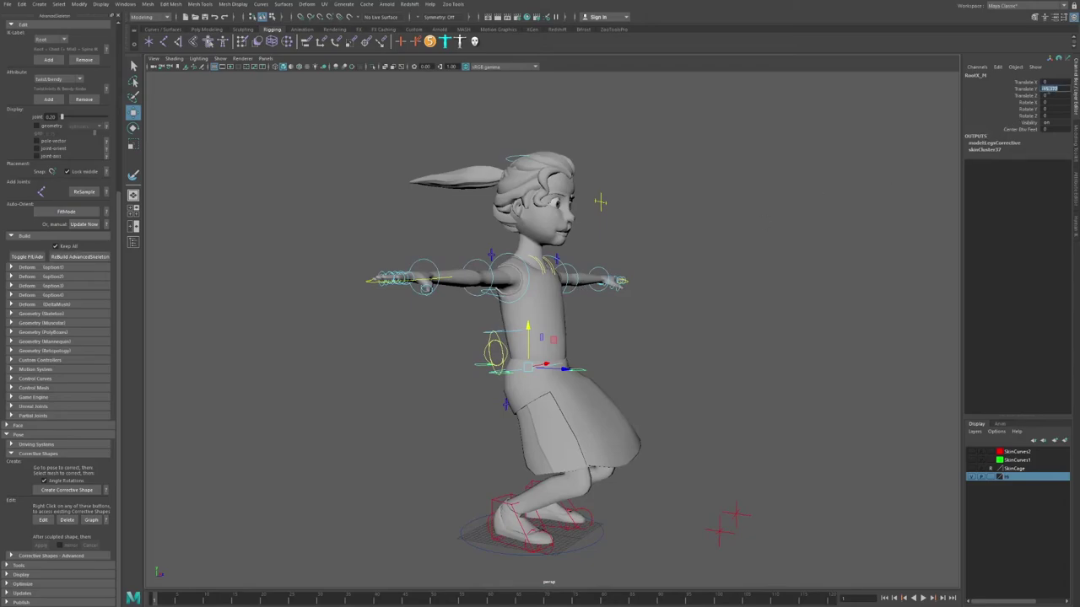
pyautogui.write('0')
pyautogui.press('Return')
# Test the Thumb Curl attribute on the right hand's fingers control and undo the curl.
pyautogui.click(678, 258)
pyautogui.keyDown('alt'); pyautogui.moveTo(677, 258); pyautogui.dragTo(529, 204); pyautogui.keyUp('alt')
pyautogui.keyDown('alt'); pyautogui.moveTo(529, 205); pyautogui.dragTo(662, 339, button='right'); pyautogui.keyUp('alt')
pyautogui.keyDown('alt'); pyautogui.moveTo(622, 268); pyautogui.dragTo(580, 347, button='middle'); pyautogui.keyUp('alt')
pyautogui.moveTo(434, 295); pyautogui.dragTo(500, 327)
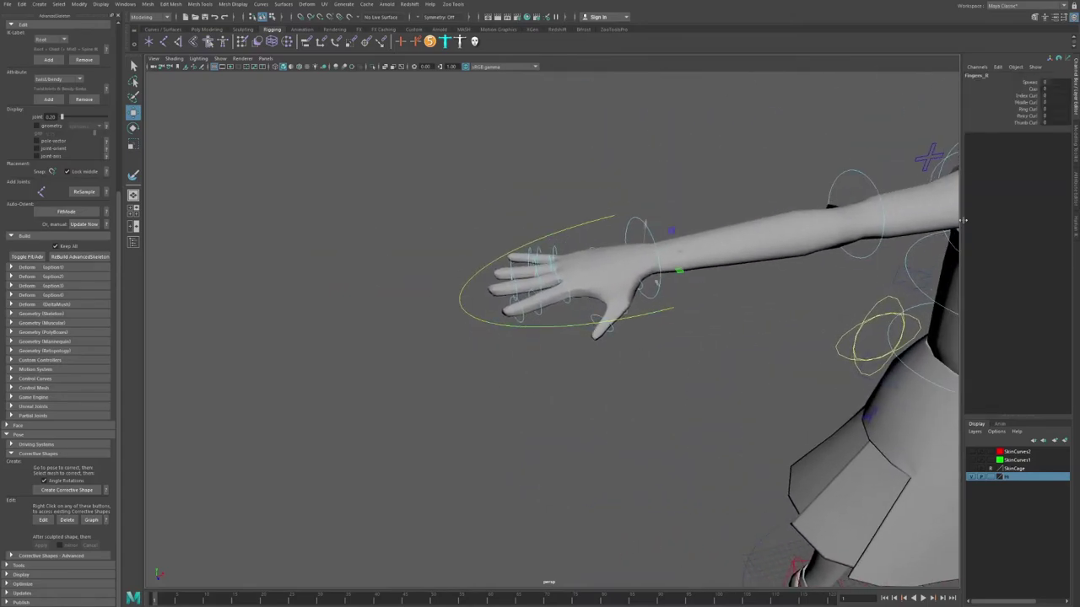
pyautogui.click(1022, 123)
pyautogui.moveTo(792, 194); pyautogui.dragTo(782, 194, button='middle')
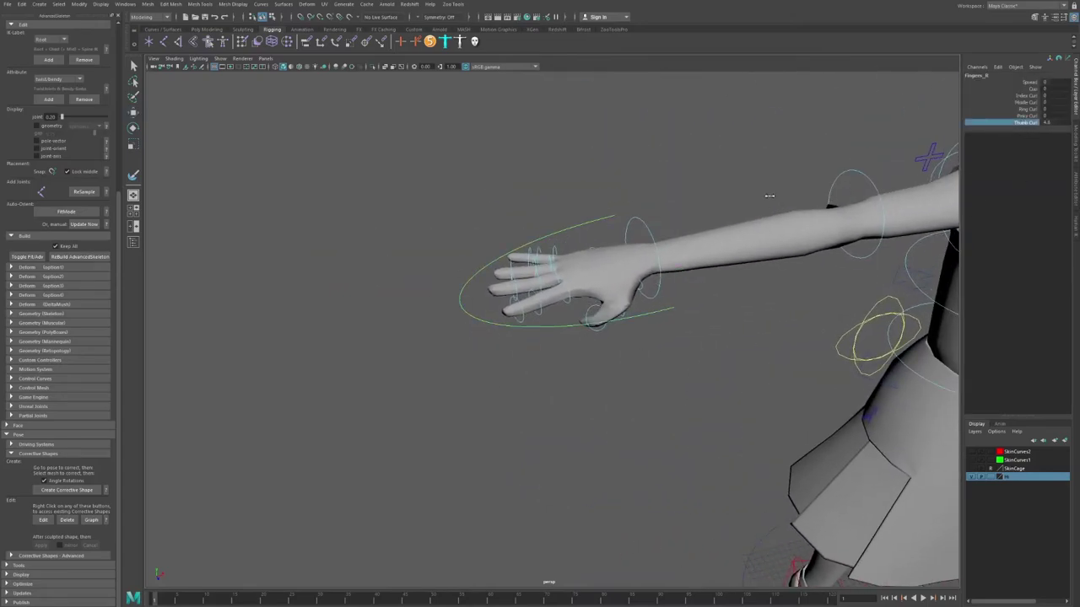
pyautogui.hotkey('ctrl', 'z')
pyautogui.click(1022, 110)
pyautogui.click(1024, 89)
pyautogui.click(688, 178)
# Move the left IK foot control up and forward so that the left knee lifts under the dress.
pyautogui.keyDown('alt'); pyautogui.moveTo(801, 198); pyautogui.dragTo(772, 211, button='right'); pyautogui.keyUp('alt')
pyautogui.keyDown('alt'); pyautogui.moveTo(772, 211); pyautogui.dragTo(621, 174, button='middle'); pyautogui.keyUp('alt')
pyautogui.keyDown('alt'); pyautogui.moveTo(621, 174); pyautogui.dragTo(659, 181); pyautogui.keyUp('alt')
pyautogui.keyDown('alt'); pyautogui.moveTo(571, 266); pyautogui.dragTo(579, 127, button='middle'); pyautogui.keyUp('alt')
pyautogui.click(633, 396)
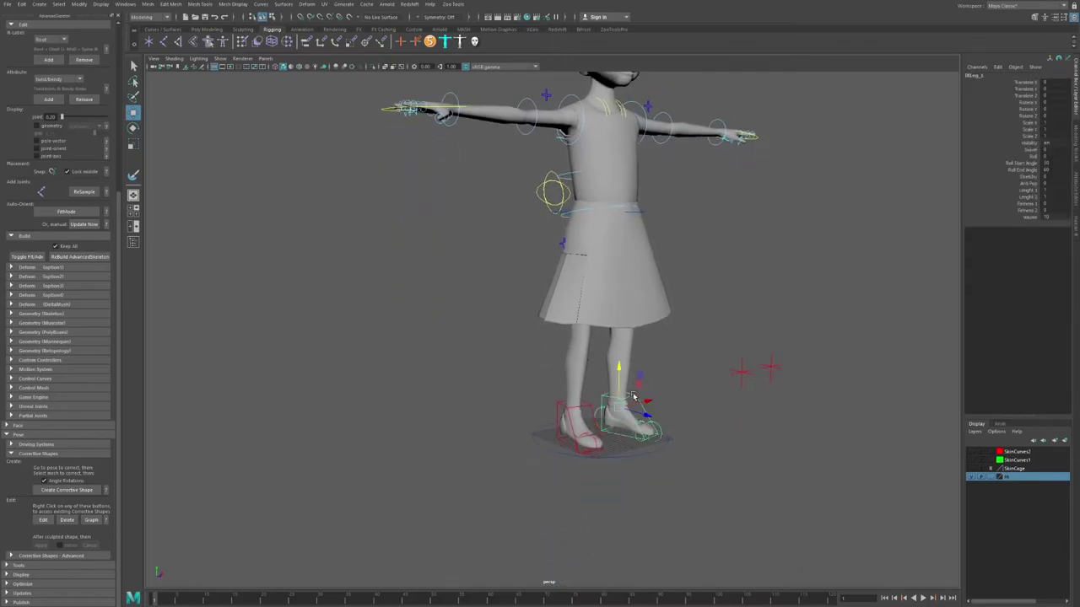
pyautogui.keyDown('alt'); pyautogui.moveTo(633, 397); pyautogui.dragTo(690, 399); pyautogui.keyUp('alt')
pyautogui.moveTo(560, 410); pyautogui.dragTo(624, 364)
pyautogui.keyDown('alt'); pyautogui.moveTo(628, 365); pyautogui.dragTo(707, 388); pyautogui.keyUp('alt')
pyautogui.keyDown('alt'); pyautogui.moveTo(709, 363); pyautogui.dragTo(618, 394, button='middle'); pyautogui.keyUp('alt')
pyautogui.keyDown('alt'); pyautogui.moveTo(619, 395); pyautogui.dragTo(694, 387, button='right'); pyautogui.keyUp('alt')
pyautogui.moveTo(639, 469); pyautogui.dragTo(625, 469)
# Select the dress mesh and open the Paint Skin Weights Tool with its settings.
pyautogui.keyDown('alt'); pyautogui.moveTo(624, 337); pyautogui.dragTo(694, 313); pyautogui.keyUp('alt')
pyautogui.click(648, 297)
pyautogui.keyDown('alt'); pyautogui.moveTo(694, 313); pyautogui.dragTo(670, 314, button='right'); pyautogui.keyUp('alt')
pyautogui.keyDown('alt'); pyautogui.moveTo(671, 313); pyautogui.dragTo(534, 240); pyautogui.keyUp('alt')
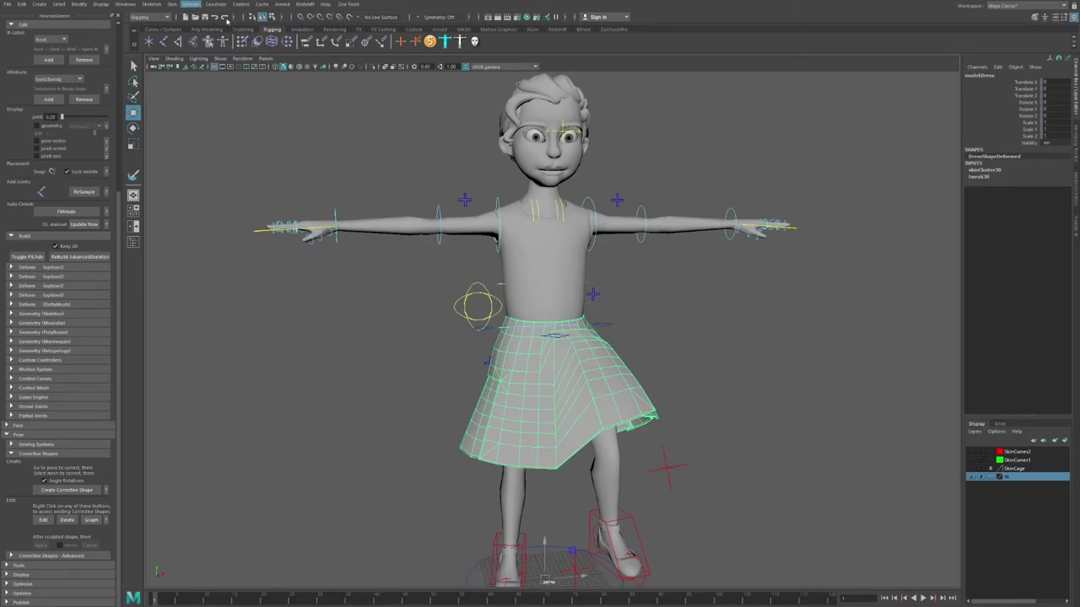
pyautogui.click(284, 68)
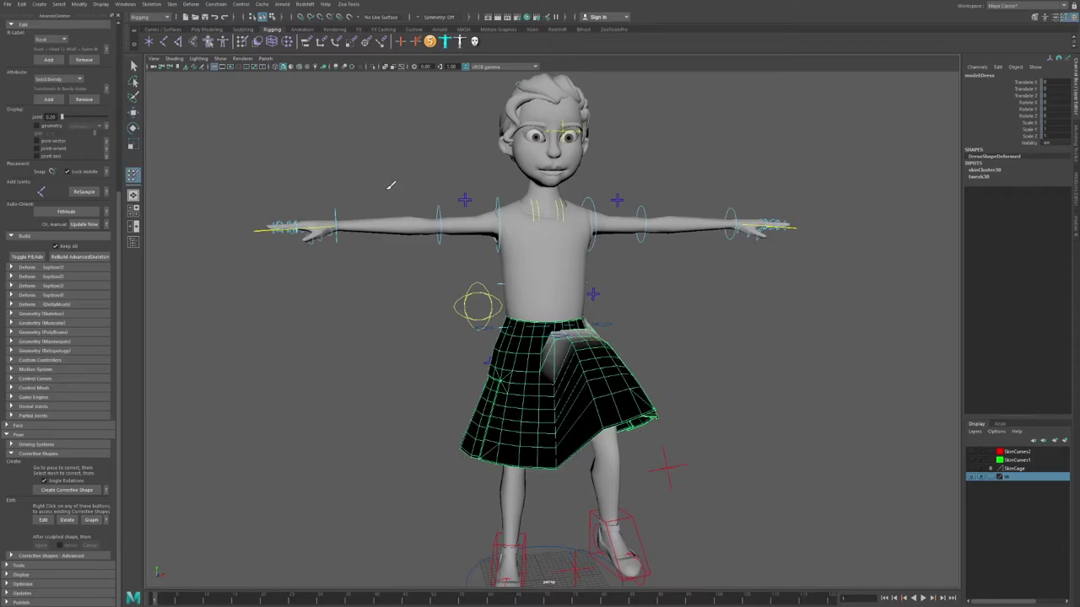
pyautogui.keyDown('alt'); pyautogui.moveTo(745, 213); pyautogui.dragTo(733, 293); pyautogui.keyUp('alt')
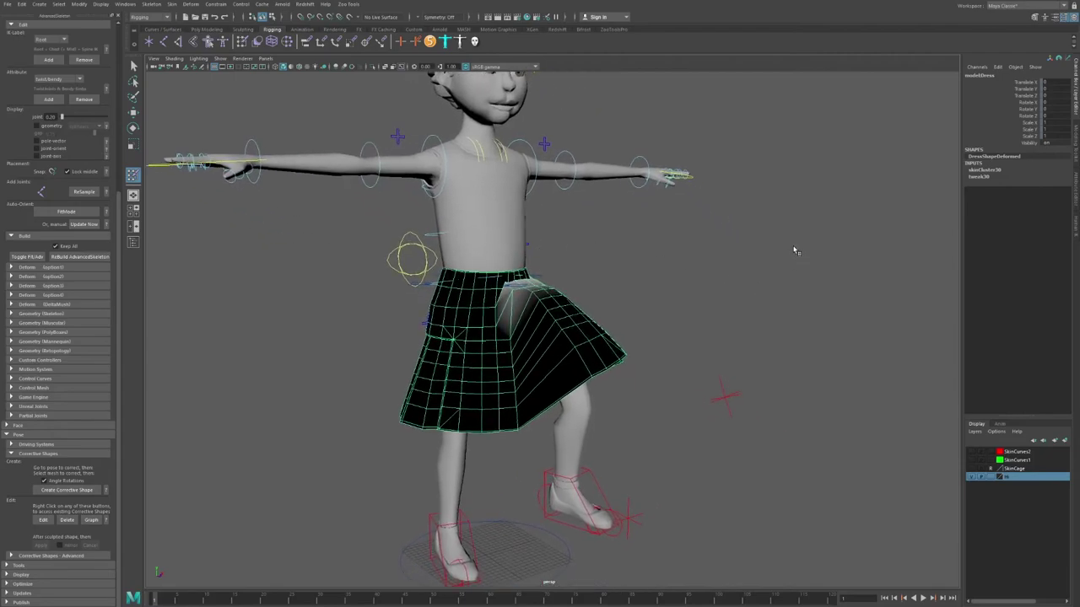
pyautogui.click(805, 279)
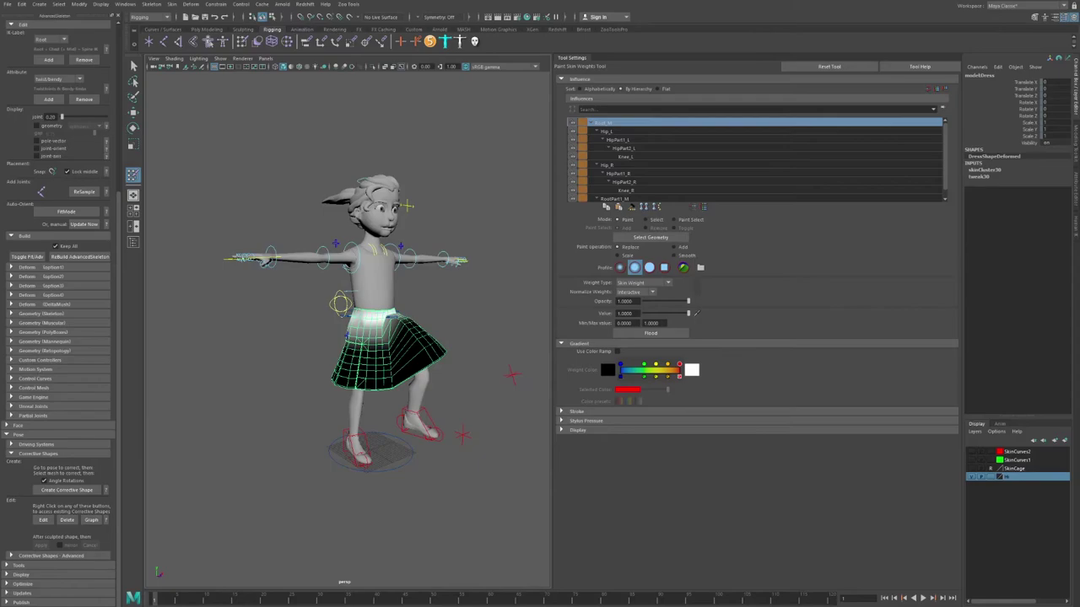
# Examine the dress weights of the root, hip and knee influences on both sides.
pyautogui.click(652, 140)
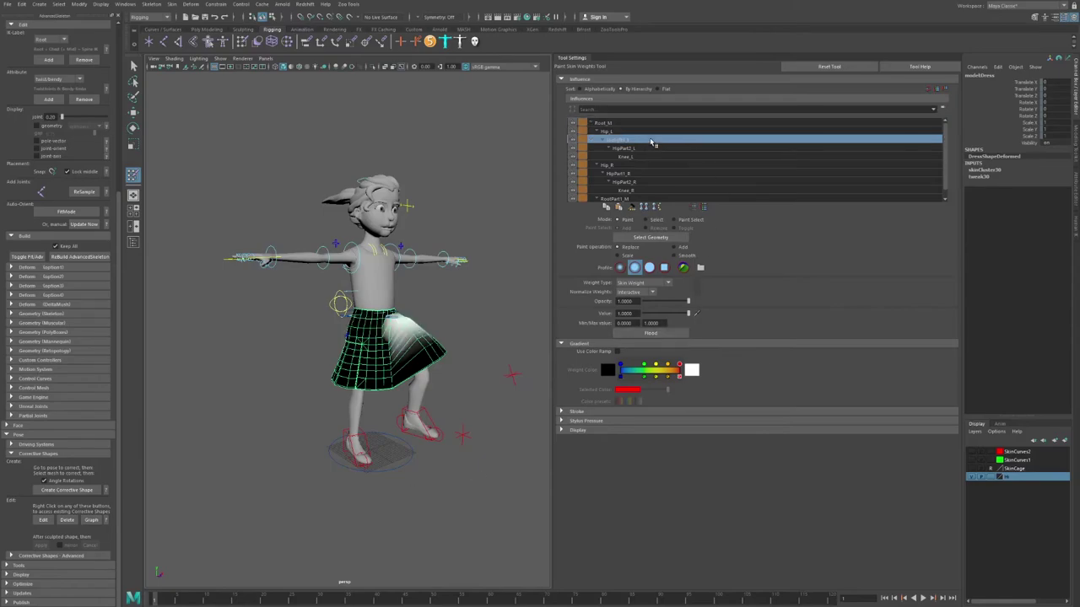
pyautogui.press('Up')
pyautogui.moveTo(641, 140); pyautogui.dragTo(643, 171)
pyautogui.press('Down')
pyautogui.press('Down')
pyautogui.press('Down')
pyautogui.press('Down')
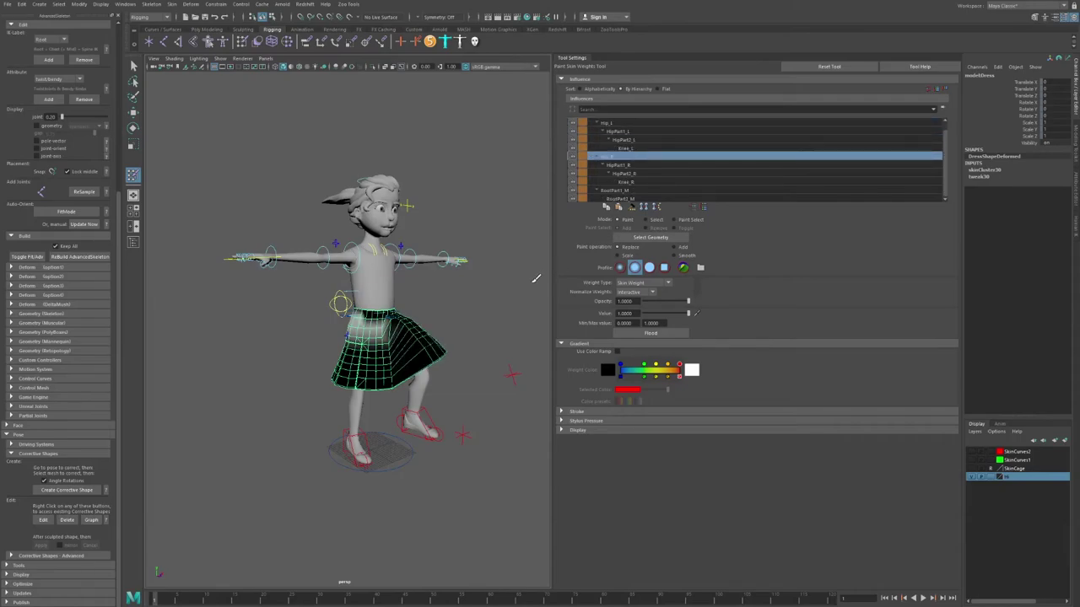
pyautogui.press('Up')
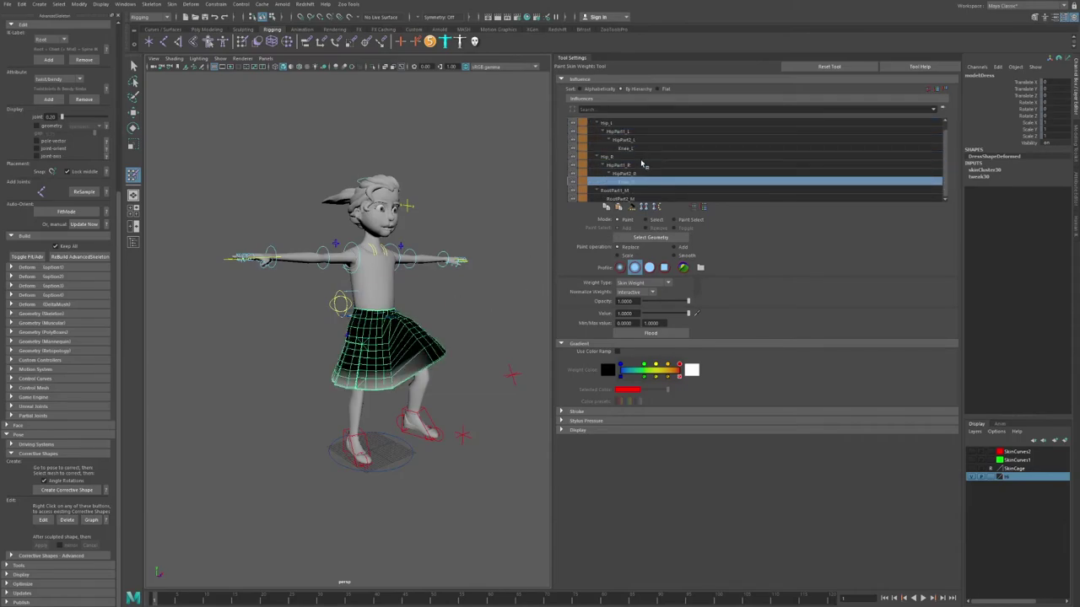
pyautogui.click(625, 124)
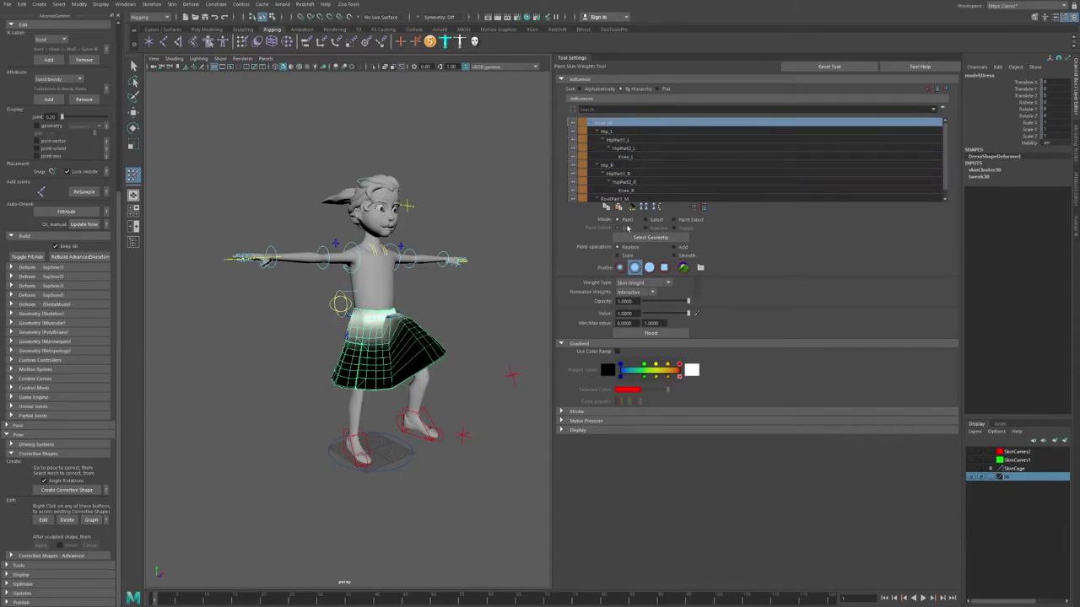
pyautogui.click(631, 158)
pyautogui.press('Up')
pyautogui.press('Up')
pyautogui.press('Up')
pyautogui.press('Up')
pyautogui.press('Down')
pyautogui.press('Up')
# Set the paint operation to Smooth and flood the dress weights of Root_M and the left hip and knee influences.
pyautogui.click(681, 257)
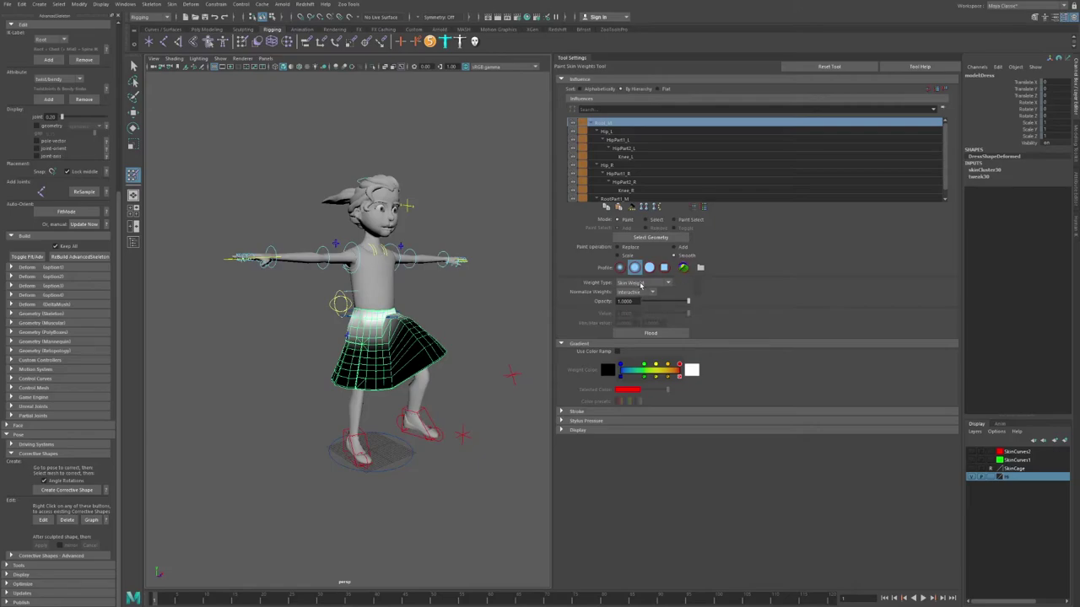
pyautogui.click(647, 334)
pyautogui.click(622, 140)
pyautogui.click(650, 334)
pyautogui.click(651, 335)
pyautogui.press('Down')
pyautogui.click(650, 334)
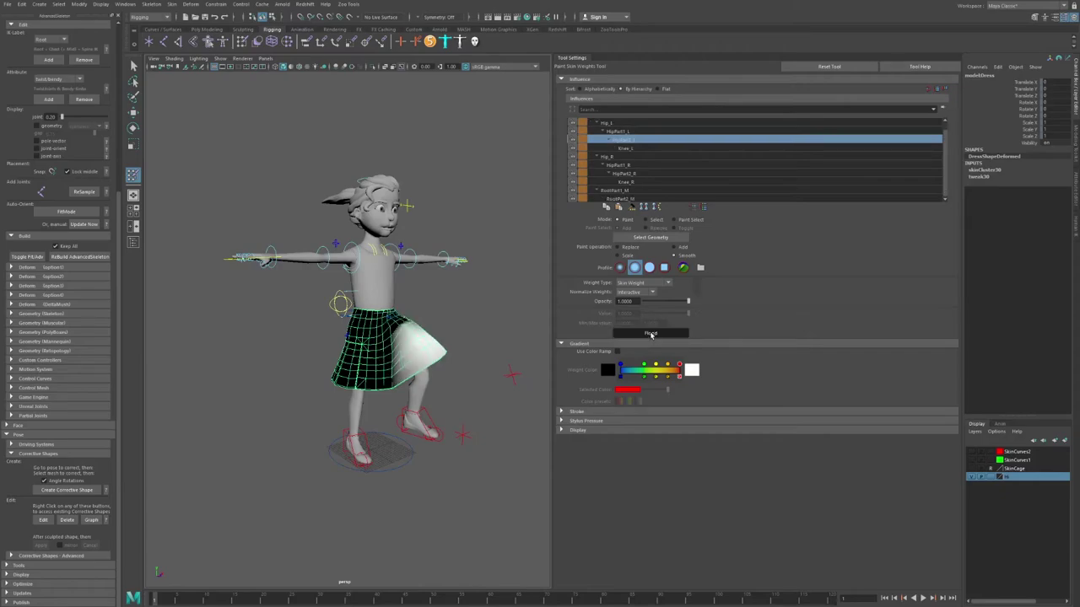
pyautogui.press('Down')
pyautogui.click(652, 334)
# Flood-smooth the dress weights of the right hip and knee influences and the last root part influence.
pyautogui.press('Down')
pyautogui.click(651, 334)
pyautogui.press('Down')
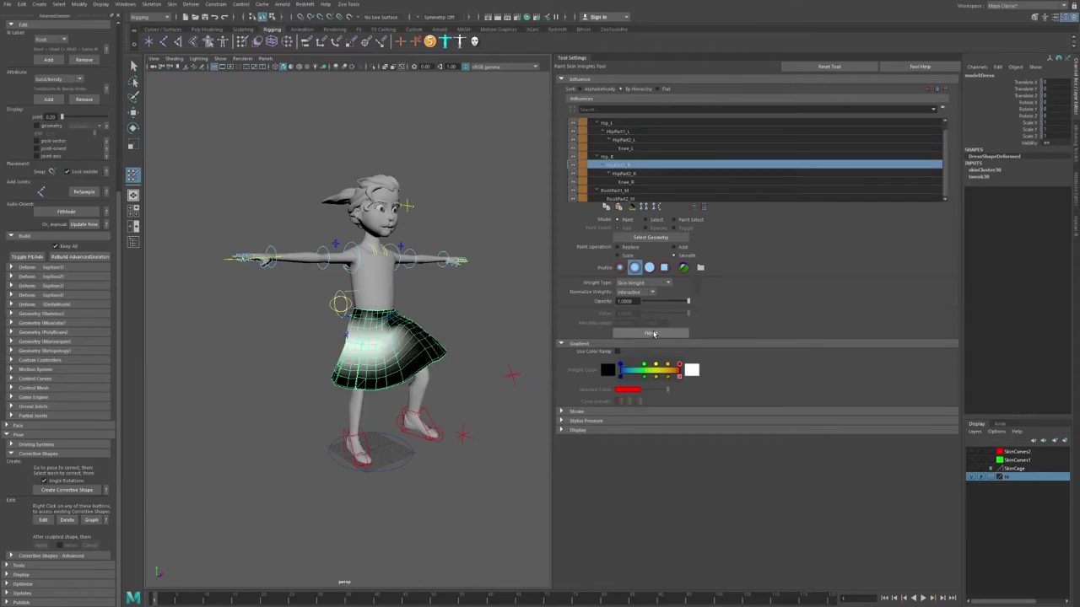
pyautogui.press('Down')
pyautogui.click(651, 334)
pyautogui.press('Down')
pyautogui.click(655, 334)
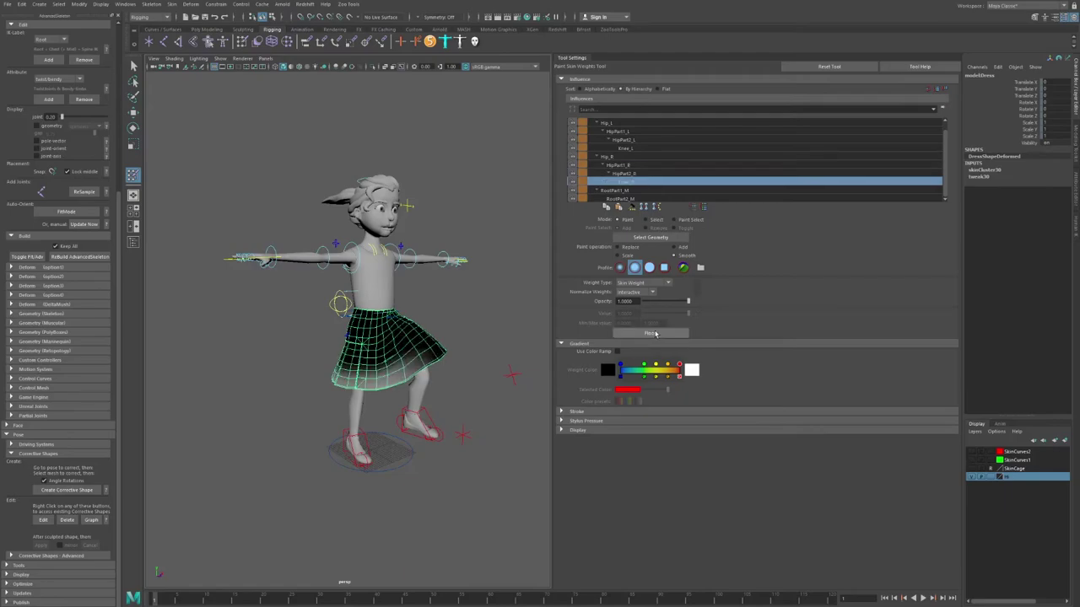
pyautogui.press('Down')
pyautogui.press('Down')
pyautogui.click(654, 334)
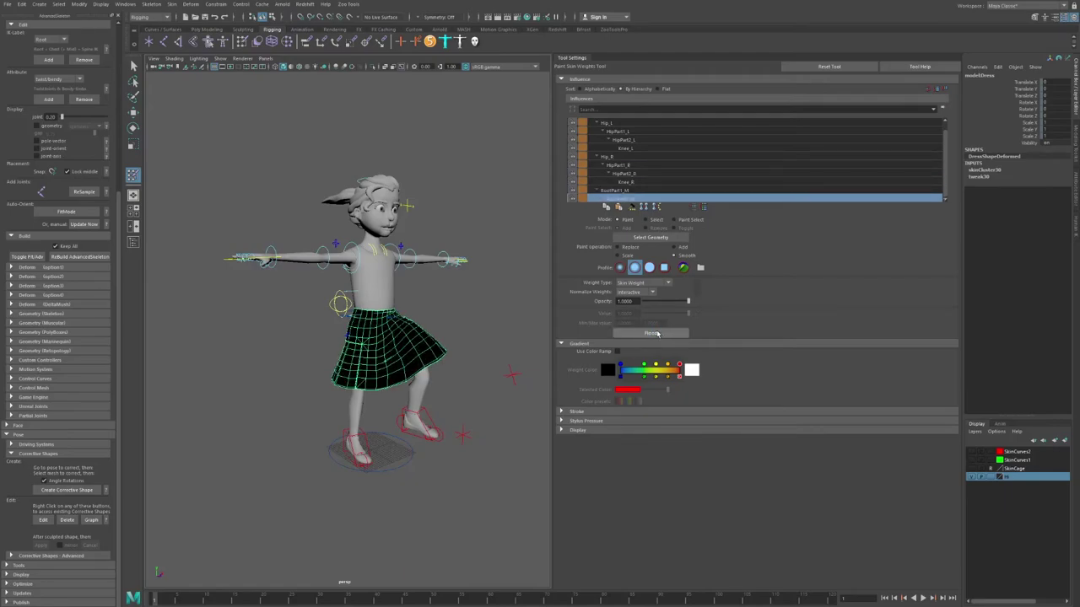
# Leave weight painting, select the left IK foot control and check the dress over the raised leg from several angles.
pyautogui.click(134, 66)
pyautogui.scroll(6, 406, 331)
pyautogui.moveTo(406, 331)
pyautogui.keyDown('alt'); pyautogui.mouseDown()
pyautogui.moveTo(461, 285)
pyautogui.moveTo(451, 313)
pyautogui.mouseUp(); pyautogui.keyUp('alt')
pyautogui.press('w')
pyautogui.click(474, 320)
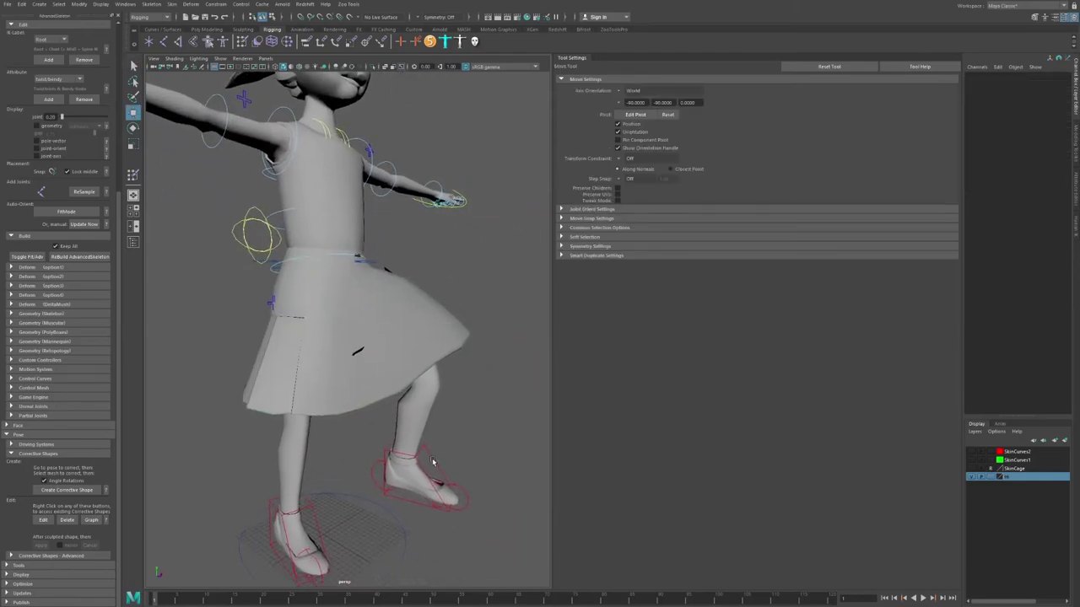
pyautogui.click(434, 464)
pyautogui.scroll(-5, 434, 463)
pyautogui.keyDown('alt'); pyautogui.moveTo(414, 431); pyautogui.dragTo(411, 393); pyautogui.keyUp('alt')
pyautogui.keyDown('alt'); pyautogui.moveTo(413, 398); pyautogui.dragTo(433, 410); pyautogui.keyUp('alt')
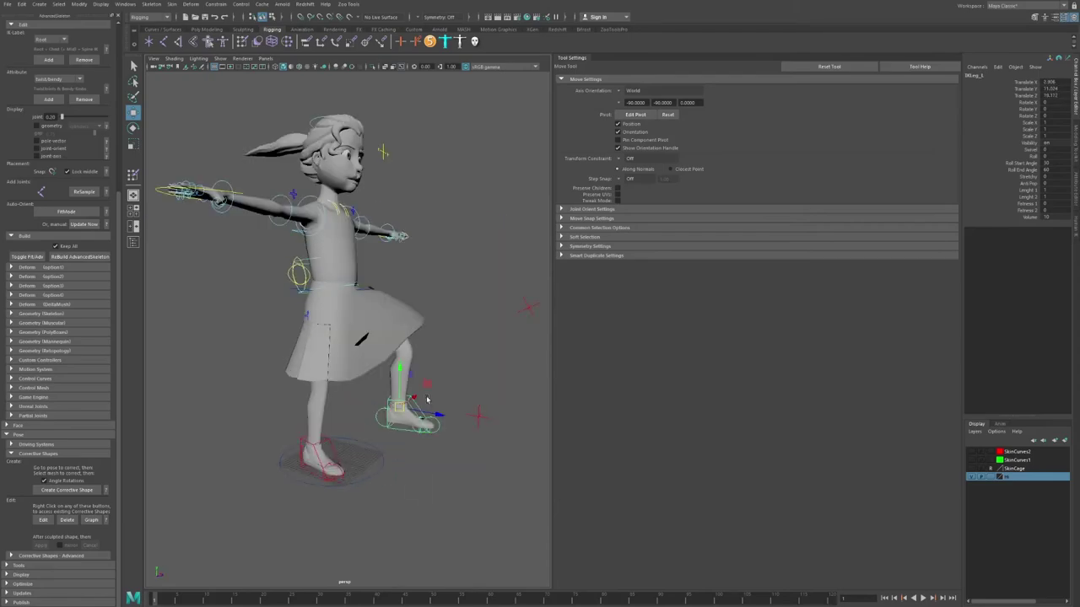
# Select the dress again and resume painting its skin weights near the dark patch on its side.
pyautogui.scroll(5, 435, 410)
pyautogui.keyDown('alt'); pyautogui.moveTo(434, 411); pyautogui.dragTo(436, 362, button='middle'); pyautogui.keyUp('alt')
pyautogui.keyDown('alt'); pyautogui.moveTo(436, 362); pyautogui.dragTo(433, 304); pyautogui.keyUp('alt')
pyautogui.click(433, 304)
pyautogui.scroll(2, 447, 312)
pyautogui.keyDown('alt'); pyautogui.moveTo(465, 322); pyautogui.dragTo(436, 336, button='middle'); pyautogui.keyUp('alt')
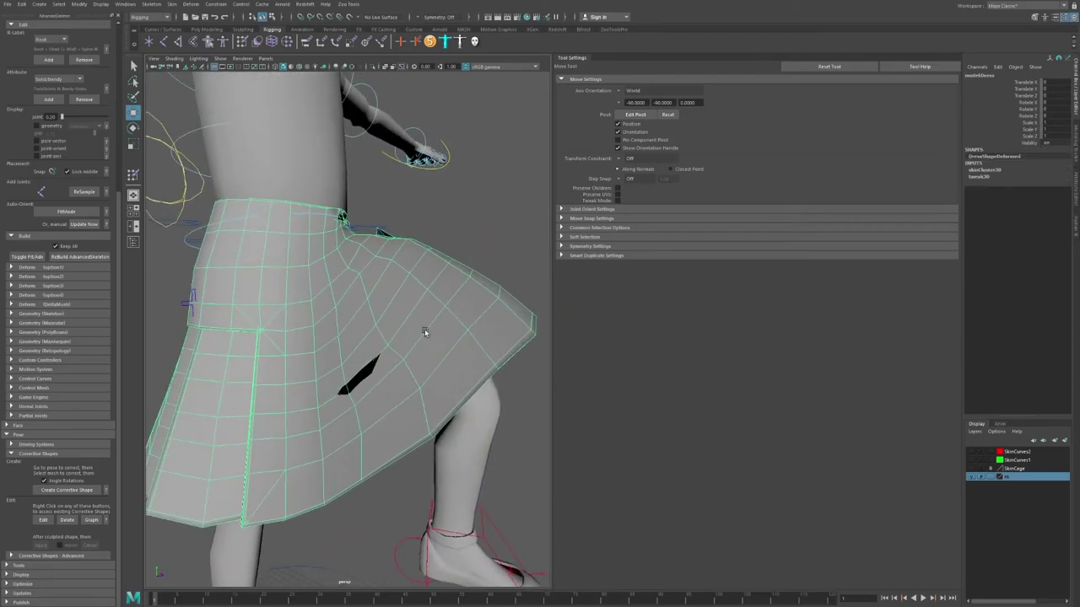
pyautogui.press('y')
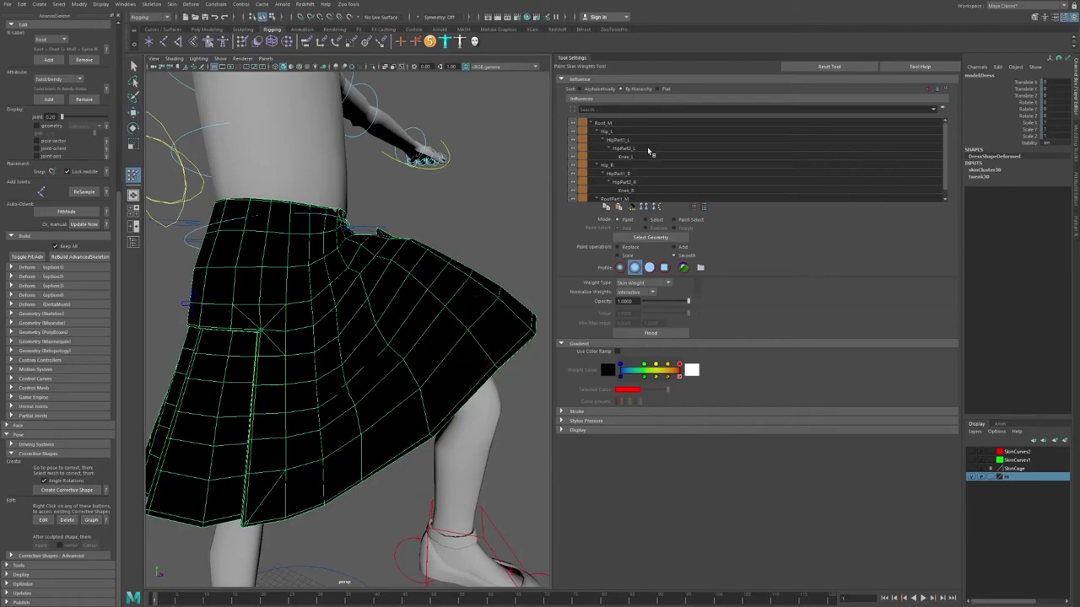
# Review the left leg influences and smooth the HipPart2_L weights over the patch on the dress's side.
pyautogui.click(646, 149)
pyautogui.click(649, 157)
pyautogui.press('Up')
pyautogui.press('Up')
pyautogui.press('Up')
pyautogui.press('Up')
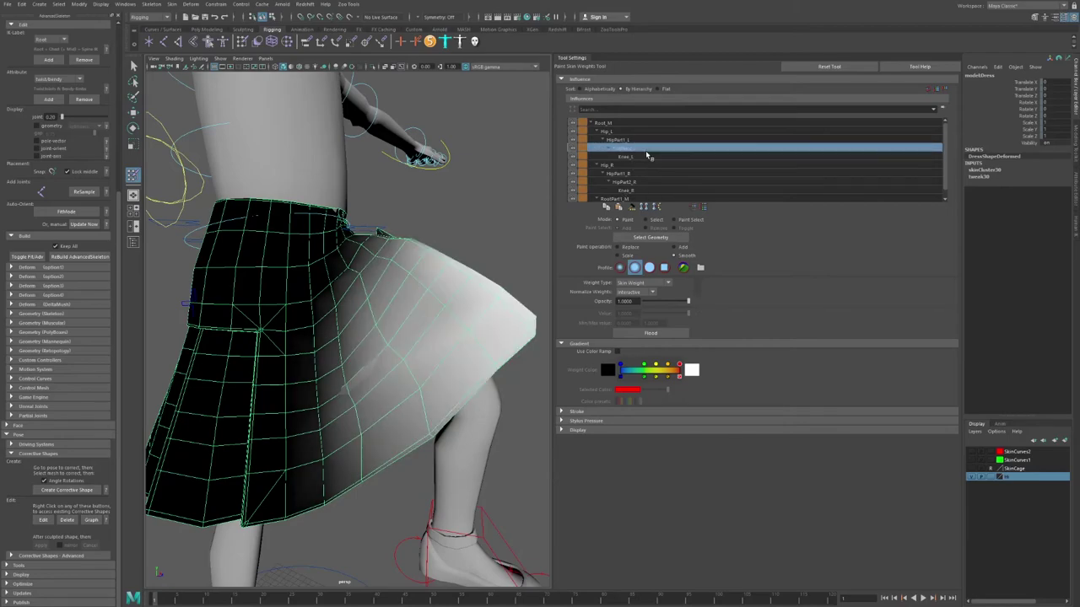
pyautogui.press('Down')
pyautogui.press('Down')
pyautogui.press('Down')
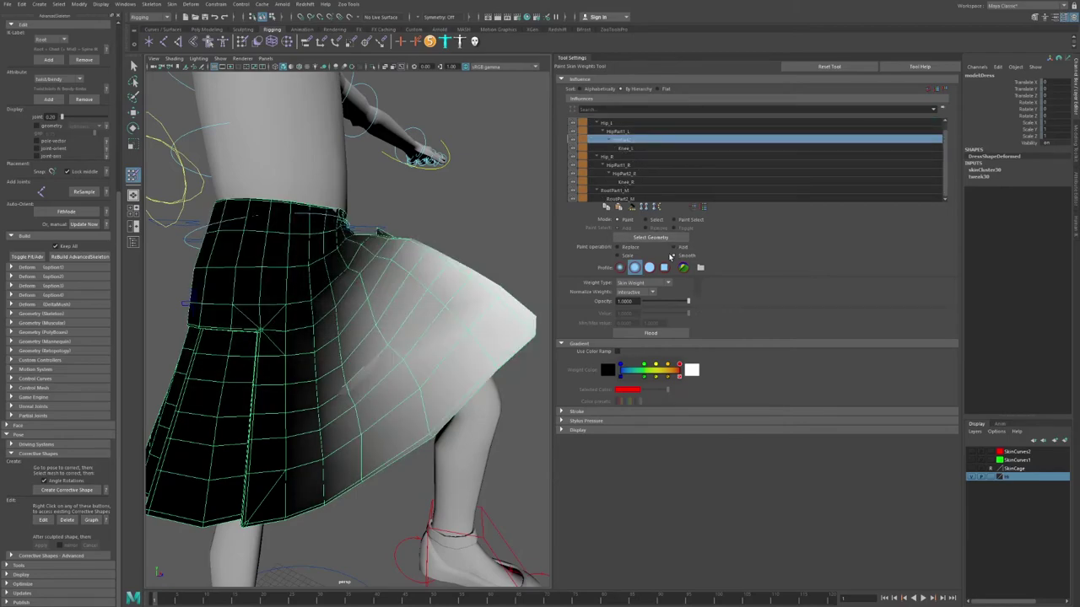
pyautogui.moveTo(385, 368); pyautogui.dragTo(371, 367)
# Choose the HipPart2_R influence with the Replace operation and smooth its weights over the patch on the dress's side.
pyautogui.click(631, 182)
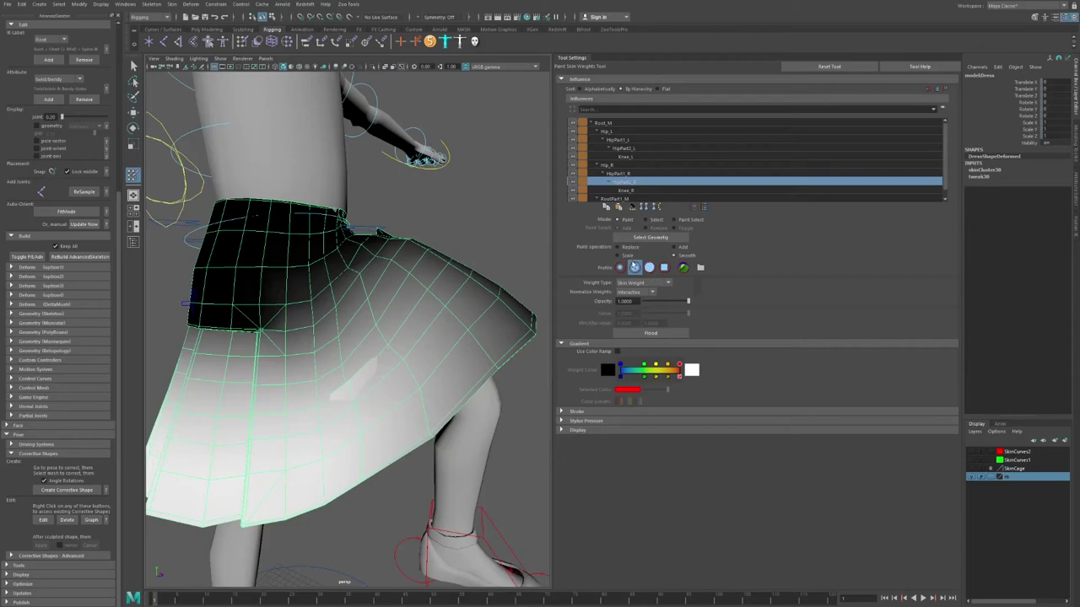
pyautogui.click(630, 247)
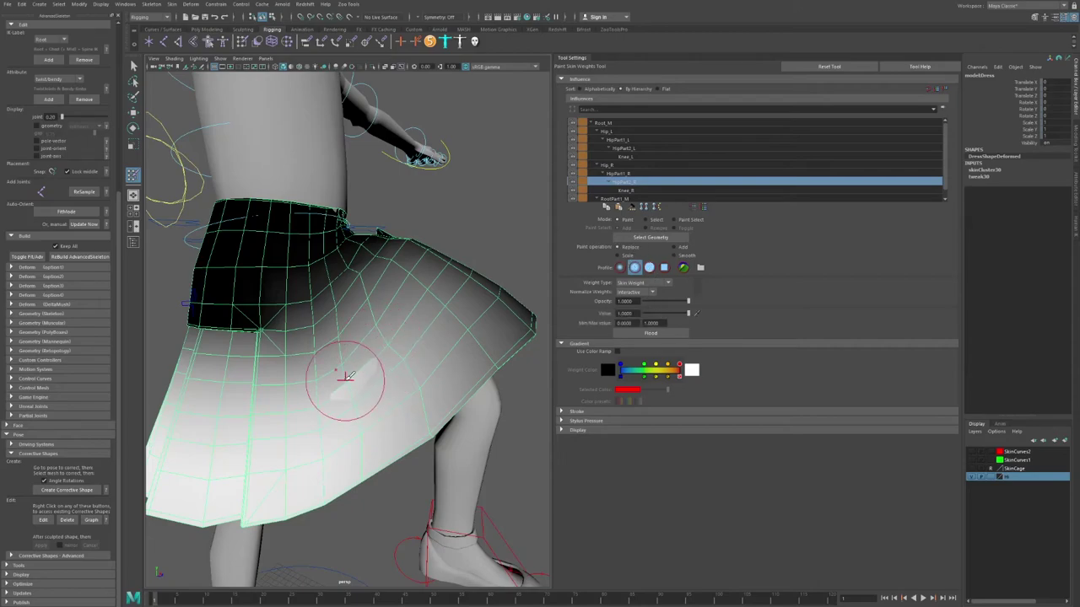
pyautogui.moveTo(357, 391)
pyautogui.keyDown('shift'); pyautogui.mouseDown()
pyautogui.moveTo(349, 381)
pyautogui.moveTo(358, 391)
pyautogui.mouseUp(); pyautogui.keyUp('shift')
pyautogui.keyDown('alt'); pyautogui.moveTo(370, 348); pyautogui.dragTo(362, 318); pyautogui.keyUp('alt')
pyautogui.keyDown('alt'); pyautogui.moveTo(362, 318); pyautogui.dragTo(405, 340, button='right'); pyautogui.keyUp('alt')
pyautogui.keyDown('alt'); pyautogui.moveTo(405, 340); pyautogui.dragTo(379, 406, button='middle'); pyautogui.keyUp('alt')
pyautogui.keyDown('alt'); pyautogui.moveTo(379, 406); pyautogui.dragTo(388, 393); pyautogui.keyUp('alt')
pyautogui.keyDown('alt'); pyautogui.moveTo(388, 393); pyautogui.dragTo(366, 352, button='right'); pyautogui.keyUp('alt')
pyautogui.moveTo(367, 352)
pyautogui.keyDown('alt'); pyautogui.mouseDown()
pyautogui.moveTo(289, 359)
pyautogui.moveTo(372, 349)
pyautogui.moveTo(209, 170)
pyautogui.mouseUp(); pyautogui.keyUp('alt')
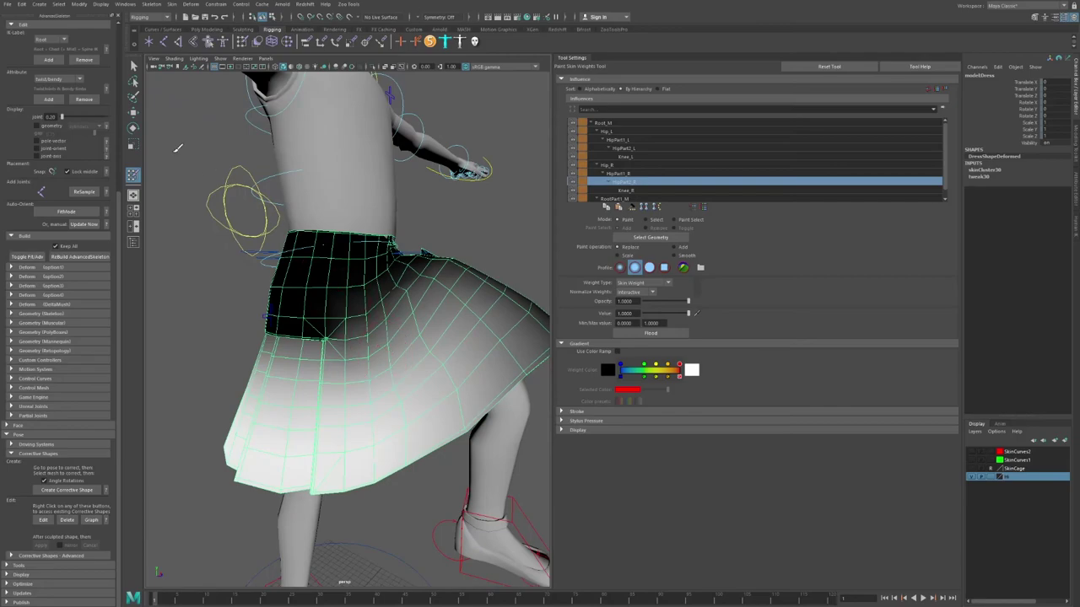
# Leave weight painting, deselect the dress and check its surface over the raised leg.
pyautogui.click(134, 69)
pyautogui.keyDown('alt'); pyautogui.moveTo(447, 342); pyautogui.dragTo(411, 338, button='right'); pyautogui.keyUp('alt')
pyautogui.keyDown('alt'); pyautogui.moveTo(411, 337); pyautogui.dragTo(347, 312, button='middle'); pyautogui.keyUp('alt')
pyautogui.click(440, 401)
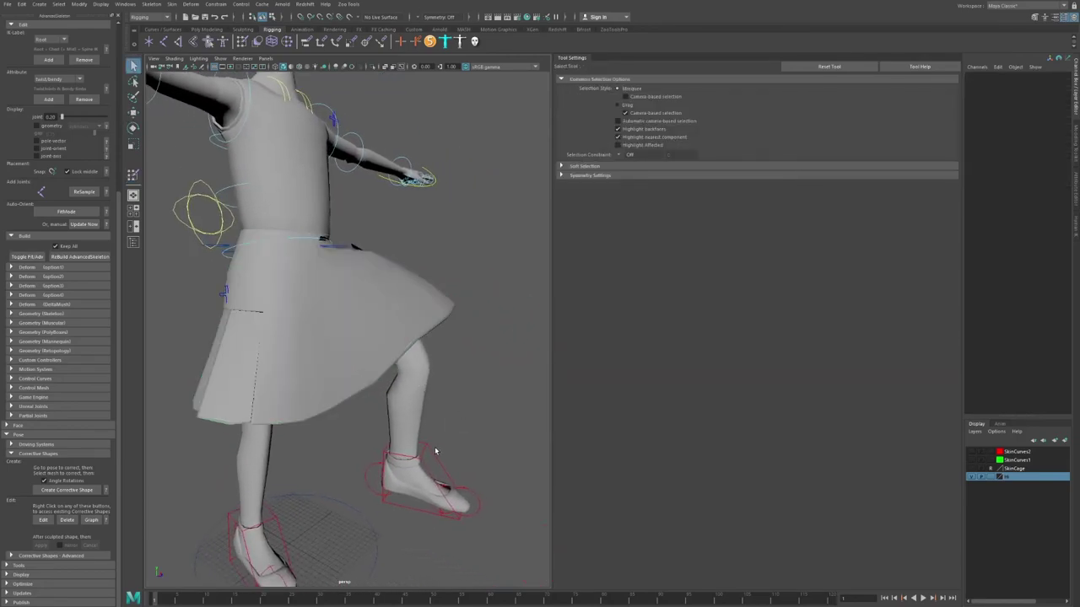
# Select the left foot's IK control and move it to test how the dress follows the raised leg.
pyautogui.click(432, 451)
pyautogui.press('w')
pyautogui.keyDown('alt'); pyautogui.moveTo(413, 467); pyautogui.dragTo(432, 459); pyautogui.keyUp('alt')
pyautogui.moveTo(400, 464); pyautogui.dragTo(362, 473)
pyautogui.keyDown('alt'); pyautogui.moveTo(405, 435); pyautogui.dragTo(333, 397, button='right'); pyautogui.keyUp('alt')
pyautogui.keyDown('alt'); pyautogui.moveTo(527, 316); pyautogui.dragTo(471, 303); pyautogui.keyUp('alt')
# Set the left leg control's X, Y and Z translation to 0 and deselect it.
pyautogui.moveTo(1059, 95); pyautogui.dragTo(1055, 81)
pyautogui.write('0')
pyautogui.press('Return')
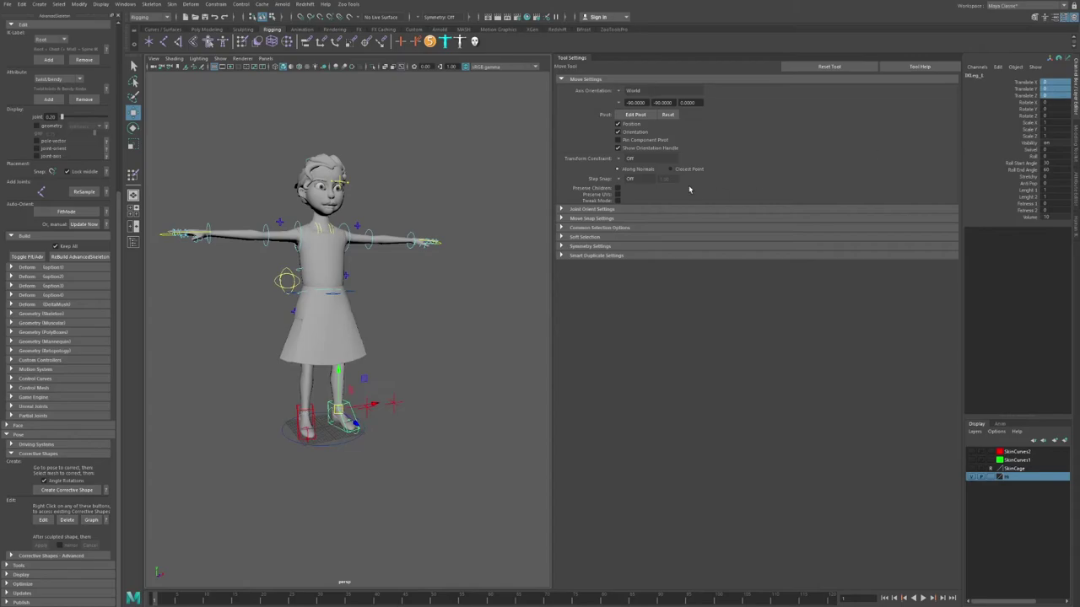
pyautogui.click(441, 275)
pyautogui.keyDown('alt'); pyautogui.moveTo(409, 261); pyautogui.dragTo(452, 264); pyautogui.keyUp('alt')
pyautogui.keyDown('alt'); pyautogui.moveTo(451, 264); pyautogui.dragTo(463, 303, button='right'); pyautogui.keyUp('alt')
pyautogui.keyDown('alt'); pyautogui.moveTo(463, 303); pyautogui.dragTo(467, 312); pyautogui.keyUp('alt')
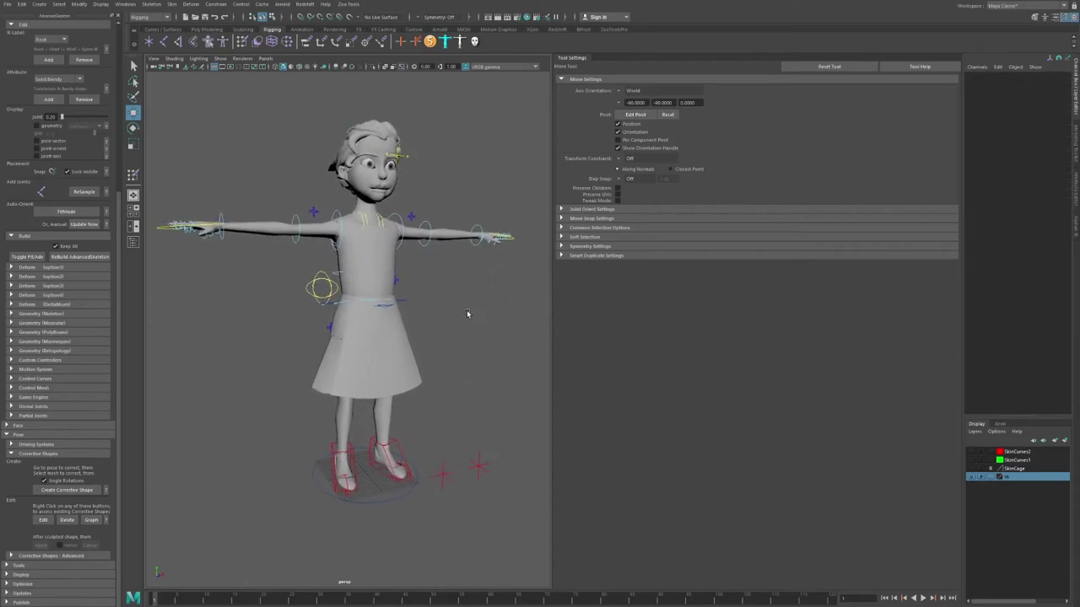
pyautogui.keyDown('alt'); pyautogui.moveTo(467, 278); pyautogui.dragTo(450, 310, button='middle'); pyautogui.keyUp('alt')
pyautogui.keyDown('alt'); pyautogui.moveTo(450, 310); pyautogui.dragTo(452, 306); pyautogui.keyUp('alt')
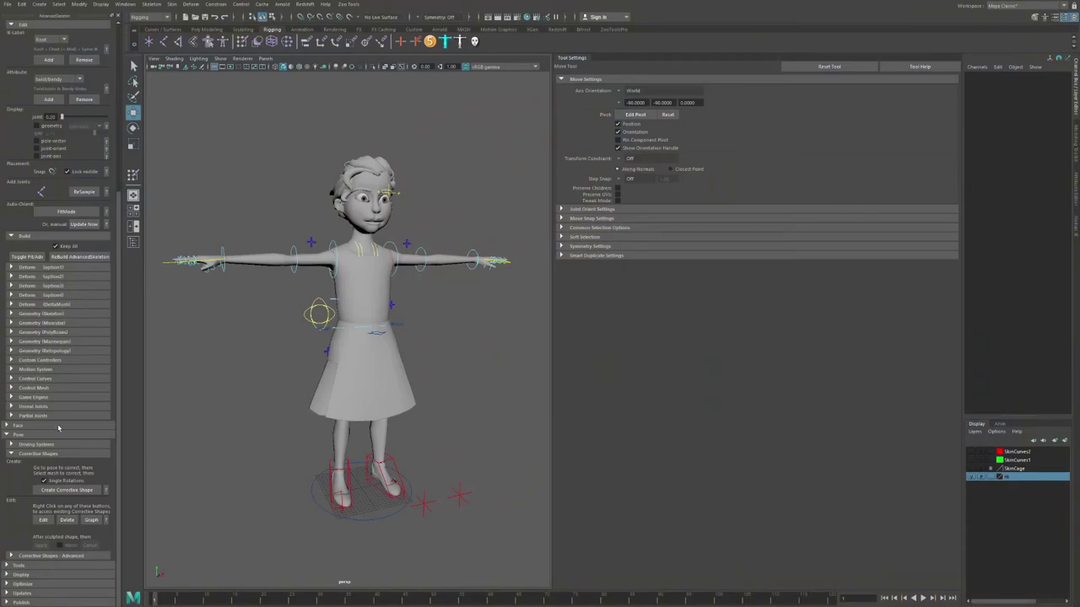
# Run the AnimationTester on the rig, scrub and play through its test animation, and undo it.
pyautogui.click(10, 436)
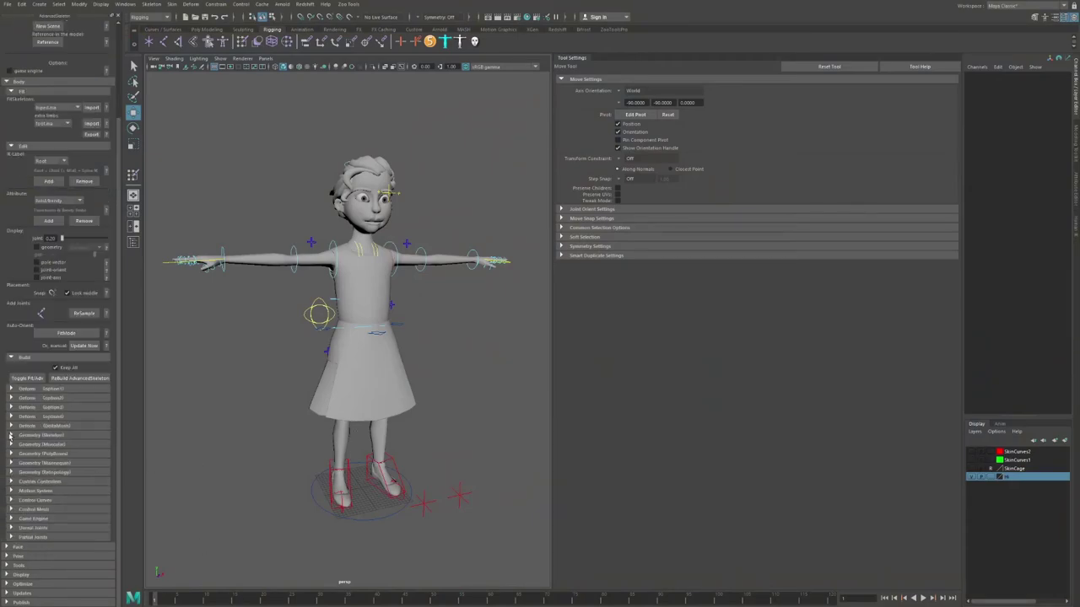
pyautogui.click(18, 565)
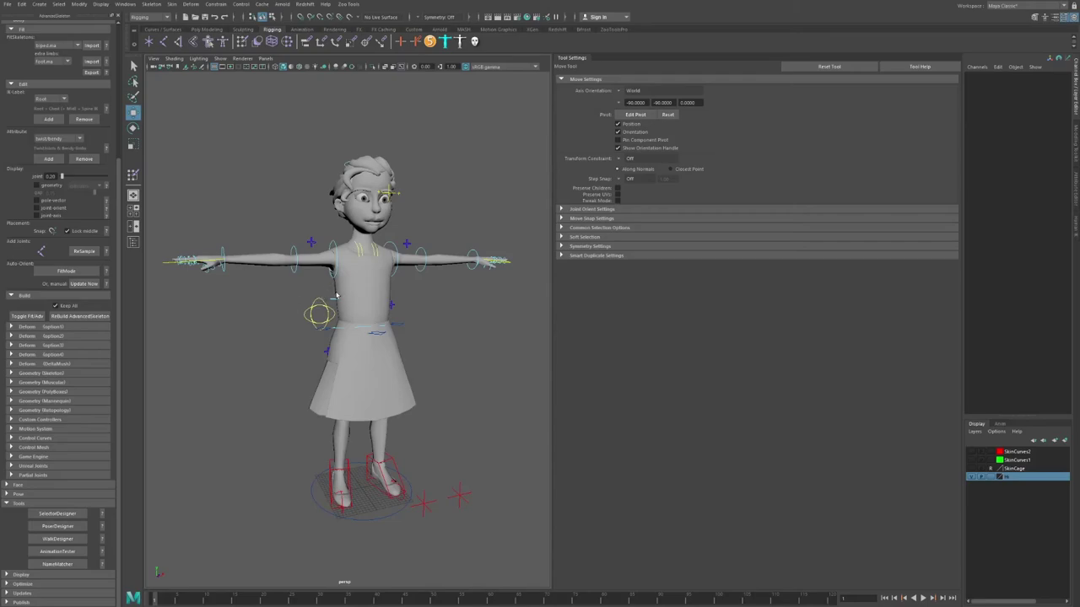
pyautogui.moveTo(299, 363); pyautogui.dragTo(354, 321)
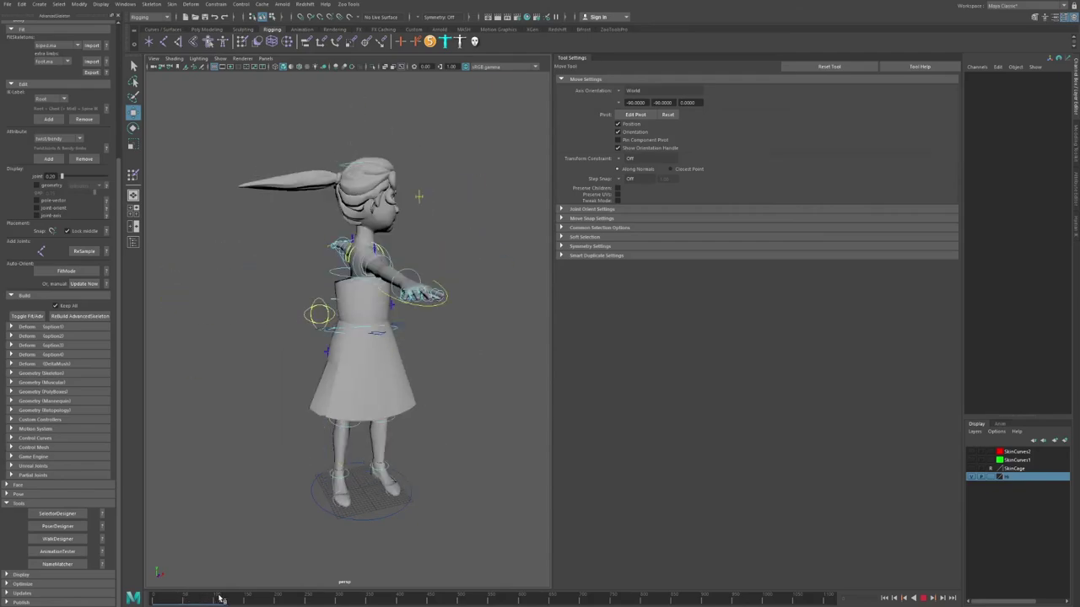
pyautogui.moveTo(237, 601); pyautogui.dragTo(368, 601)
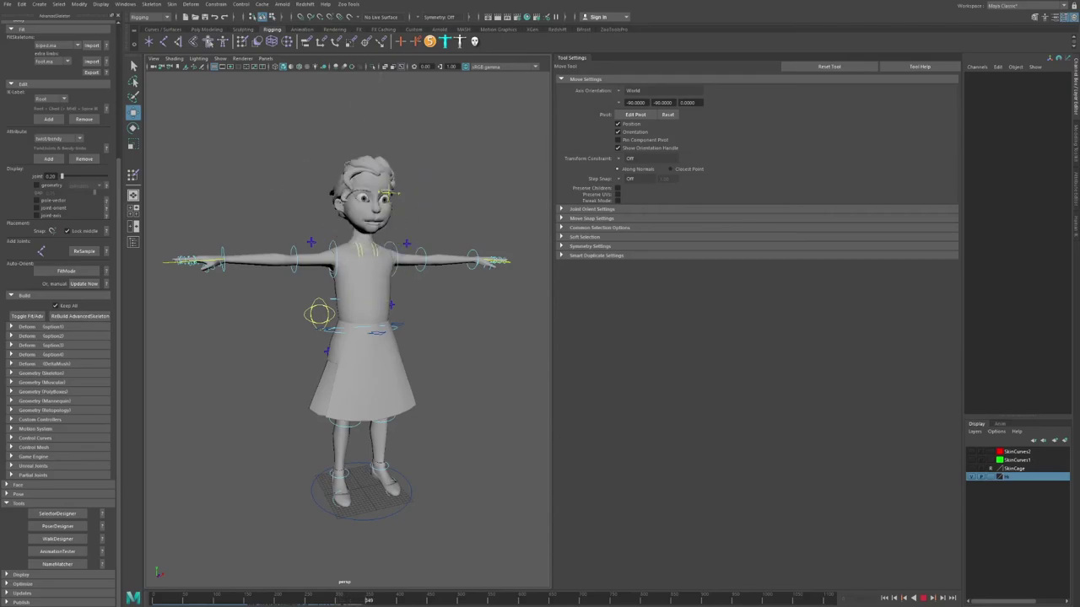
pyautogui.press('Escape')
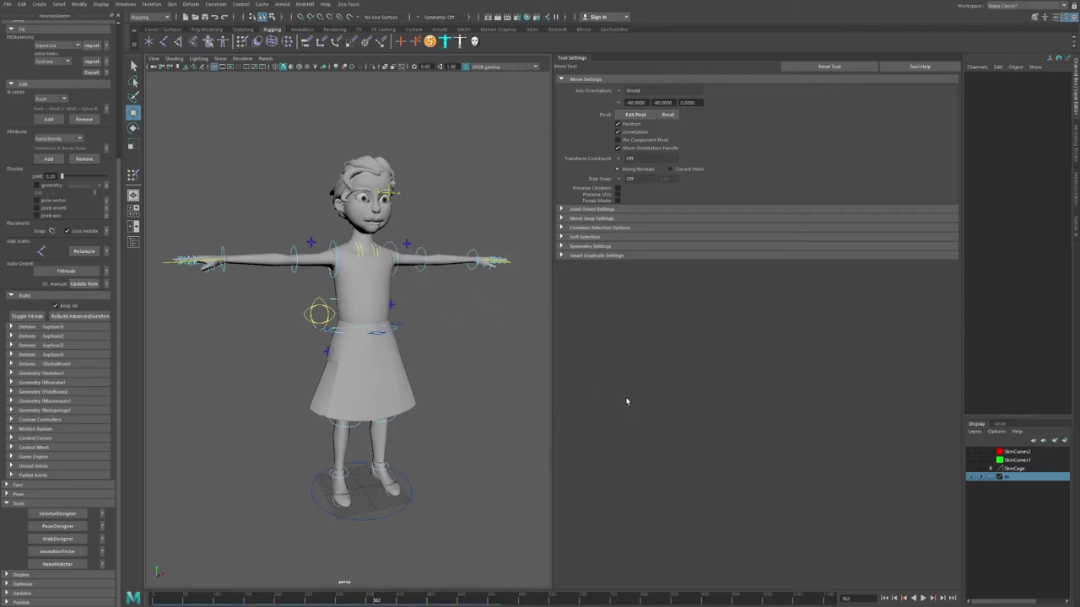
pyautogui.hotkey('ctrl', 'z')
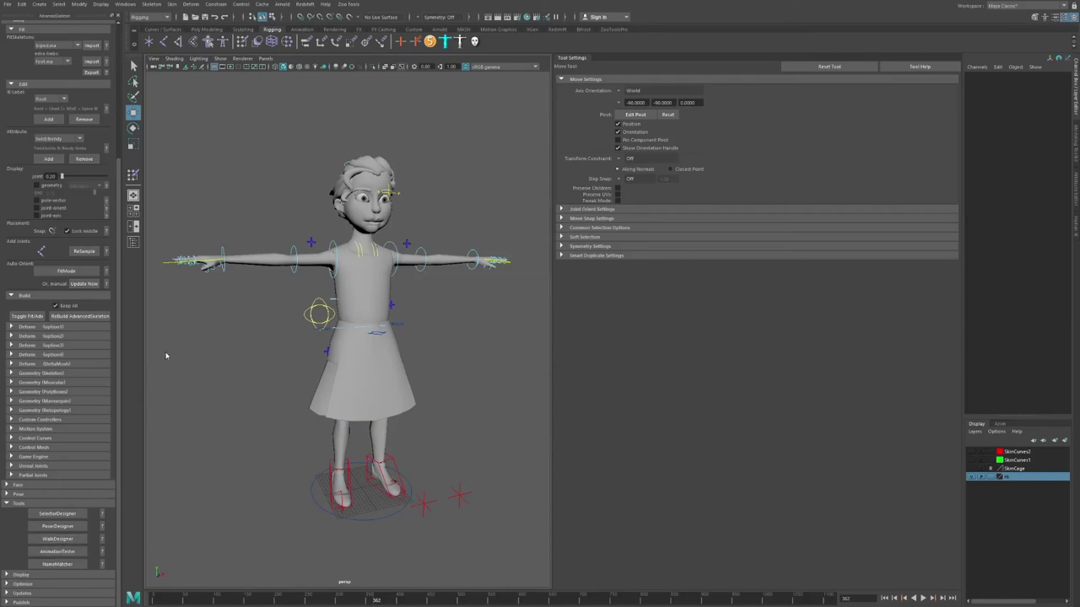
# Apply a walk cycle to the rig with WalkDesigner and scrub and play it from the first frame.
pyautogui.press('q')
pyautogui.press('w')
pyautogui.hotkey('alt', 'shift', 'v')
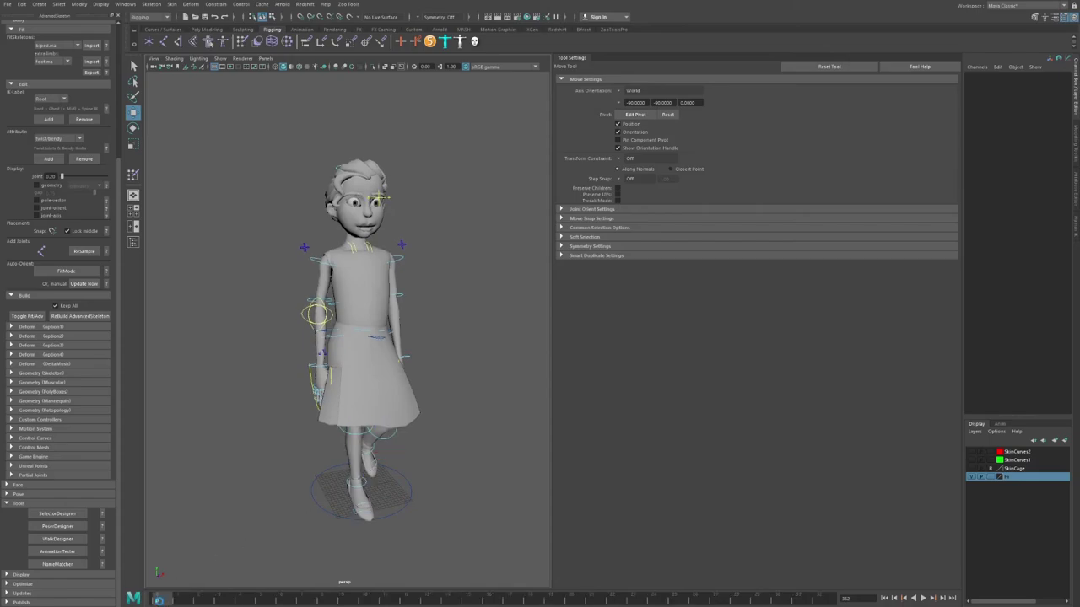
pyautogui.moveTo(178, 602); pyautogui.dragTo(403, 603)
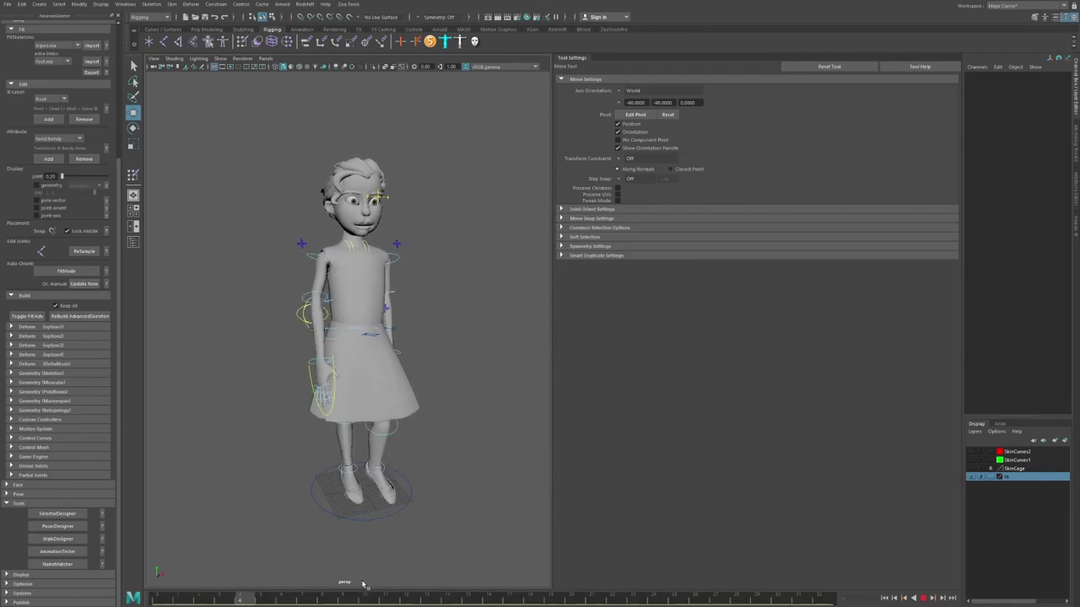
pyautogui.click(161, 600)
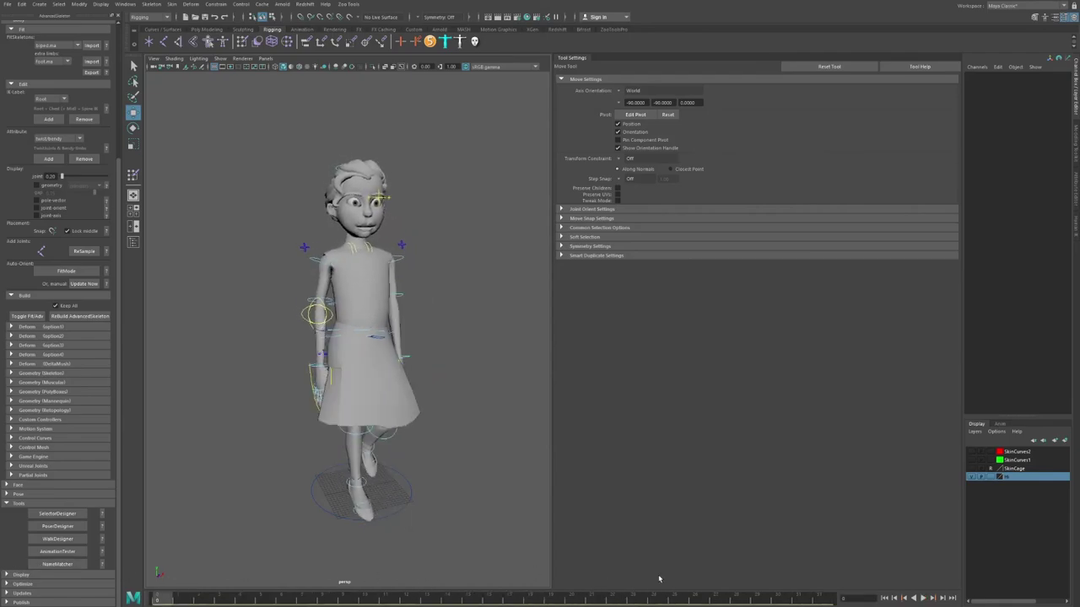
pyautogui.hotkey('alt', 'v')
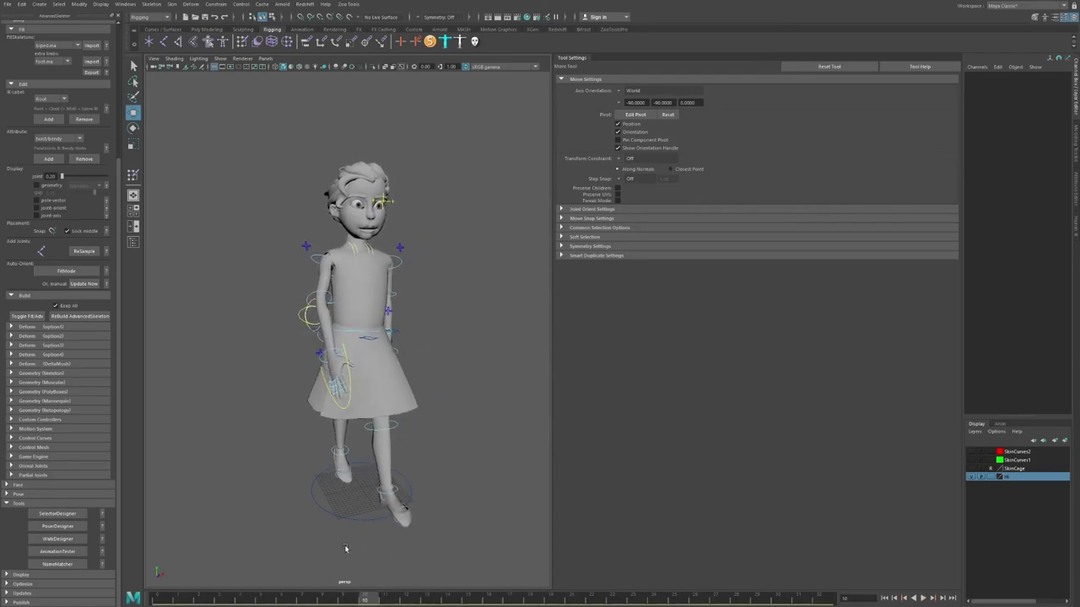
# Play the walk cycle repeatedly, with the dress selected and deselected, to check how the skirt deforms.
pyautogui.hotkey('alt', 'v')
pyautogui.click(379, 402)
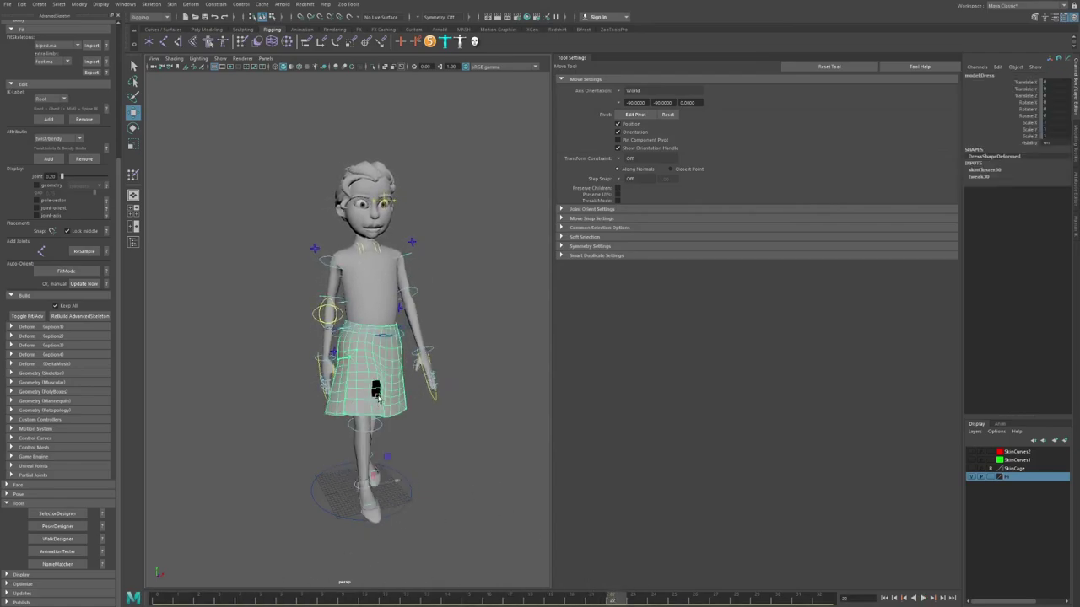
pyautogui.hotkey('alt', 'v')
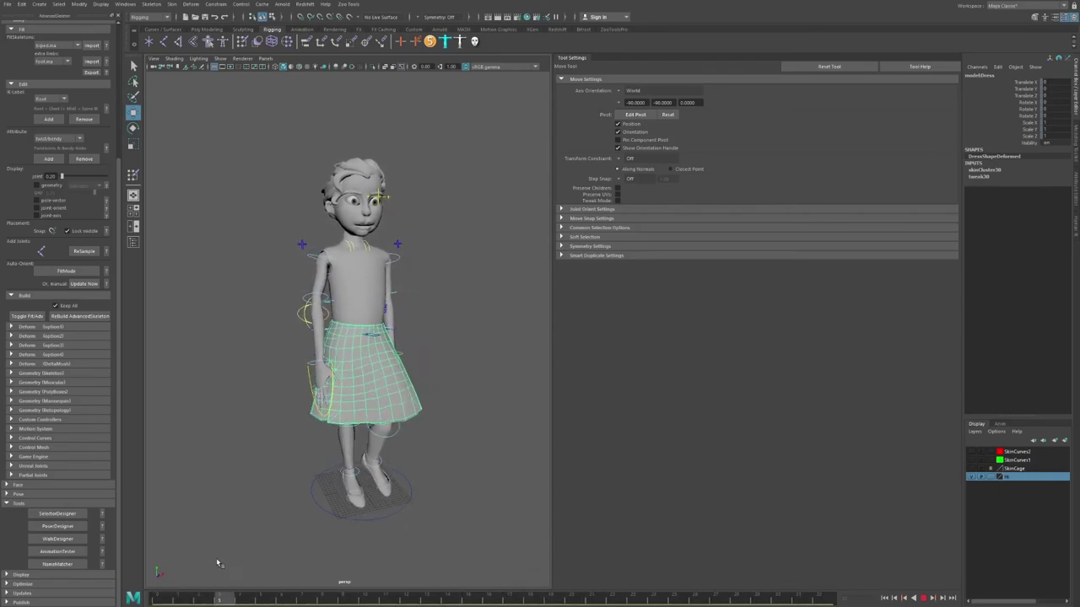
pyautogui.hotkey('alt', 'v')
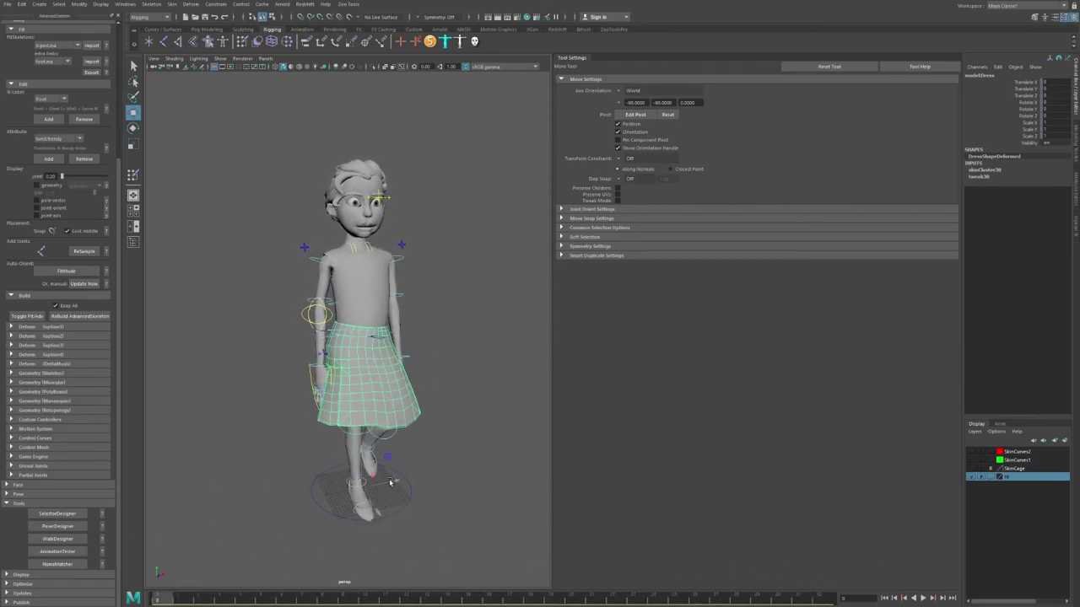
pyautogui.click(437, 477)
pyautogui.hotkey('alt', 'v')
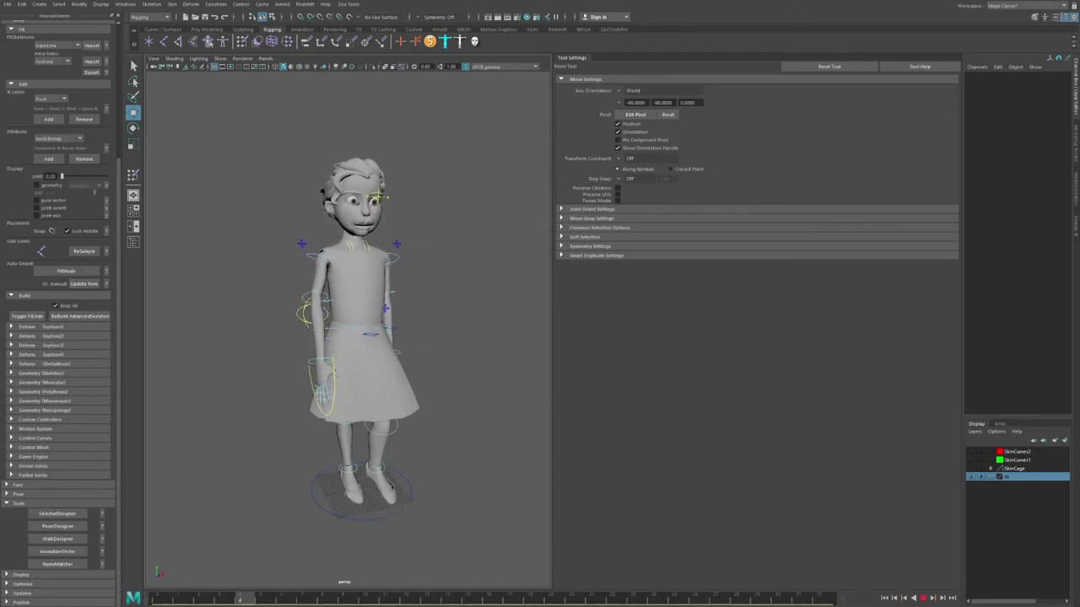
pyautogui.hotkey('alt', 'v')
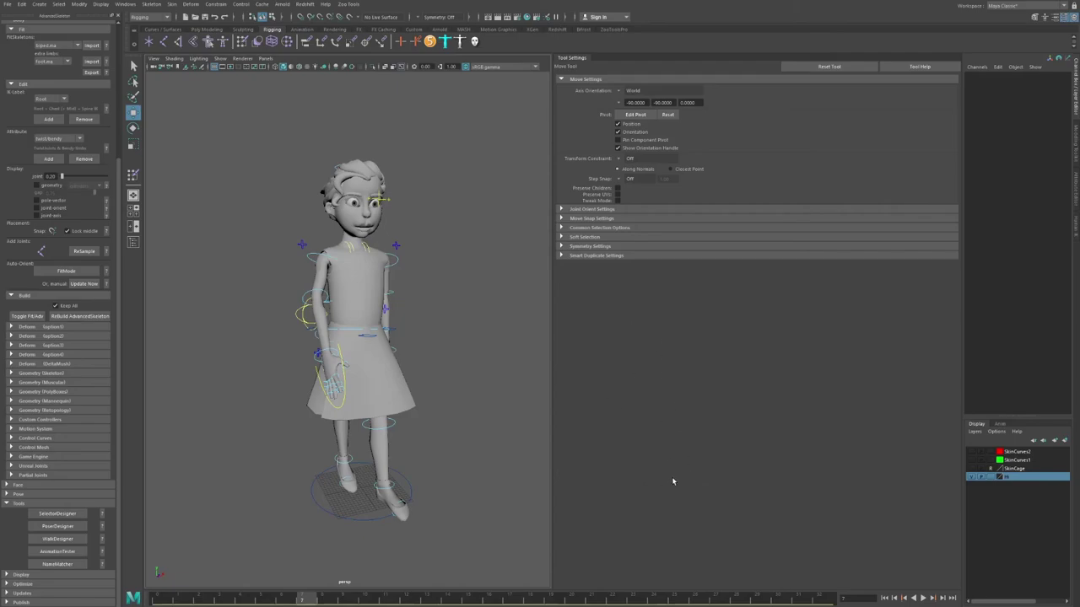
# Undo the walk cycle applied to the rig.
pyautogui.hotkey('ctrl', 'z')
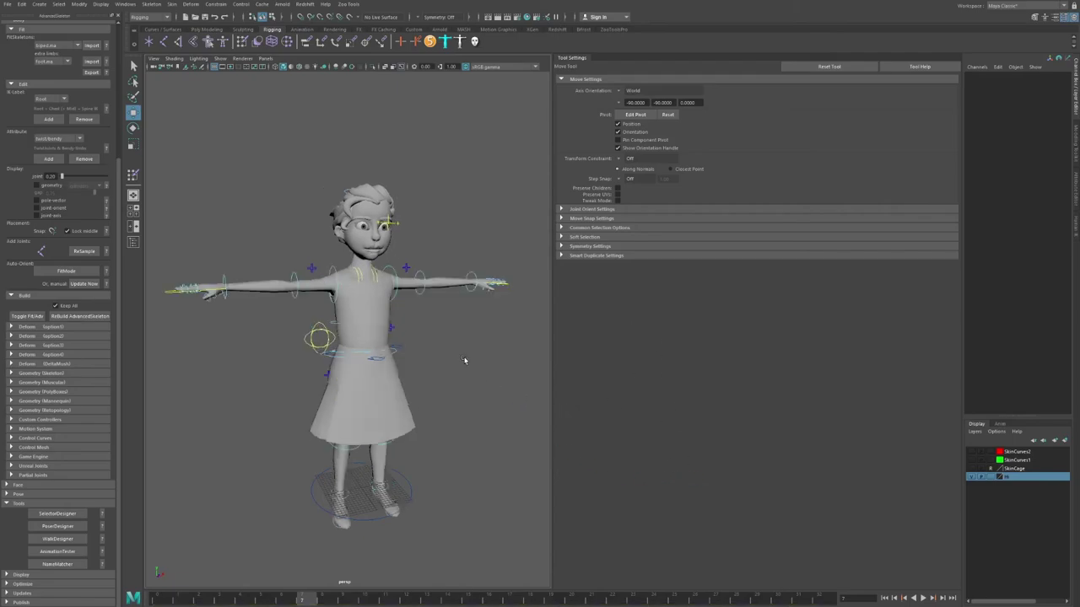
pyautogui.keyDown('alt'); pyautogui.moveTo(452, 367); pyautogui.dragTo(459, 361, button='middle'); pyautogui.keyUp('alt')
pyautogui.keyDown('alt'); pyautogui.moveTo(459, 361); pyautogui.dragTo(461, 361); pyautogui.keyUp('alt')
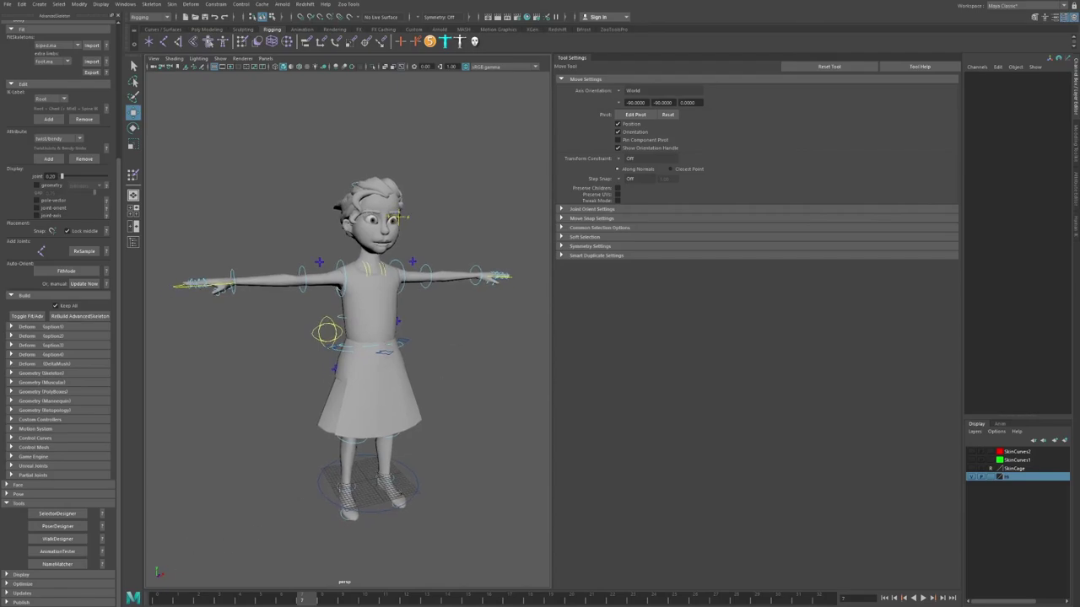